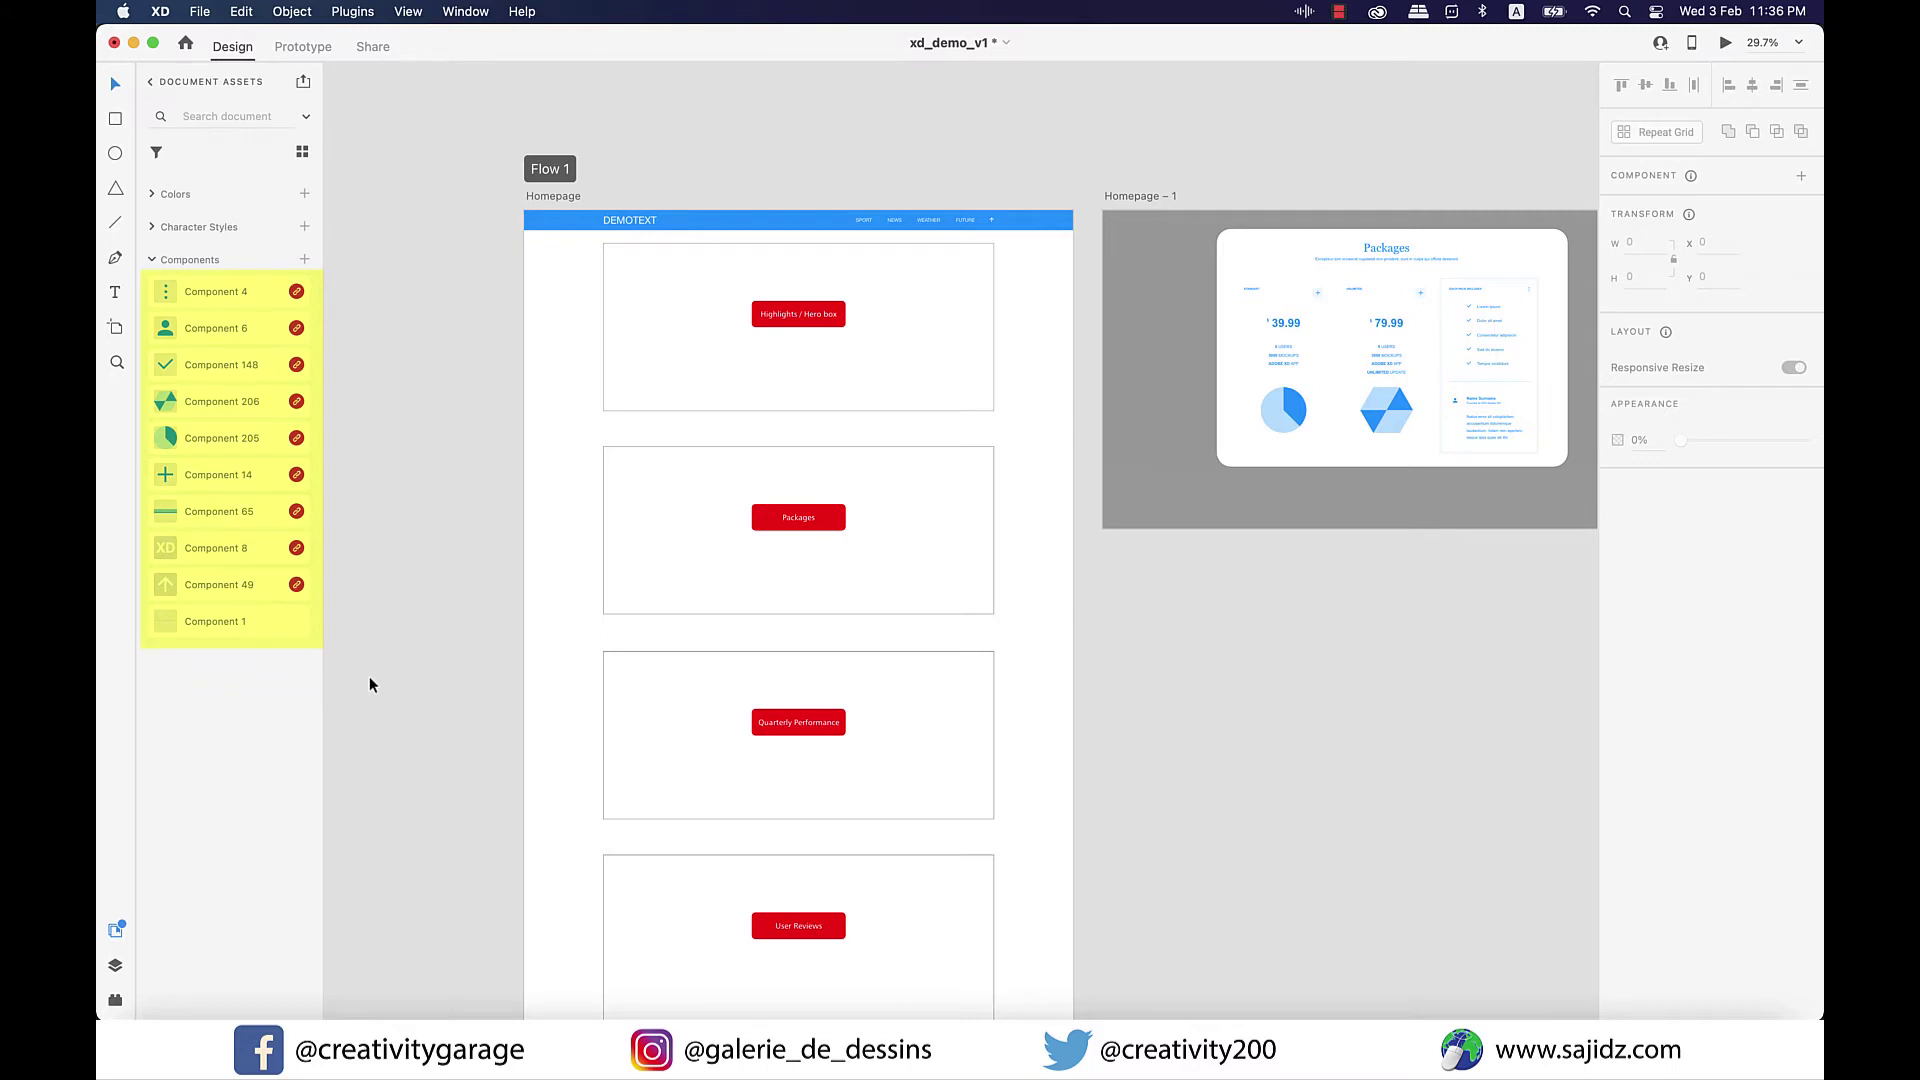
Delete Components 1 through 4 from the assets, then return to the Document Assets list
{"action": "left_click", "coordinate": [248, 621]}
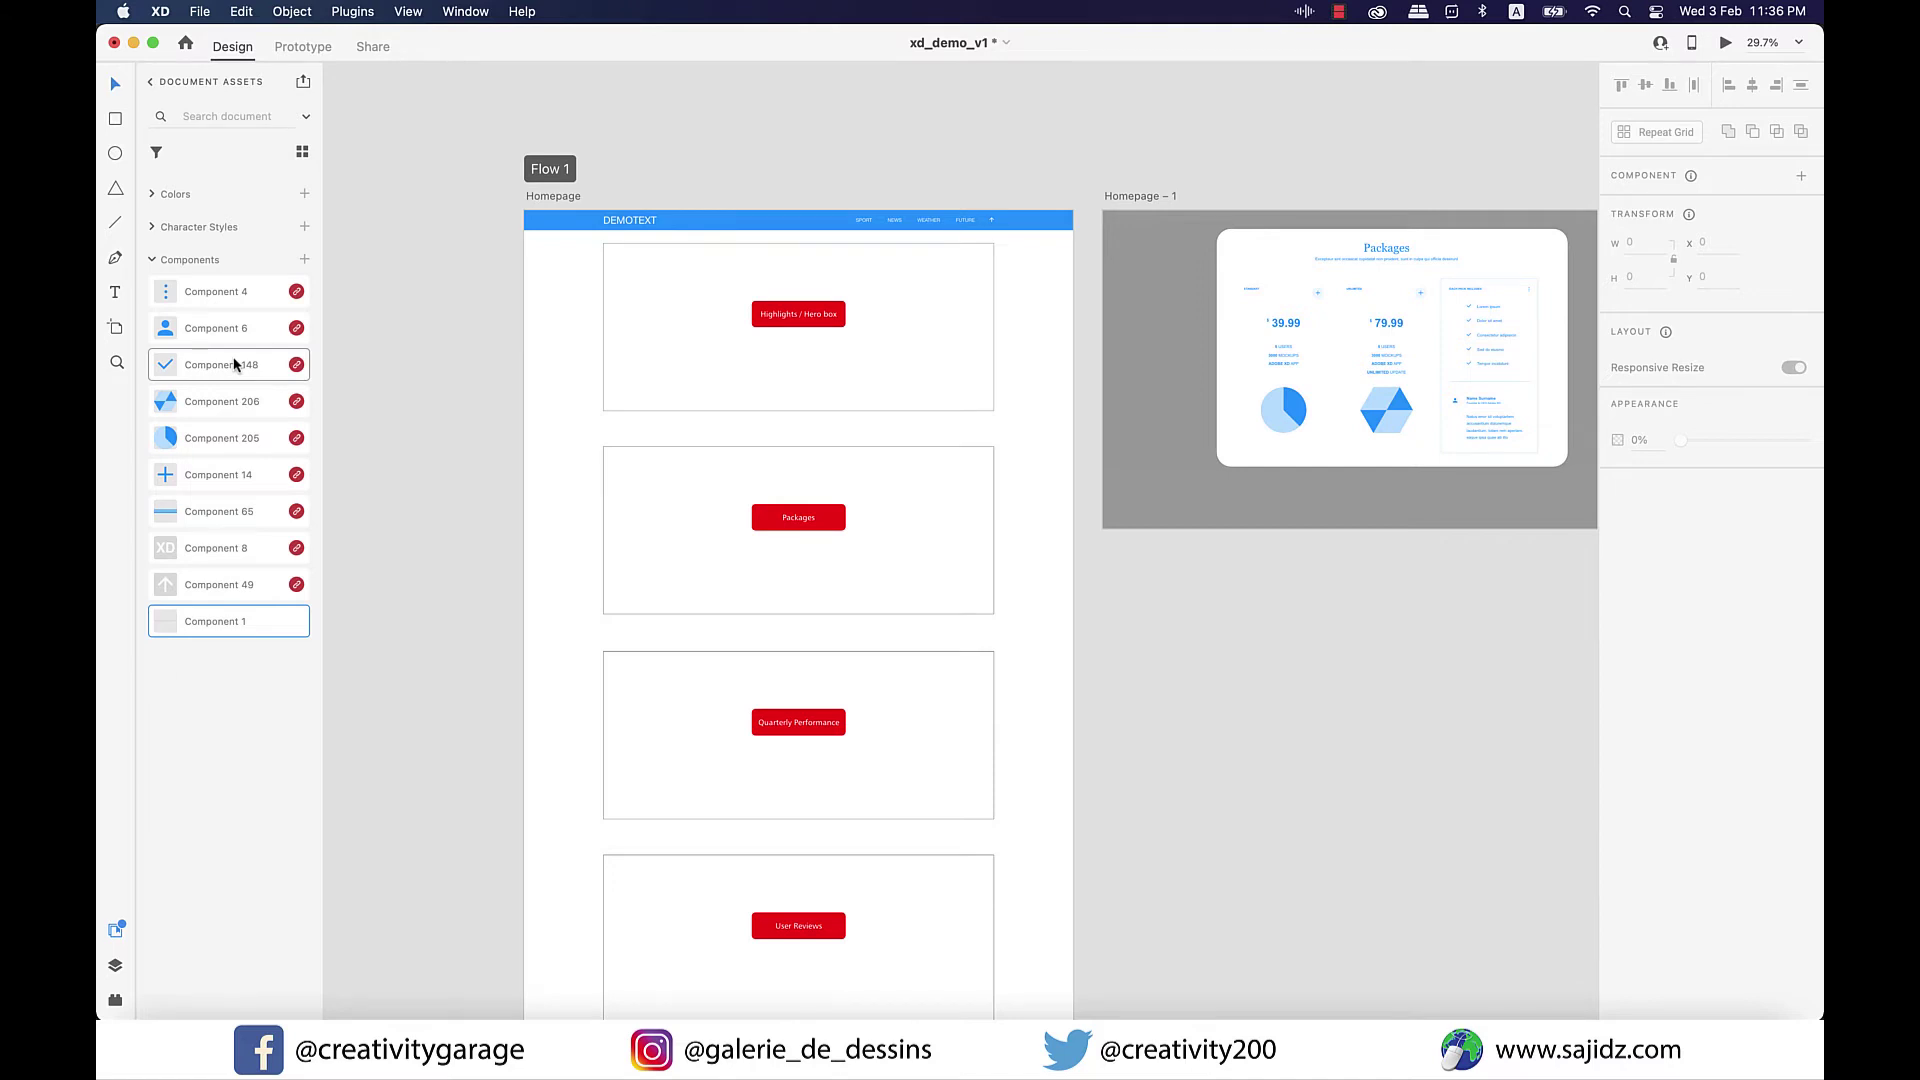
{"action": "left_click", "coordinate": [229, 297], "text": "shift"}
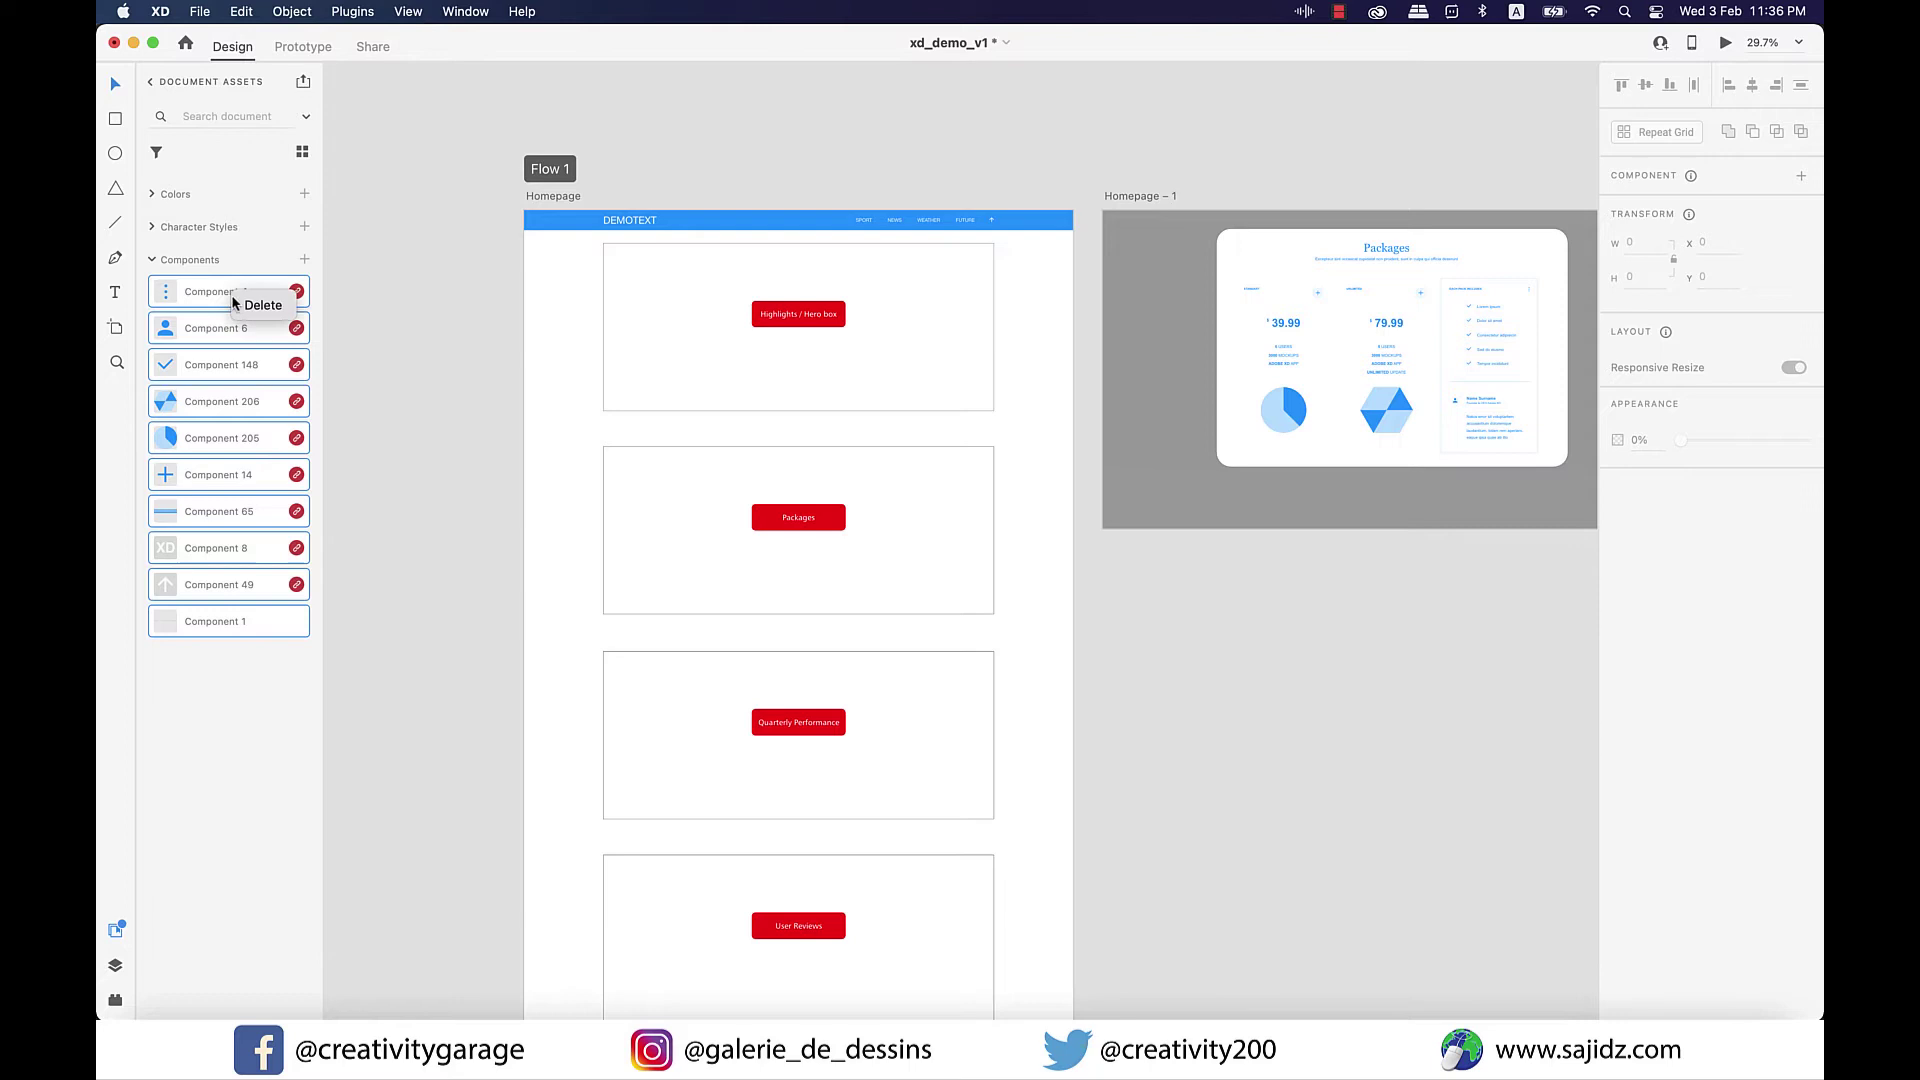
{"action": "right_click", "coordinate": [231, 294]}
{"action": "left_click", "coordinate": [241, 308]}
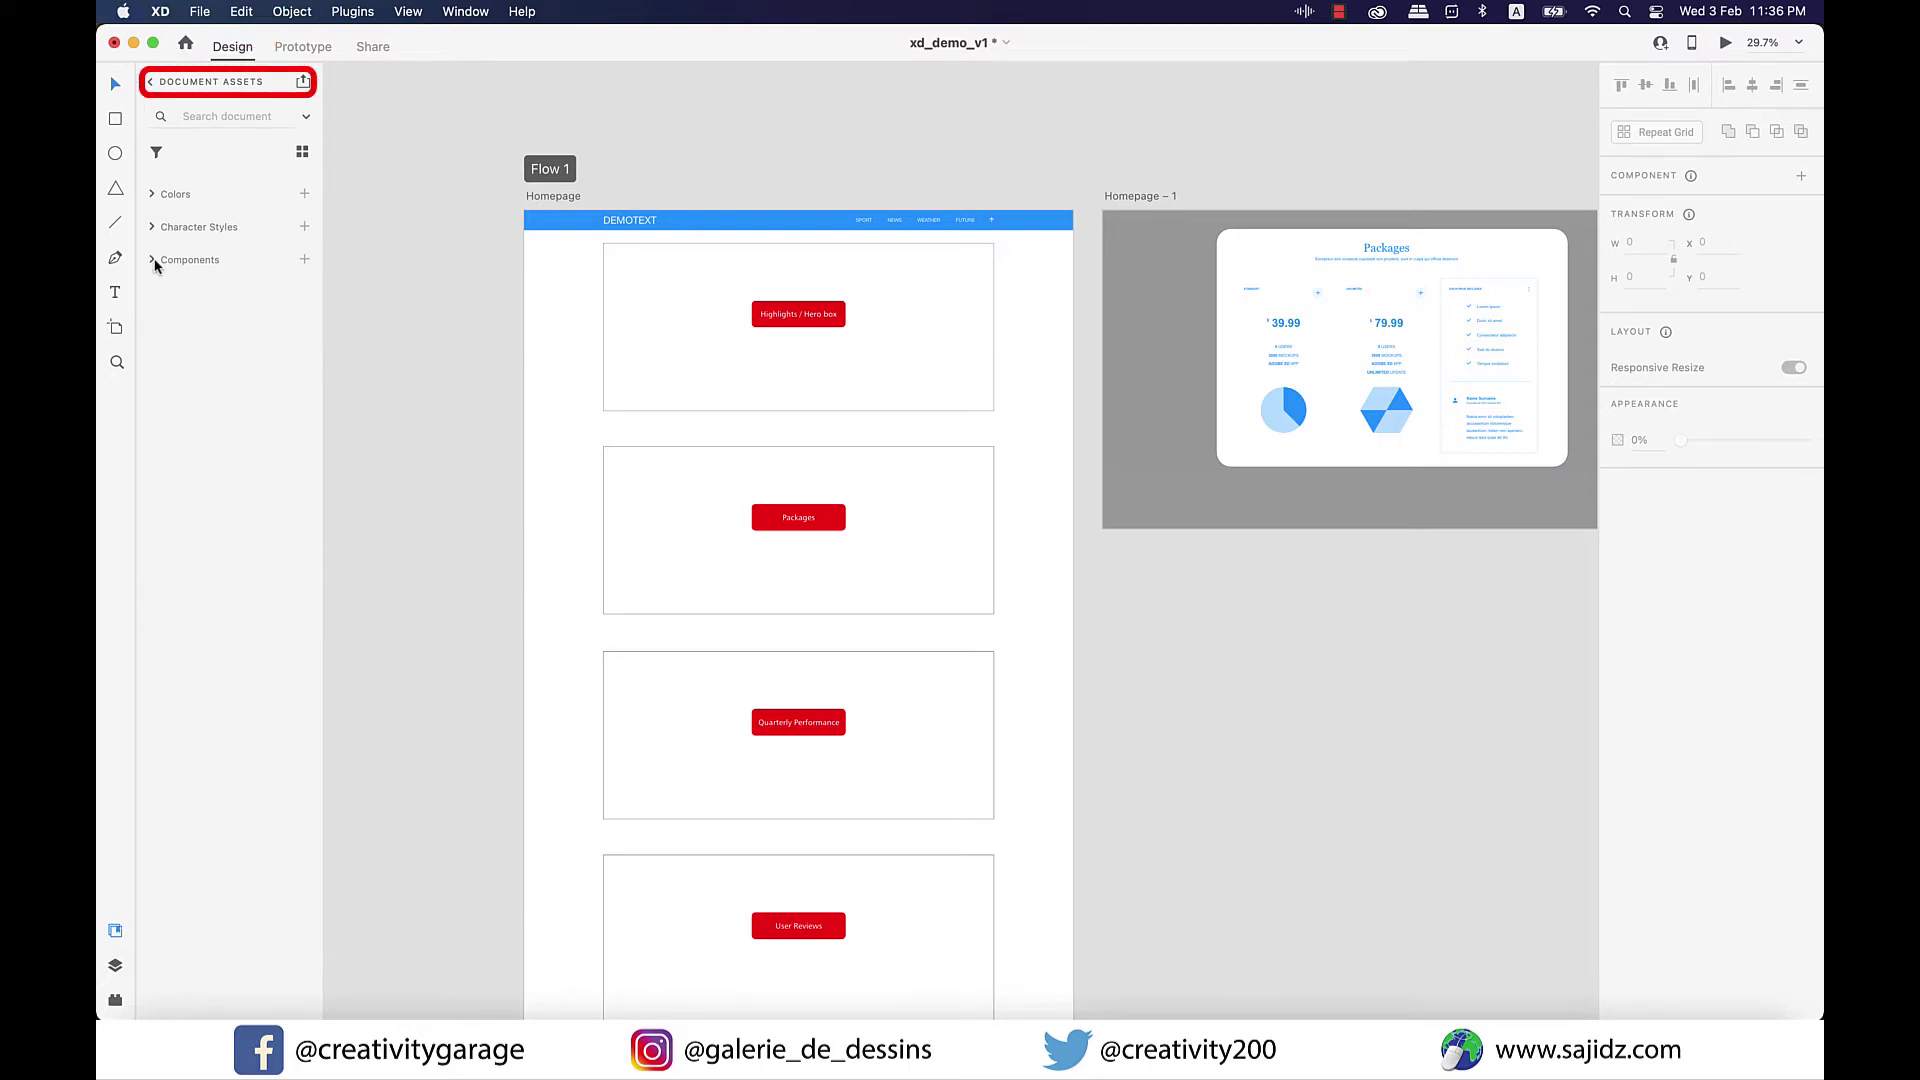
{"action": "left_click", "coordinate": [149, 81]}
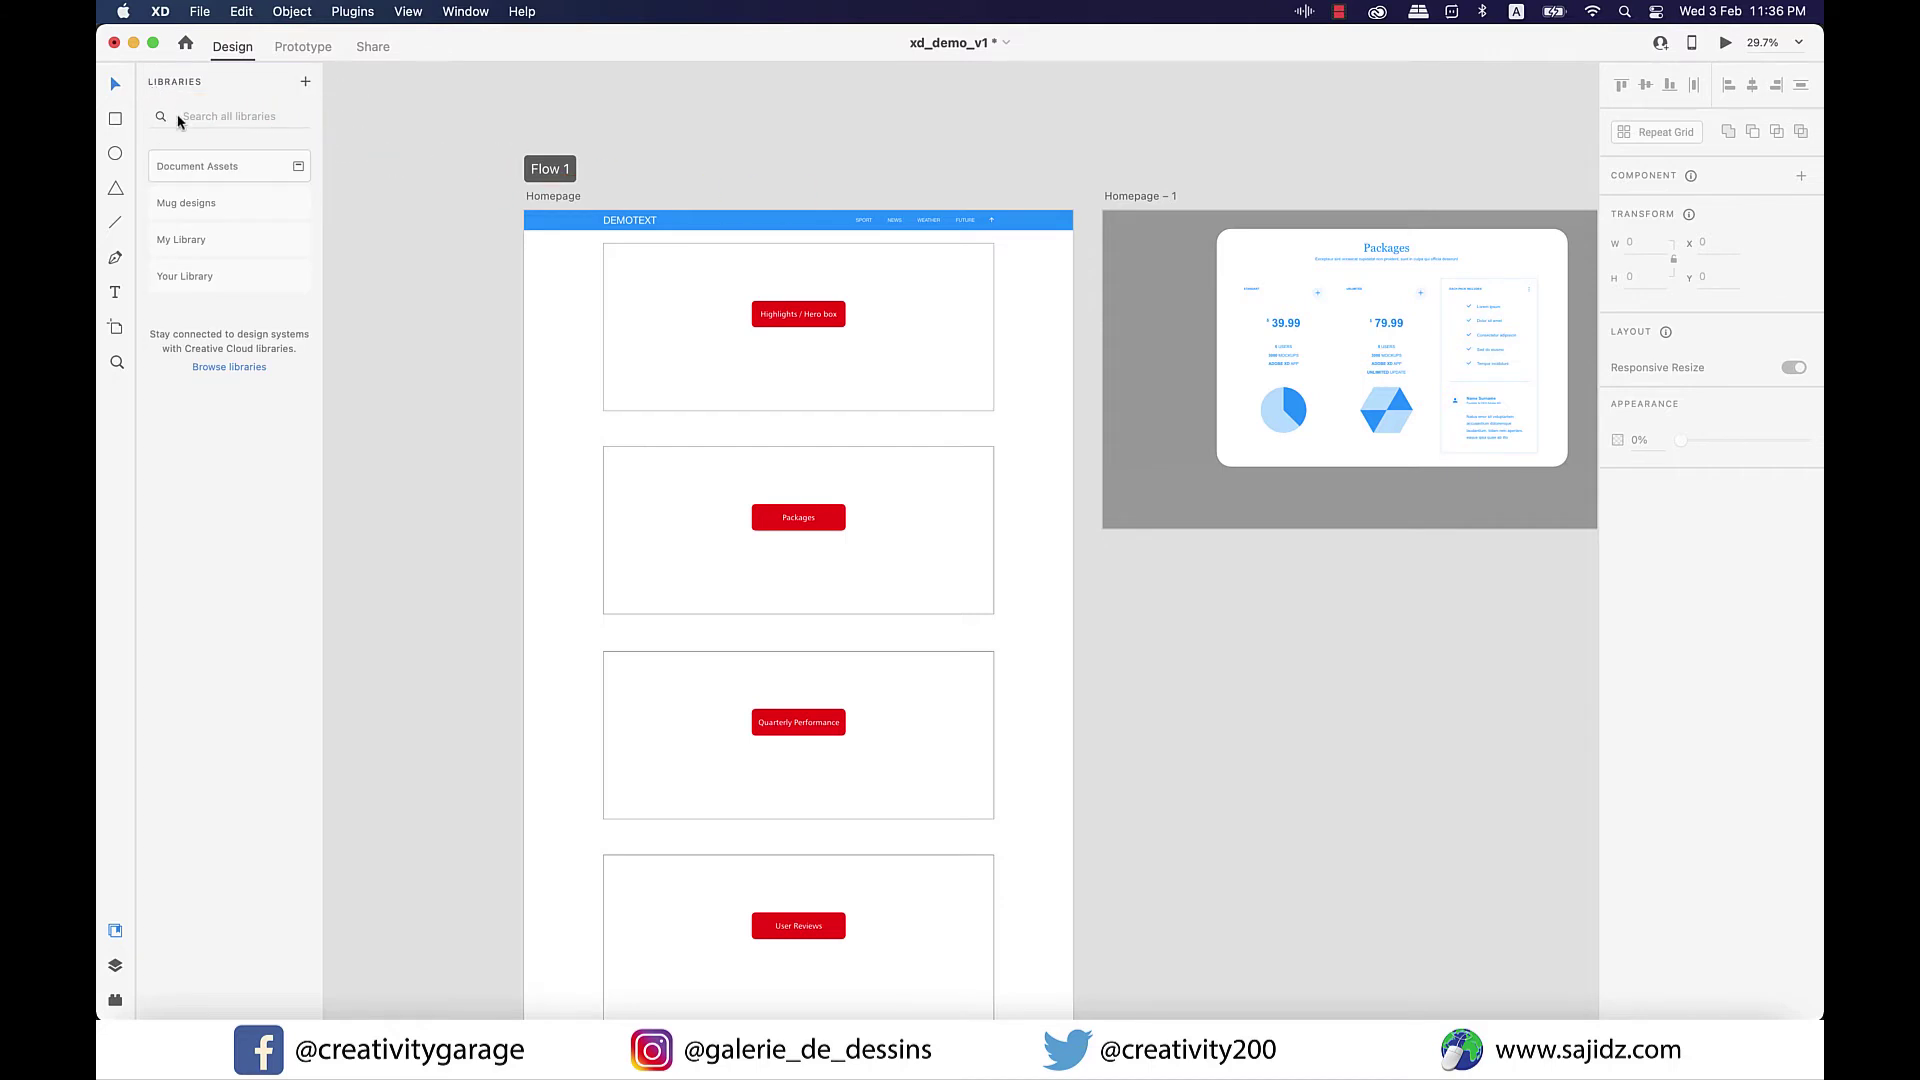
{"action": "left_click", "coordinate": [224, 170]}
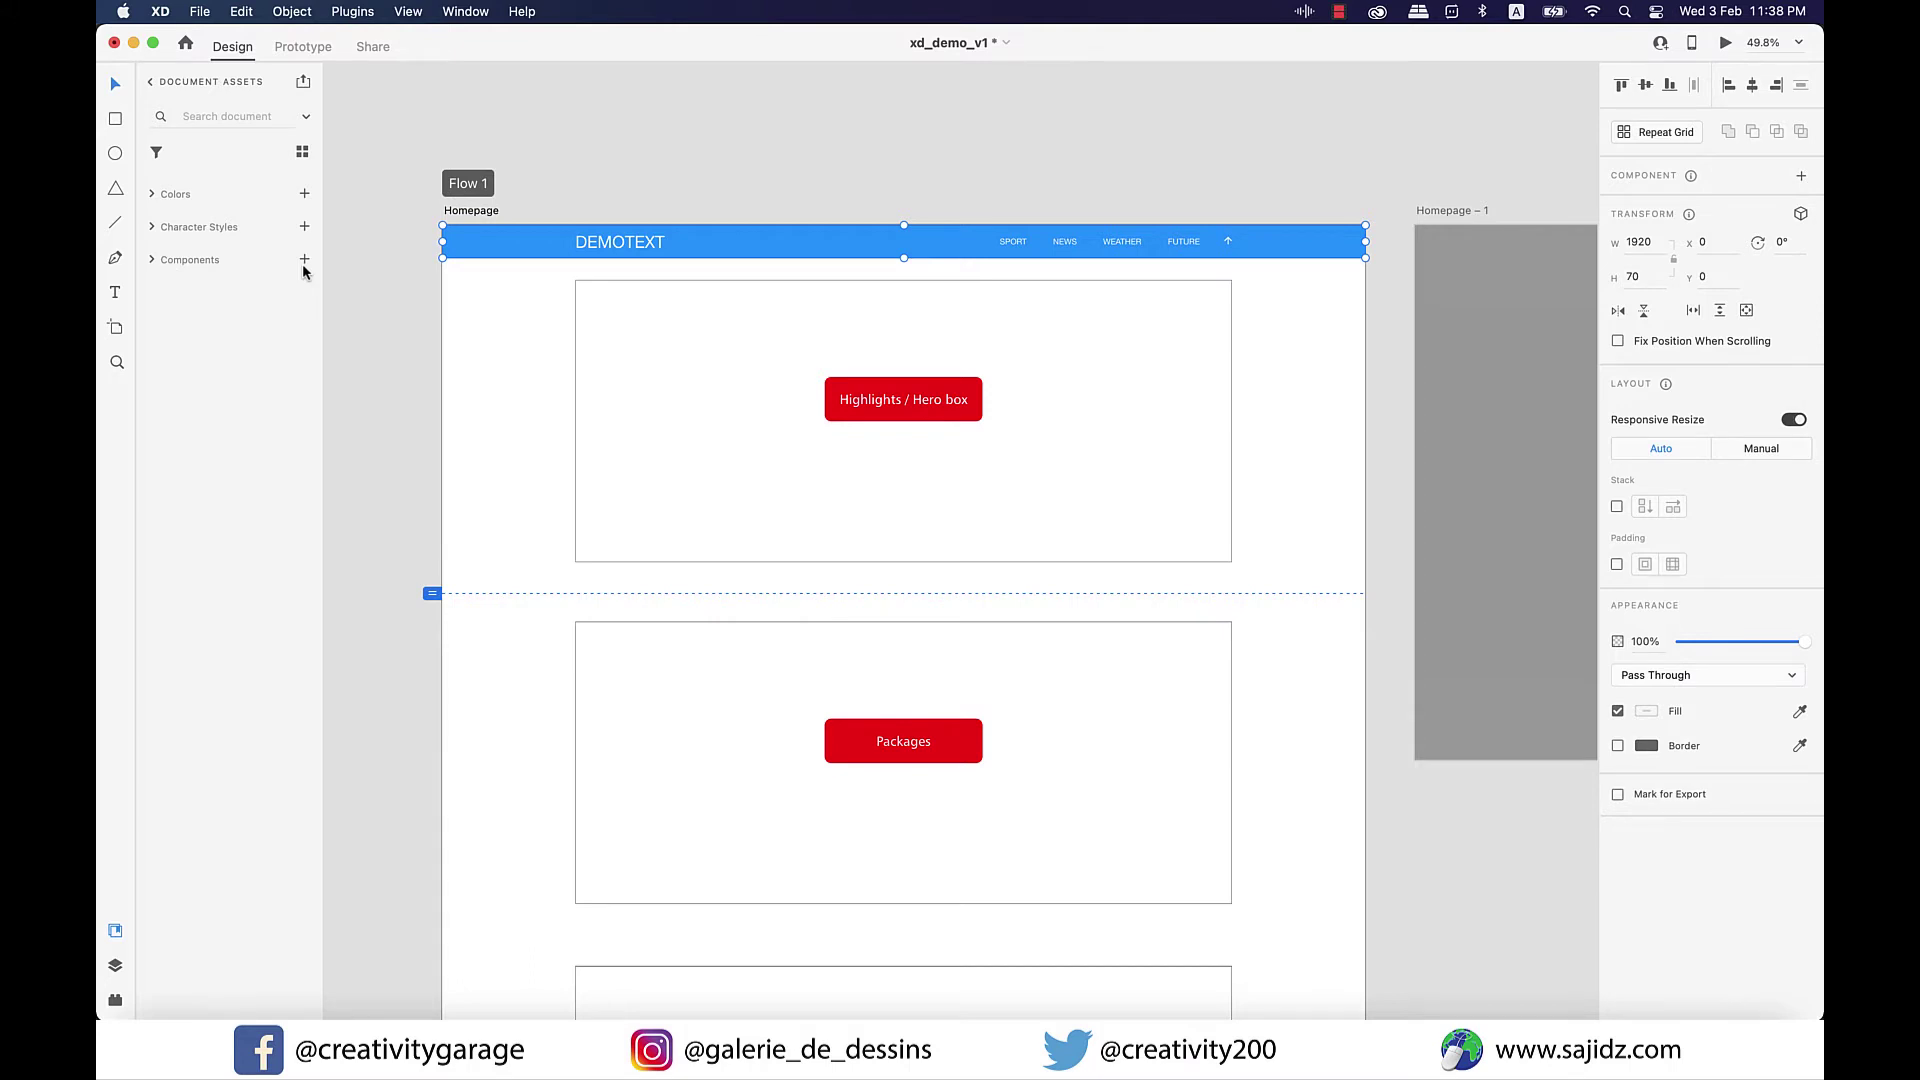
Make the blue header bar a component named 'header', then zoom out to show both artboards
{"action": "left_click", "coordinate": [305, 262]}
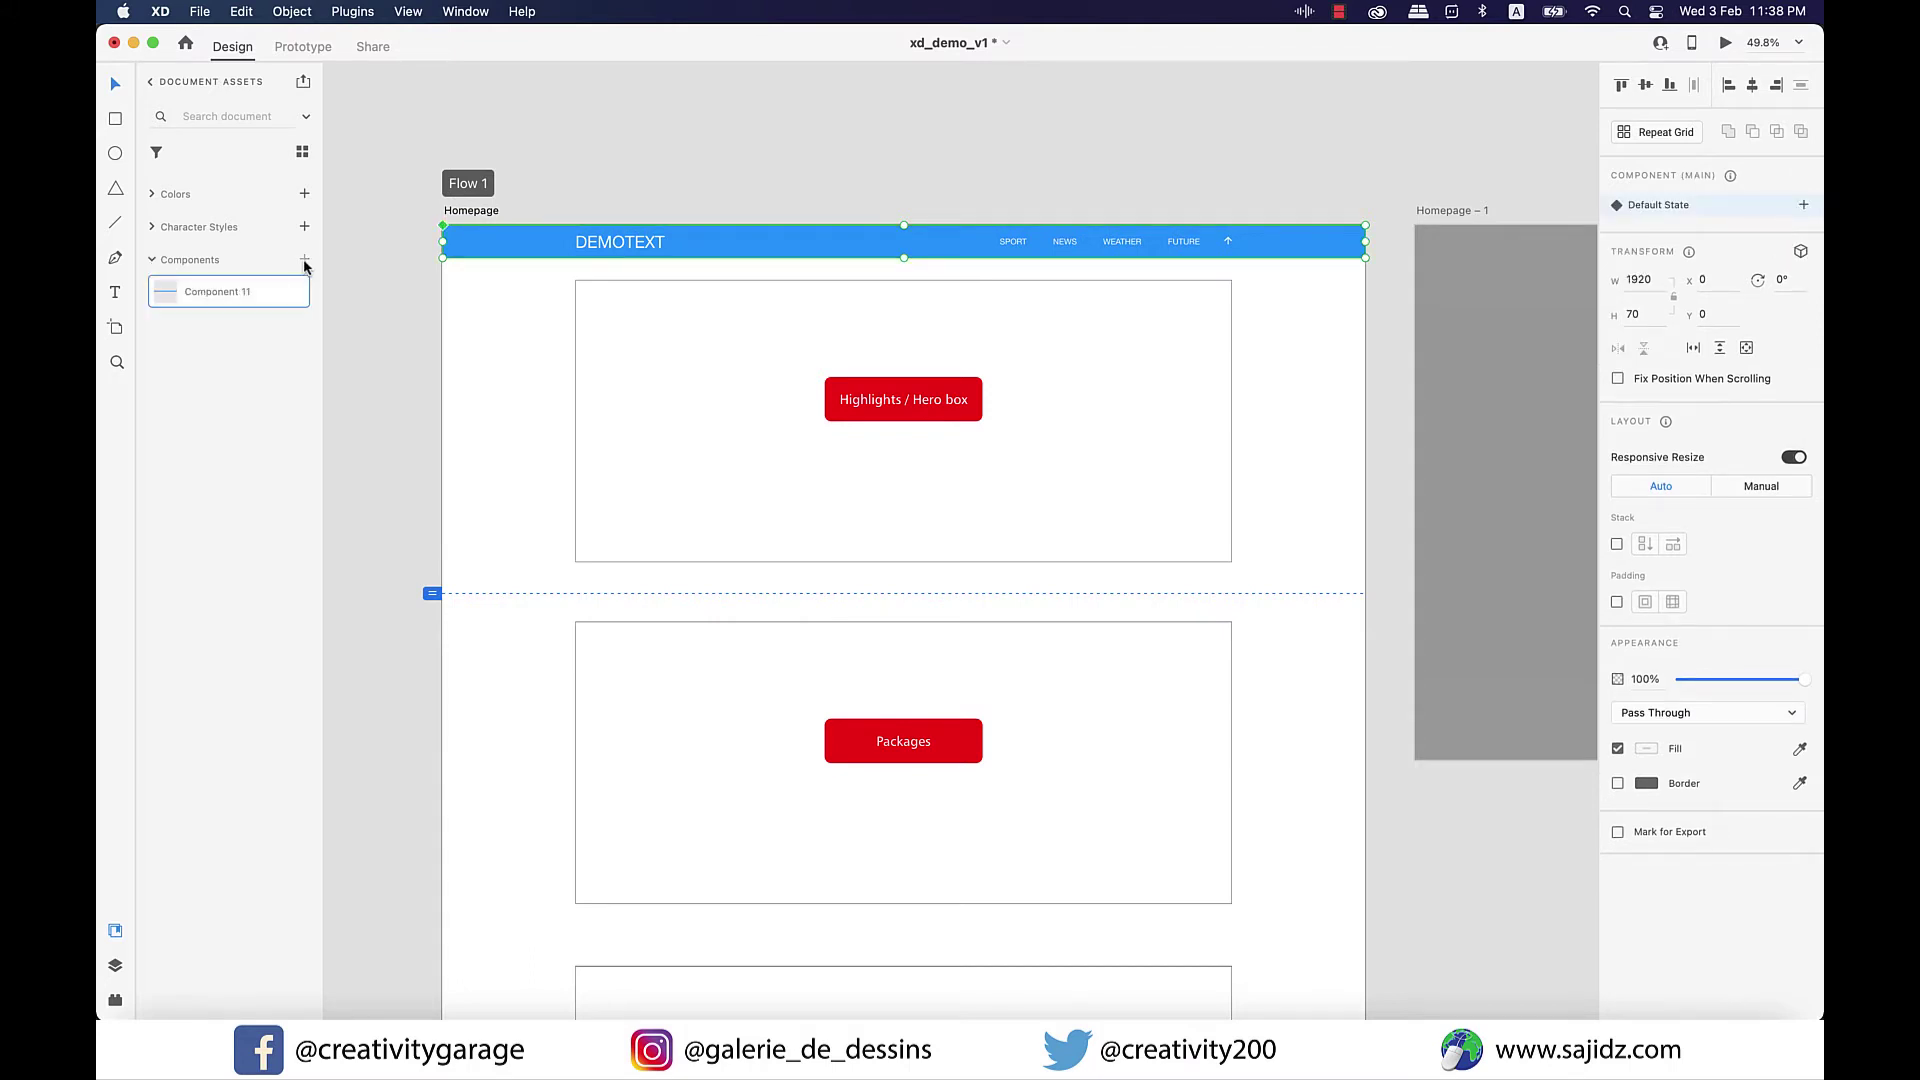
{"action": "double_click", "coordinate": [233, 290]}
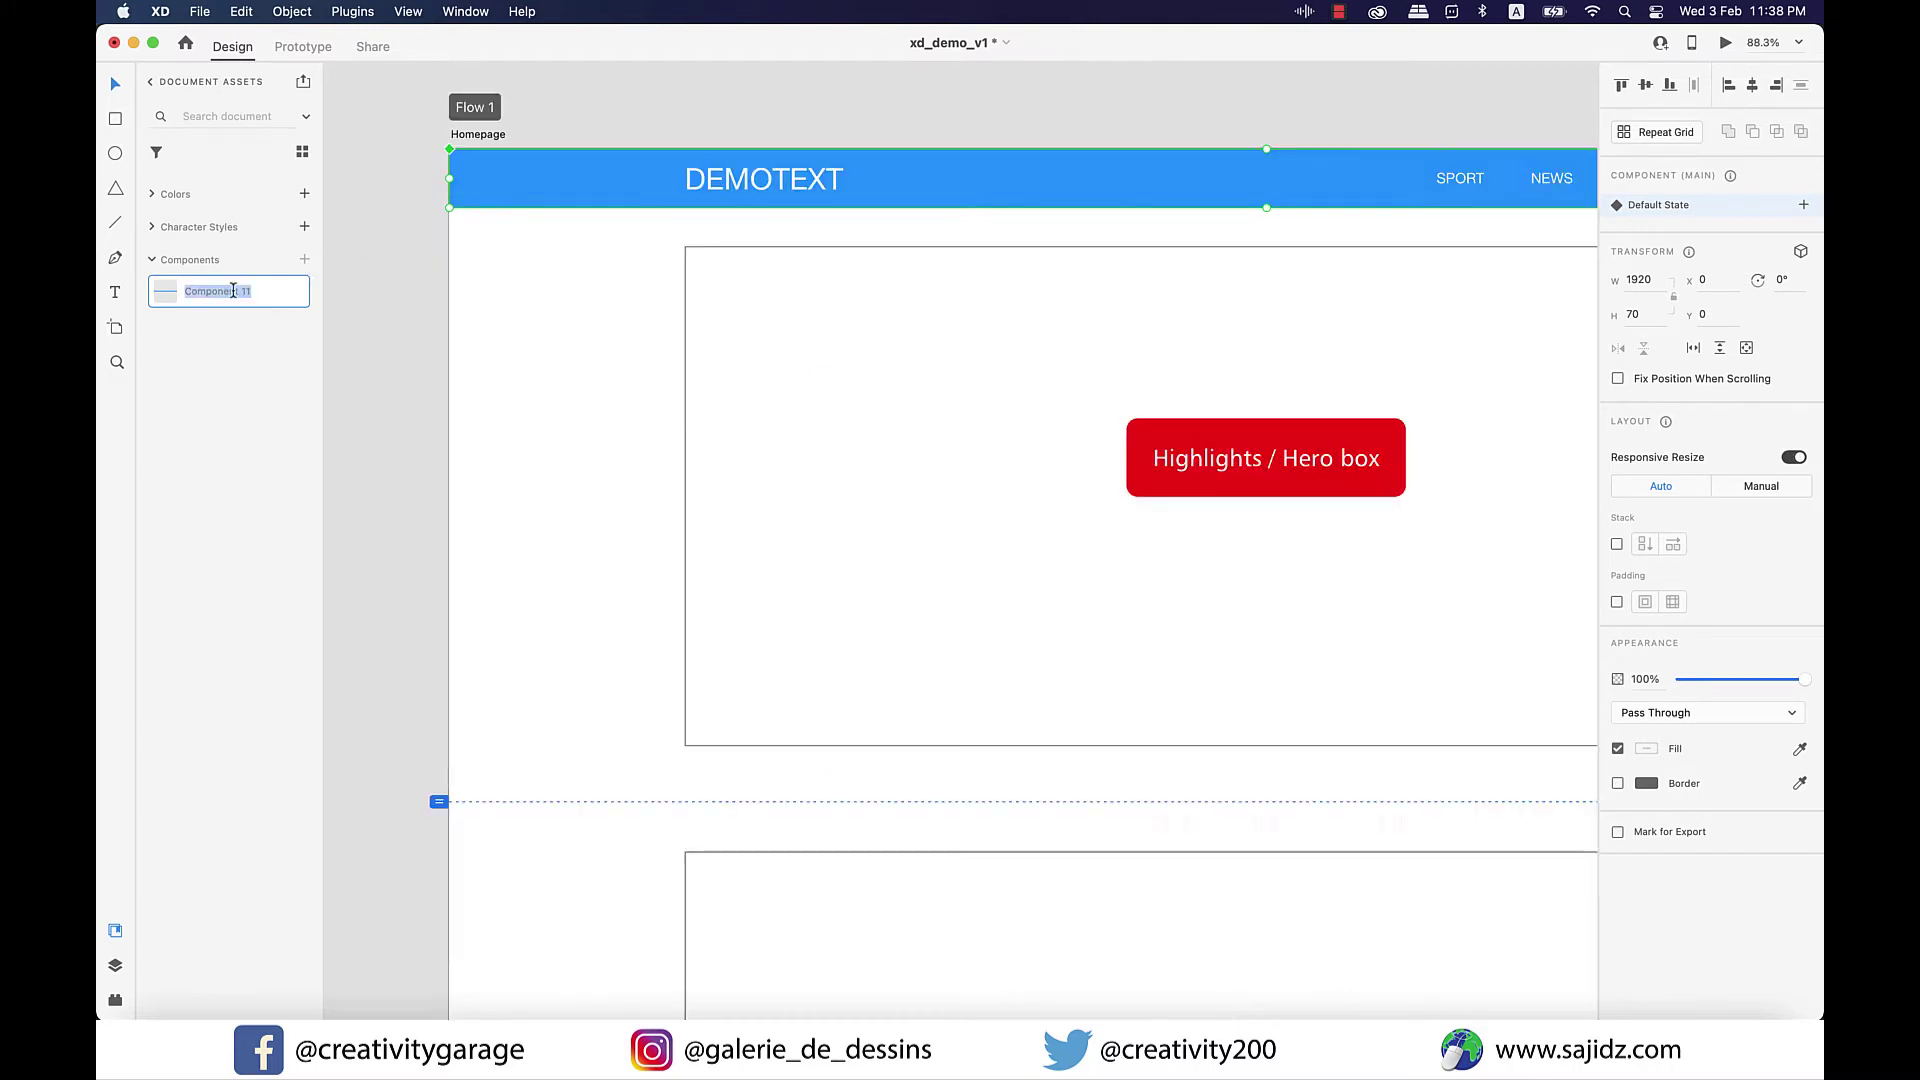
{"action": "type", "text": "header"}
{"action": "left_click", "coordinate": [336, 380]}
{"action": "key", "text": "super+0"}
{"action": "left_click", "coordinate": [540, 358]}
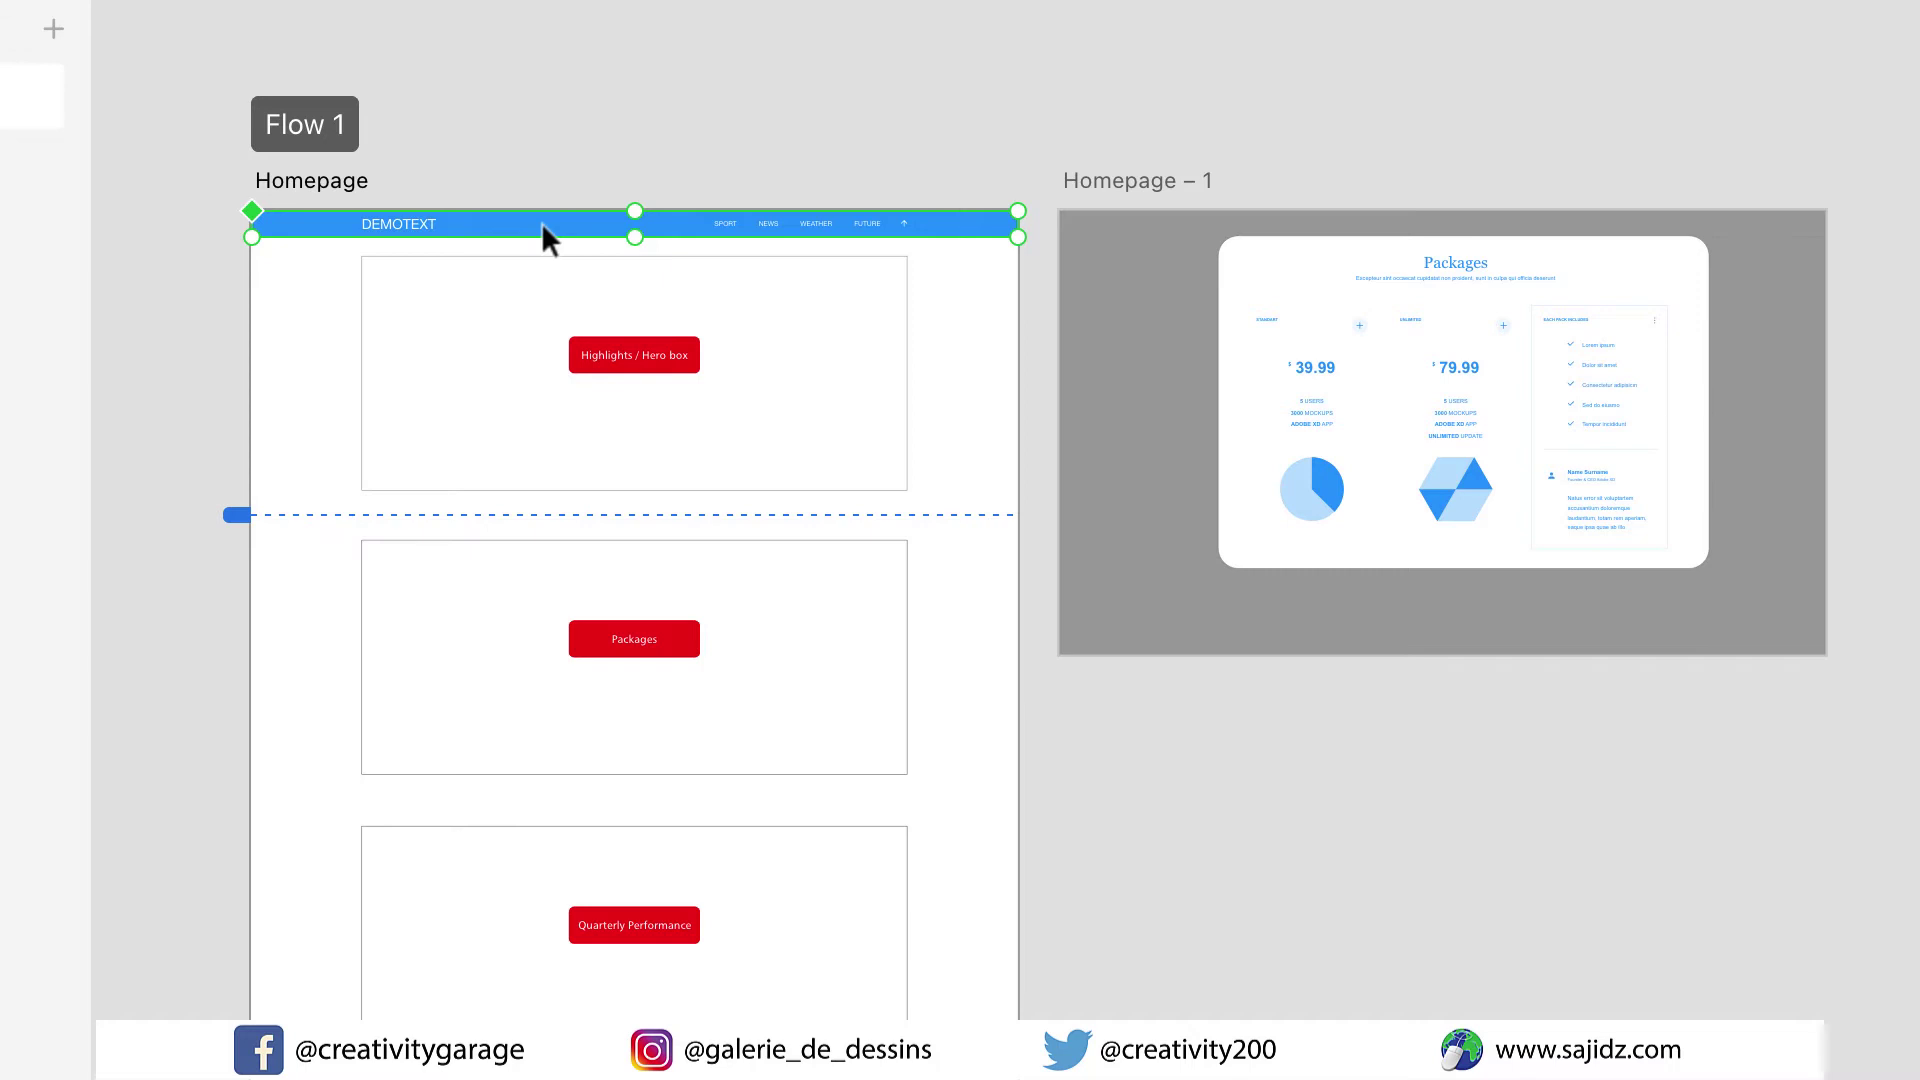
Alt-drag copies of the header component into a column below Homepage – 1
{"action": "key", "text": "alt"}
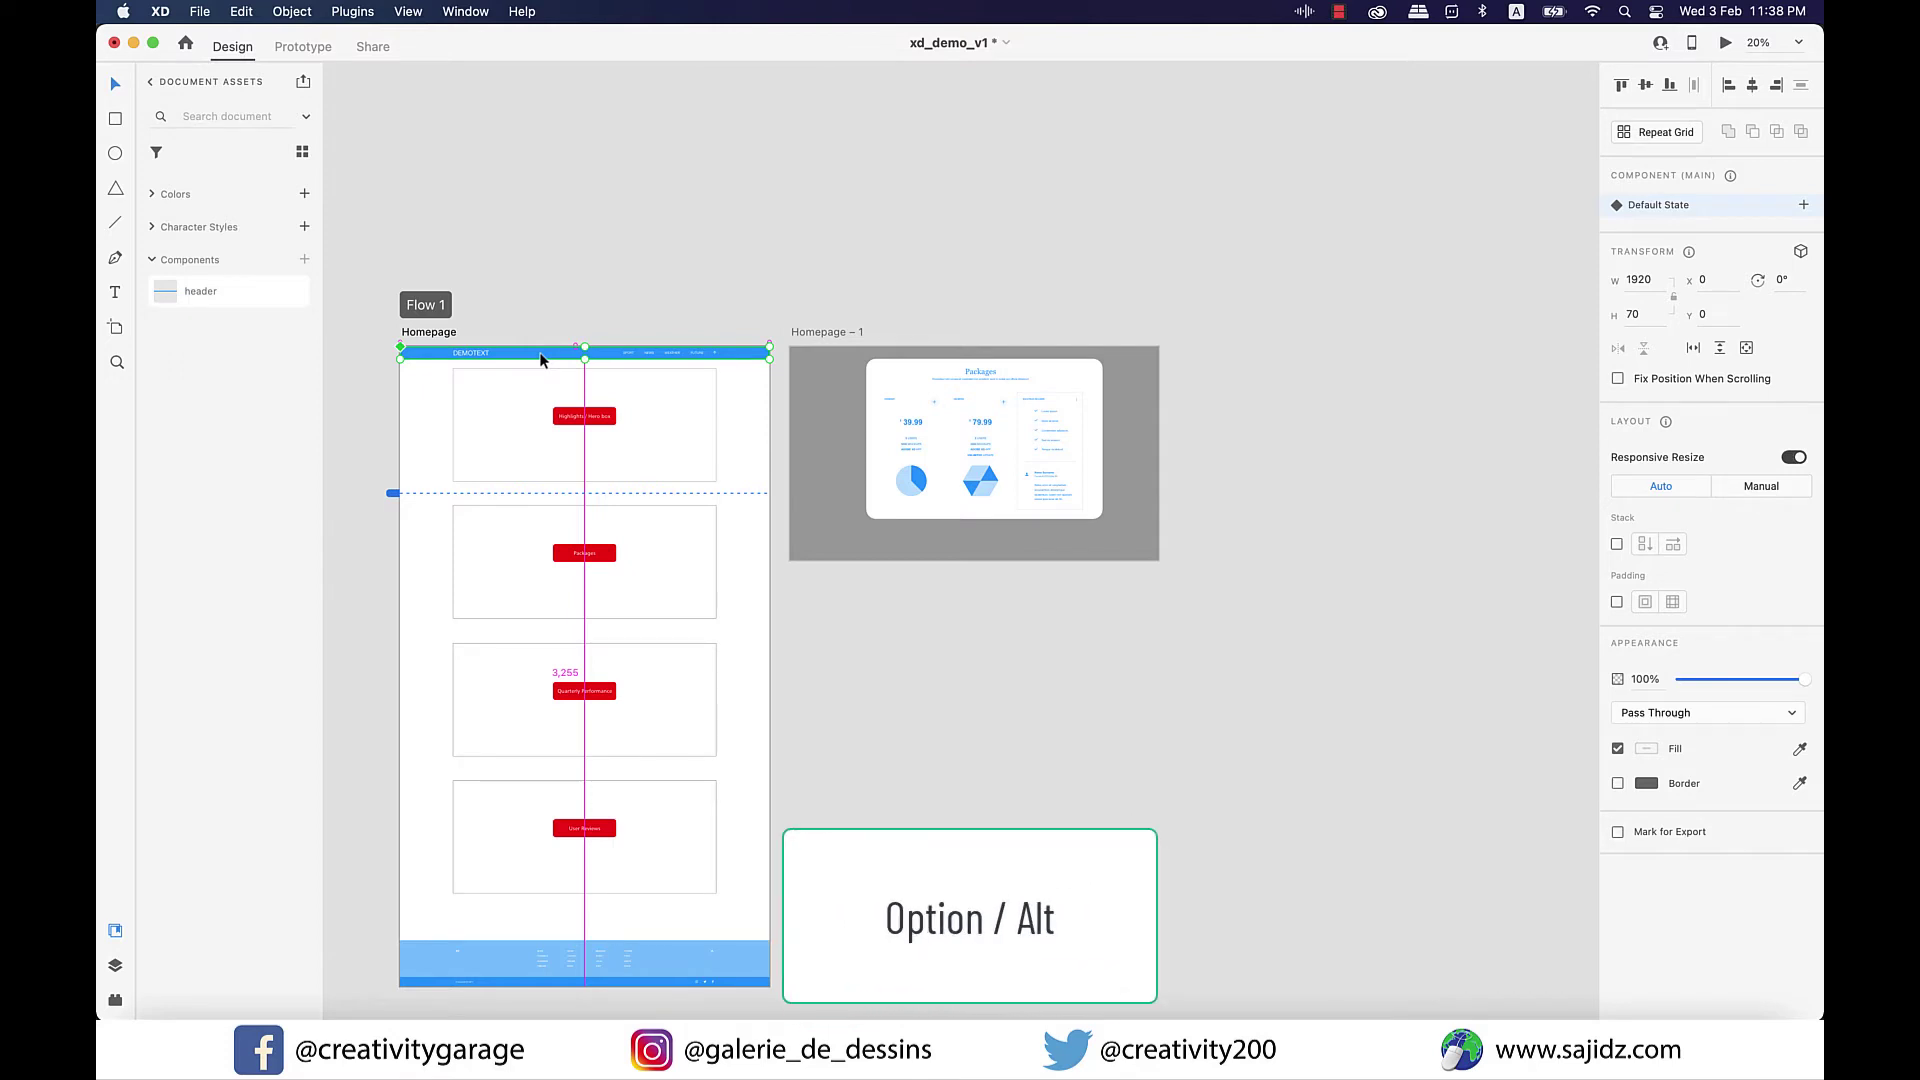
{"action": "left_click_drag", "start_coordinate": [540, 358], "coordinate": [948, 586]}
{"action": "scroll", "coordinate": [948, 585], "scroll_direction": "up", "scroll_amount": 5}
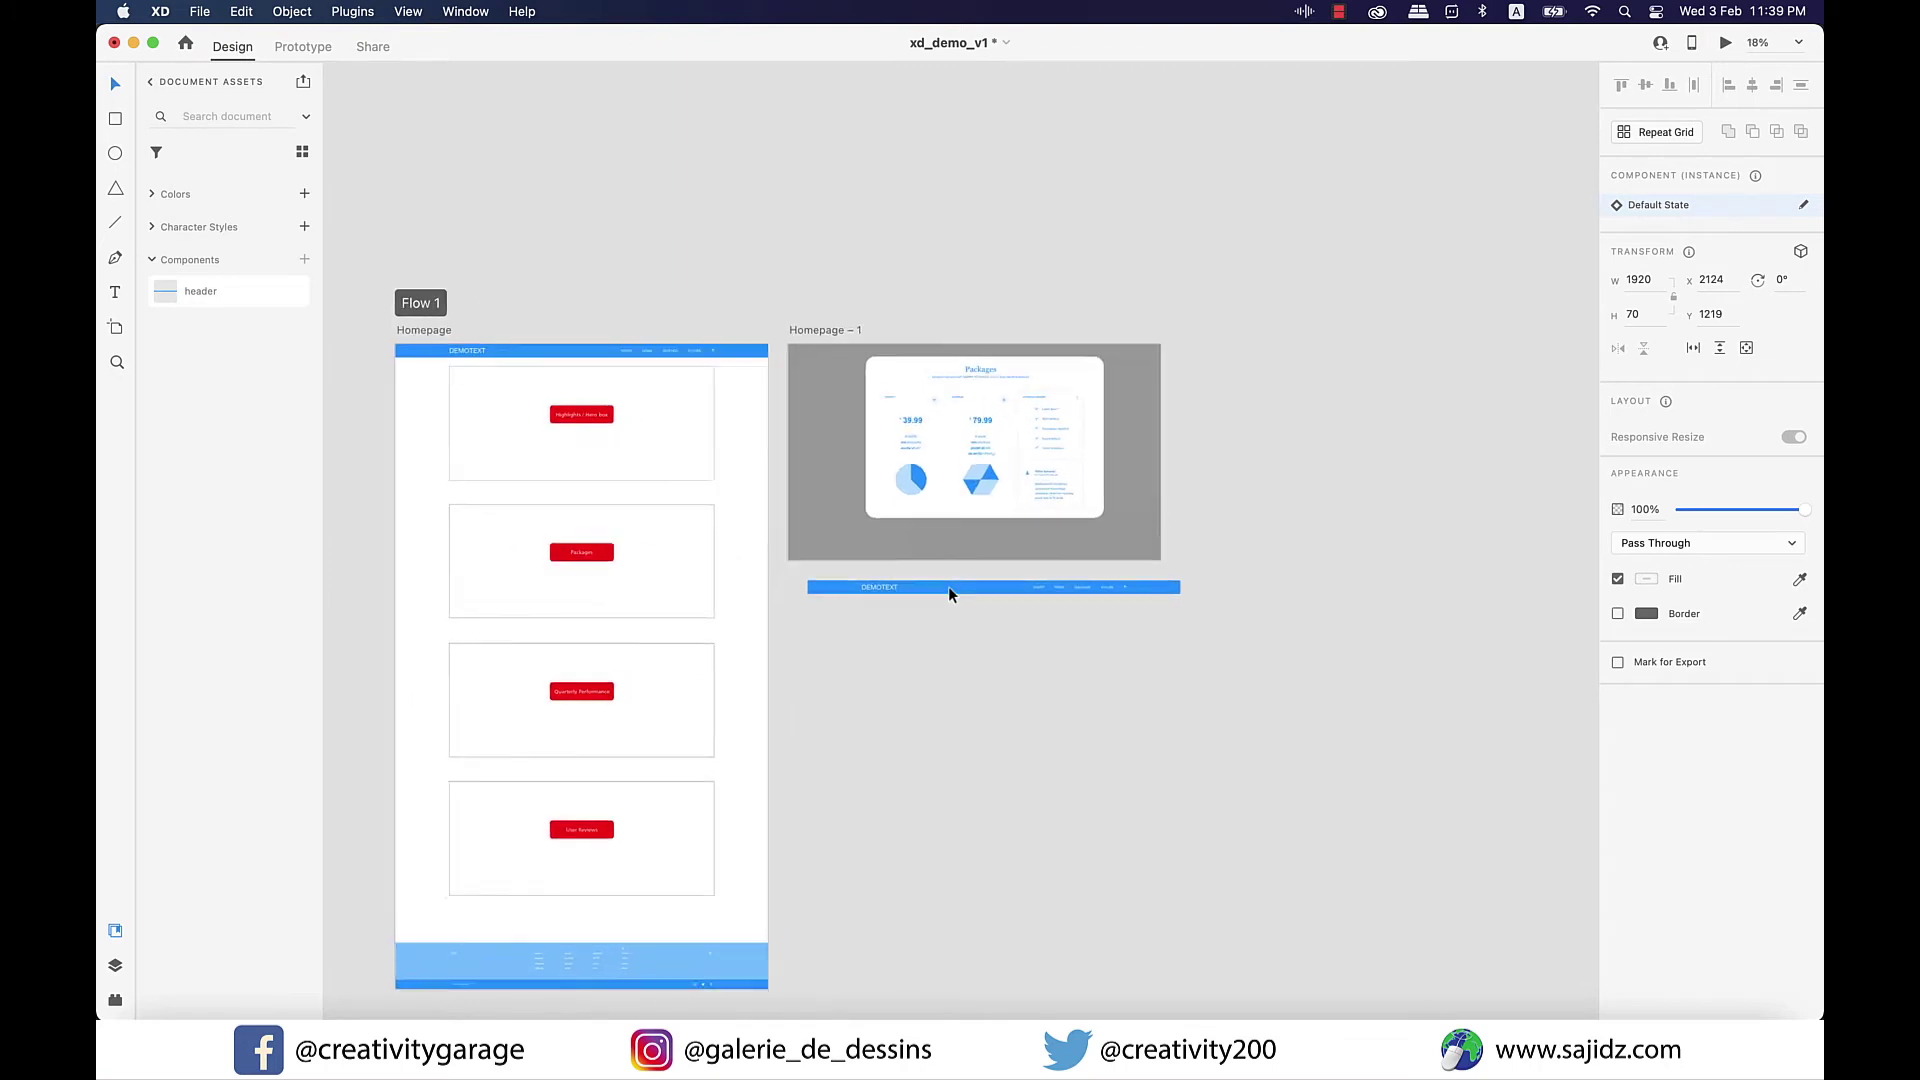
{"action": "scroll", "coordinate": [939, 586], "scroll_direction": "up", "scroll_amount": 3}
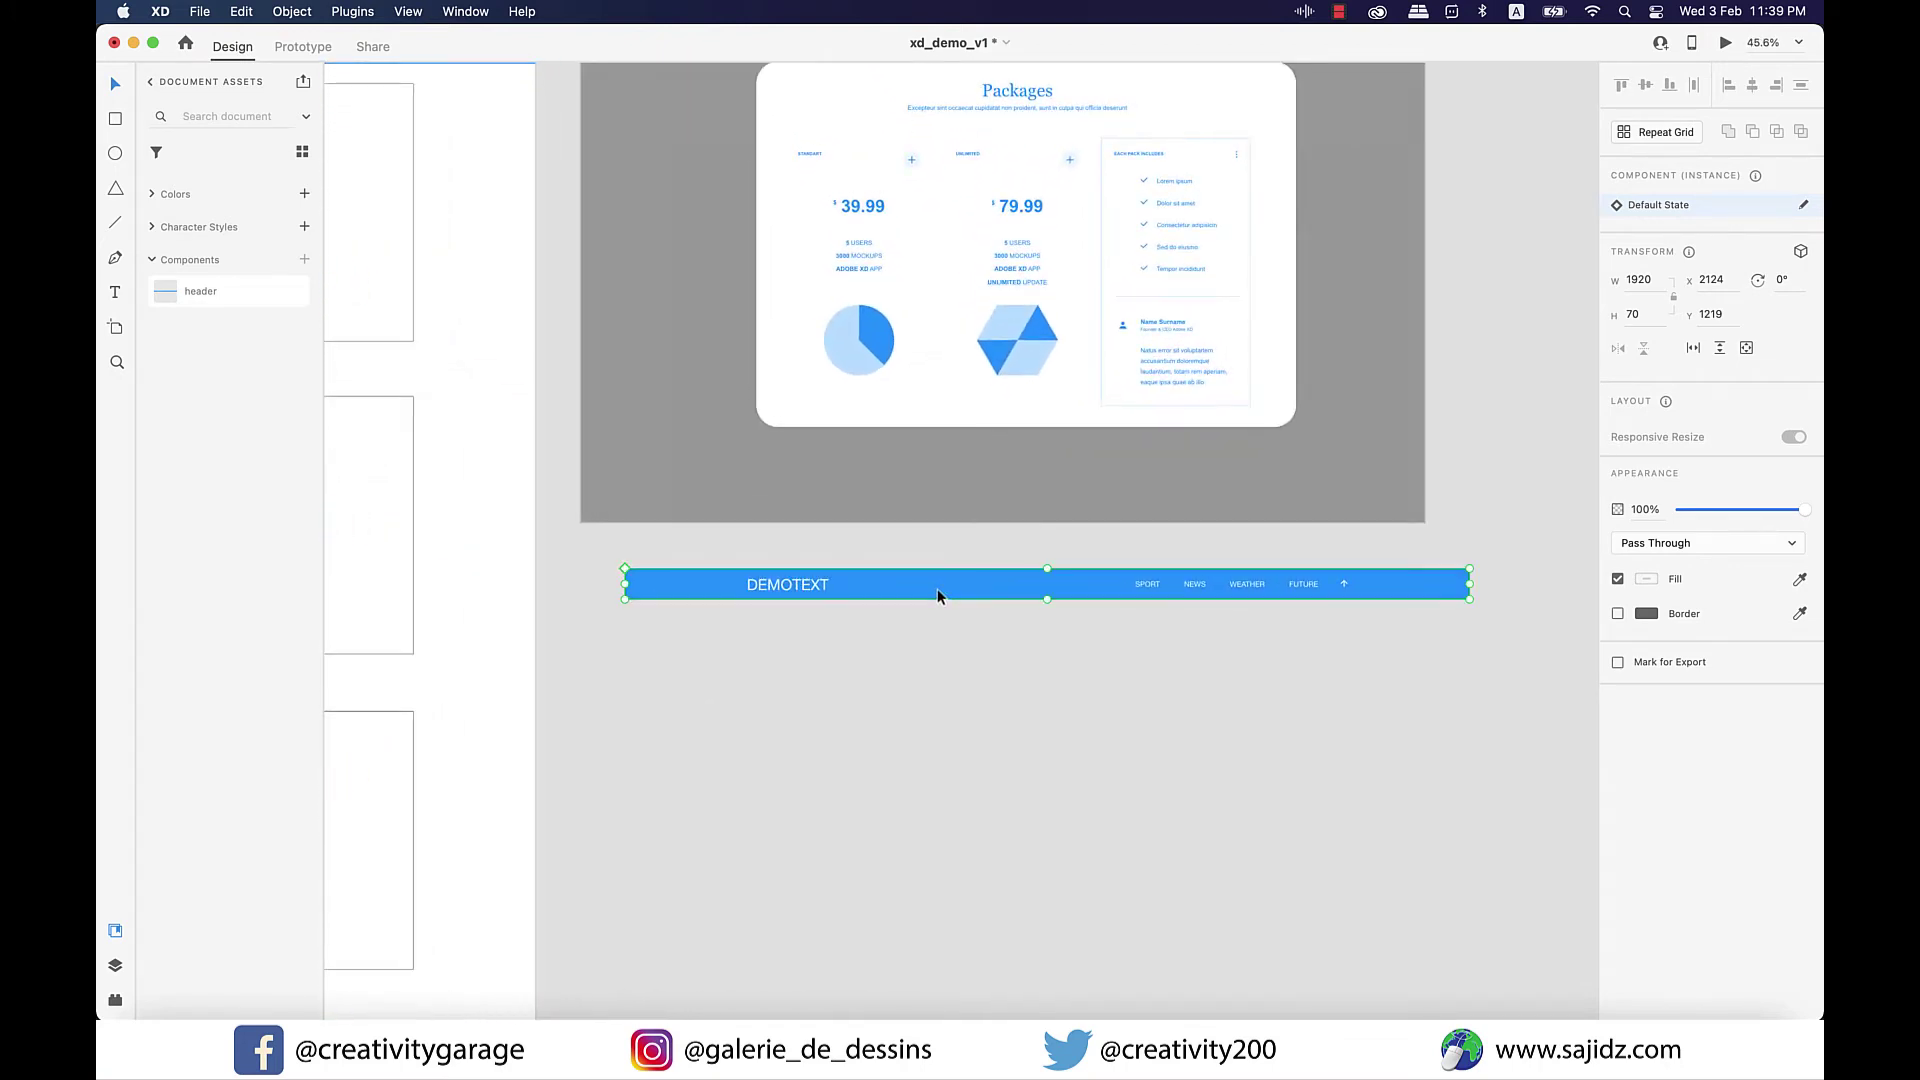
{"action": "scroll", "coordinate": [768, 590], "scroll_direction": "up", "scroll_amount": 1}
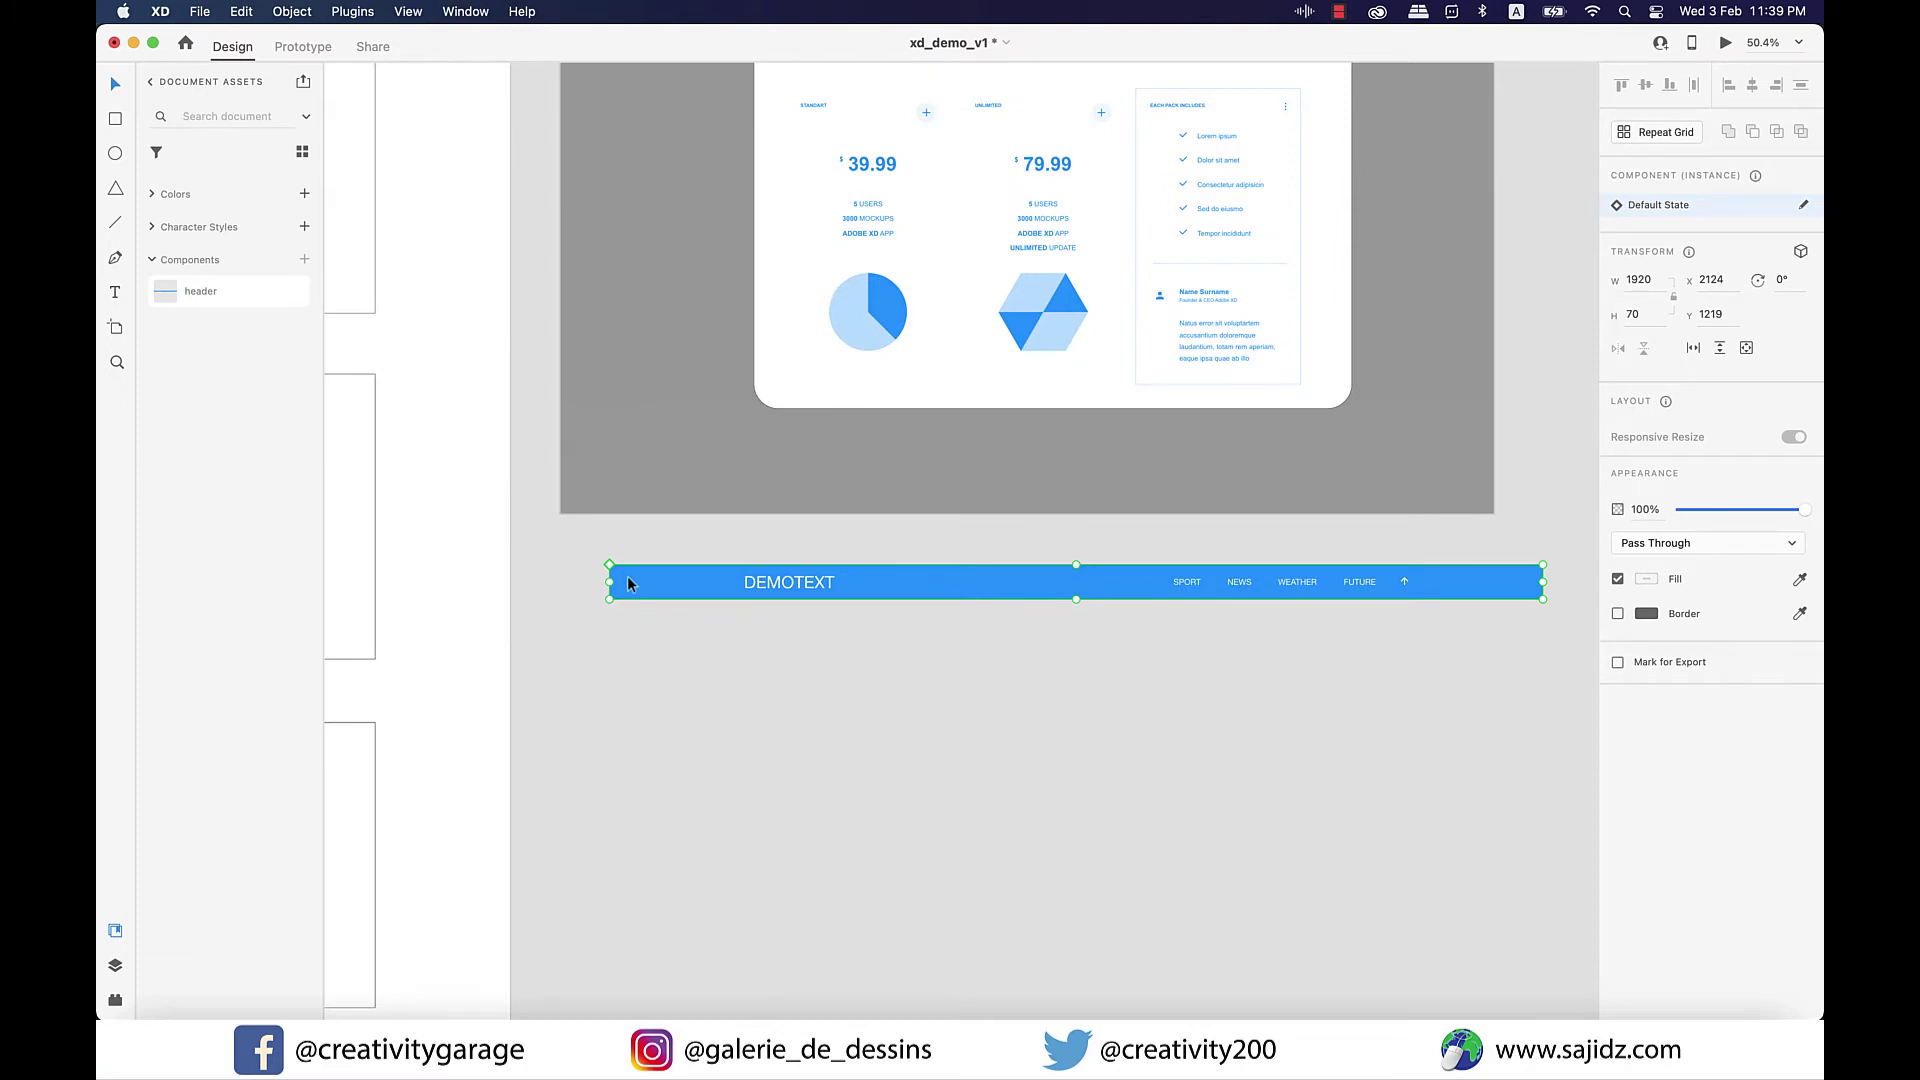
{"action": "scroll", "coordinate": [626, 574], "scroll_direction": "up", "scroll_amount": 1}
{"action": "mouse_move", "coordinate": [627, 573]}
{"action": "left_mouse_down"}
{"action": "mouse_move", "coordinate": [580, 570]}
{"action": "mouse_move", "coordinate": [648, 583]}
{"action": "left_mouse_up"}
{"action": "left_click_drag", "start_coordinate": [860, 583], "coordinate": [860, 876]}
Change the top header copy's title from DEMOTEXT to 'This is a demo'
{"action": "scroll", "coordinate": [842, 626], "scroll_direction": "up", "scroll_amount": 2}
{"action": "double_click", "coordinate": [742, 521]}
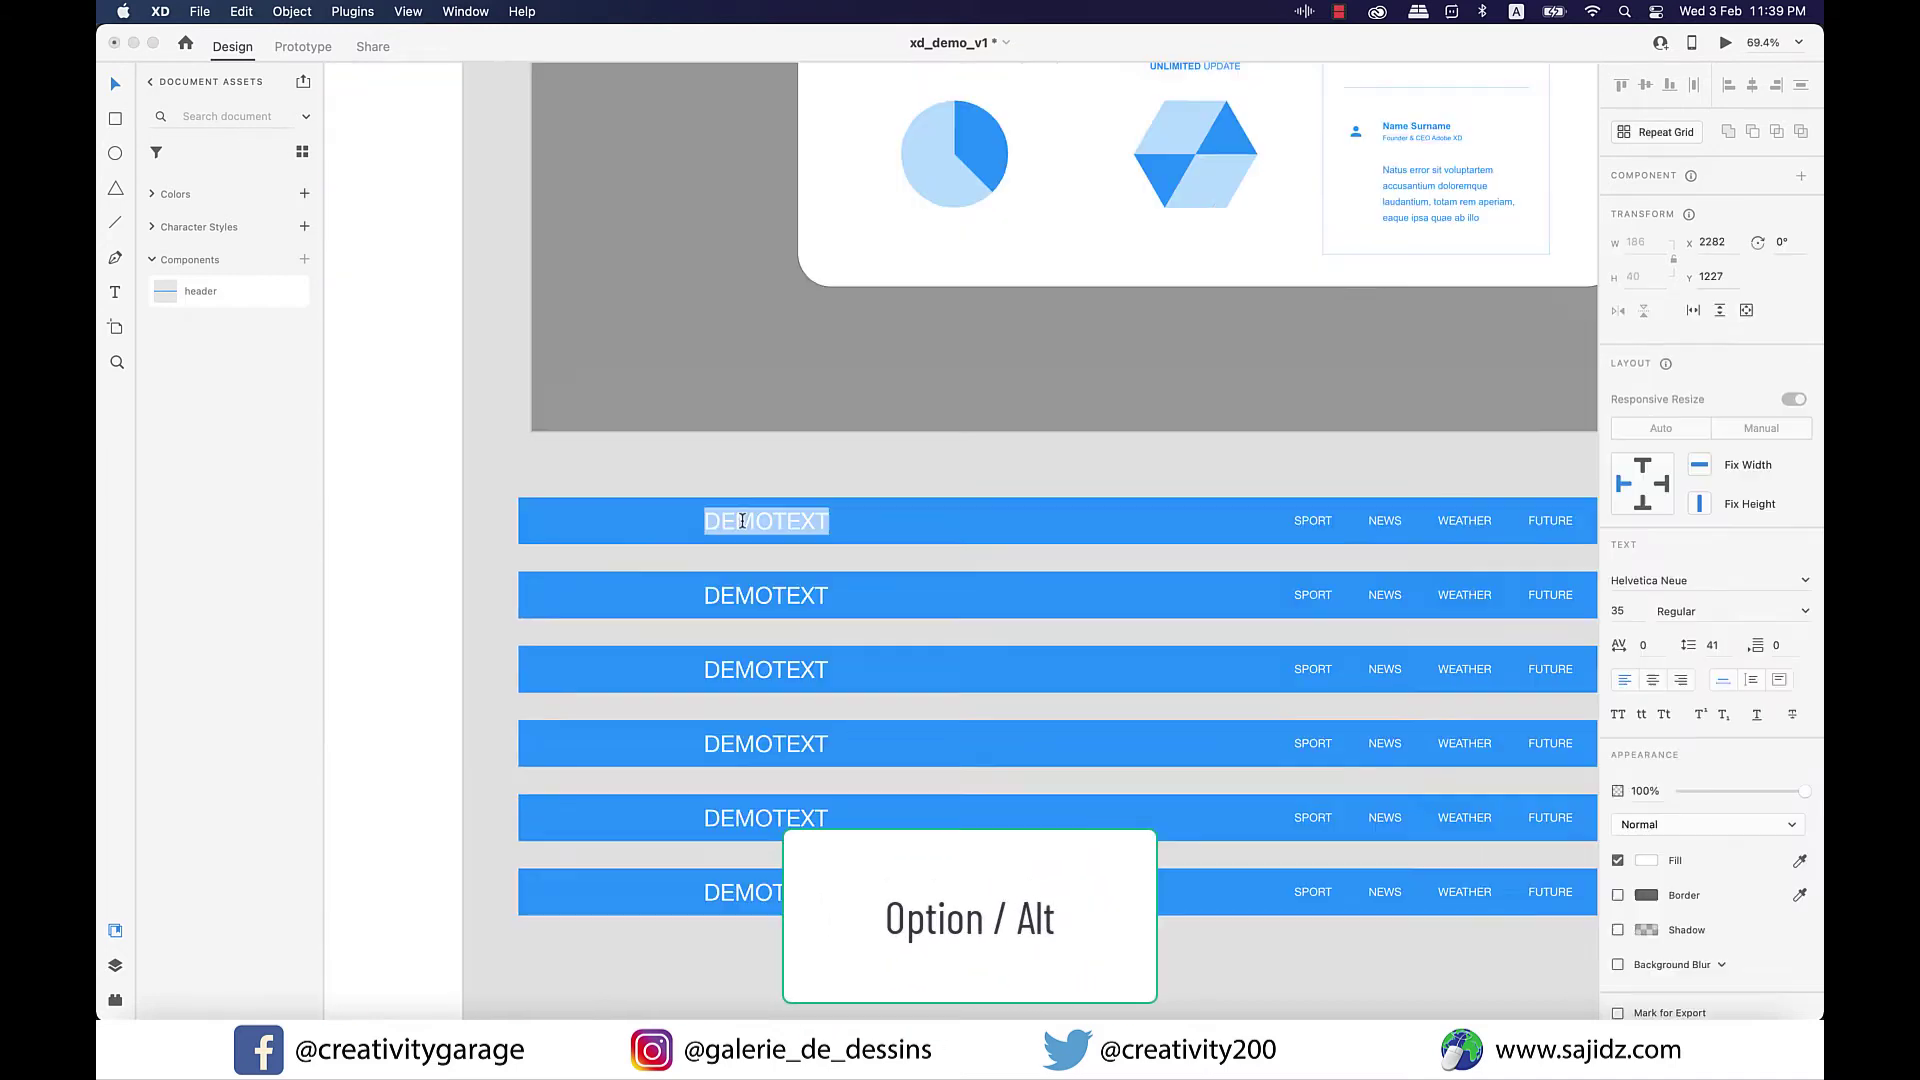
{"action": "type", "text": "This is a d"}
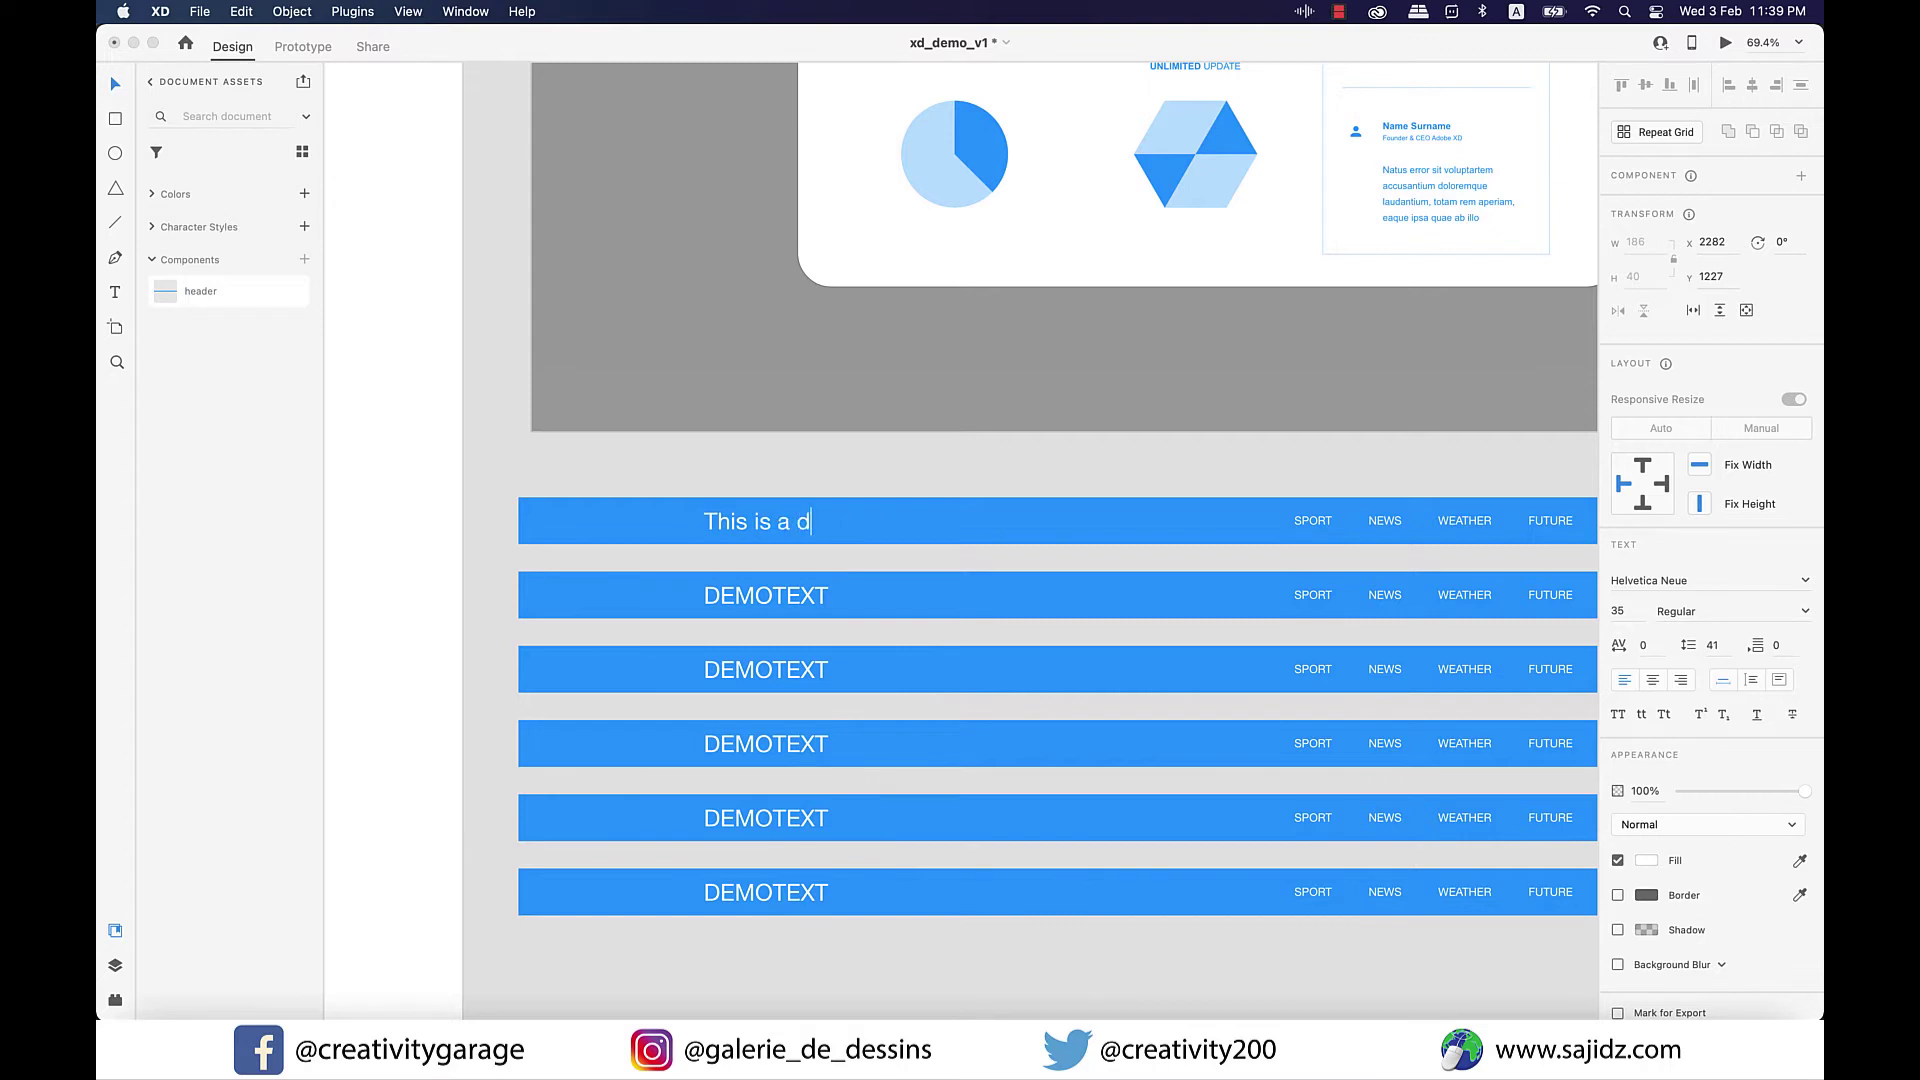
{"action": "type", "text": "emo"}
{"action": "key", "text": "Escape"}
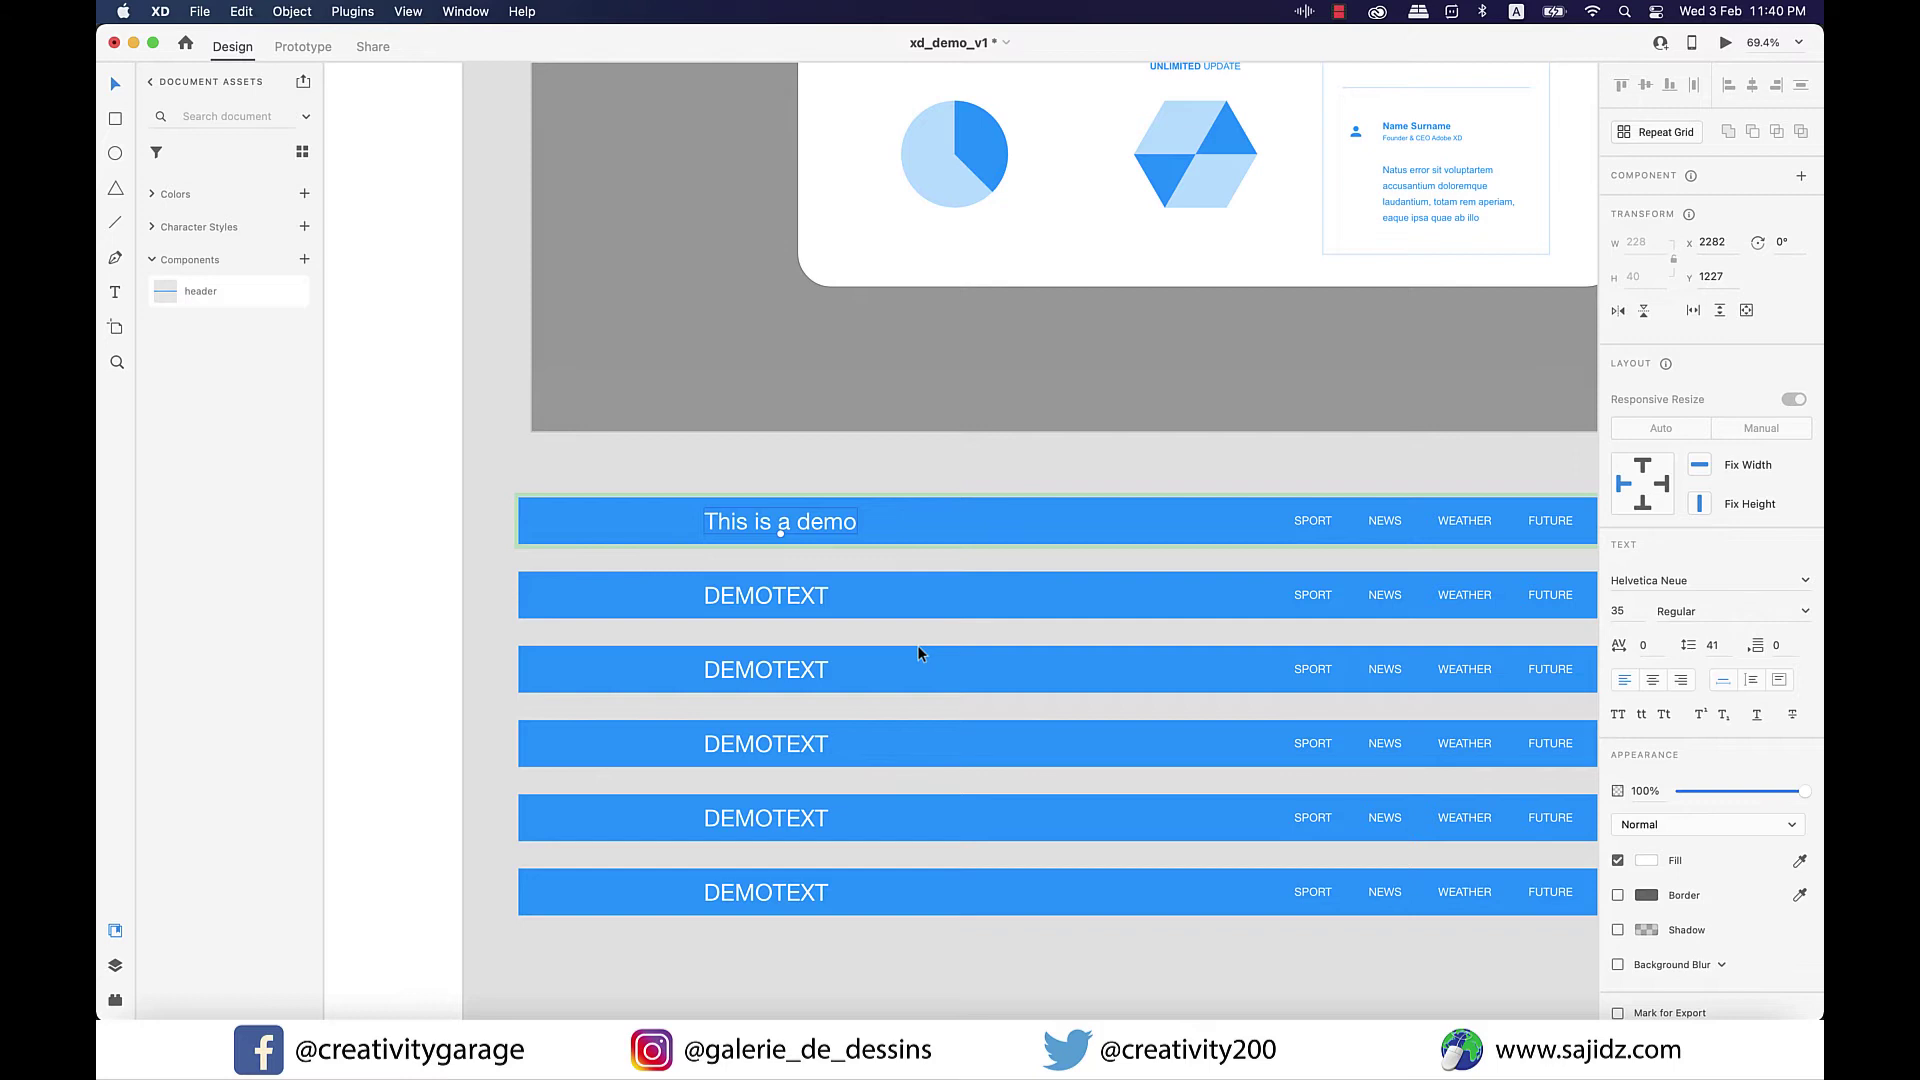
Fill the second header copy with near-black #281313 instead of blue
{"action": "left_click", "coordinate": [953, 605]}
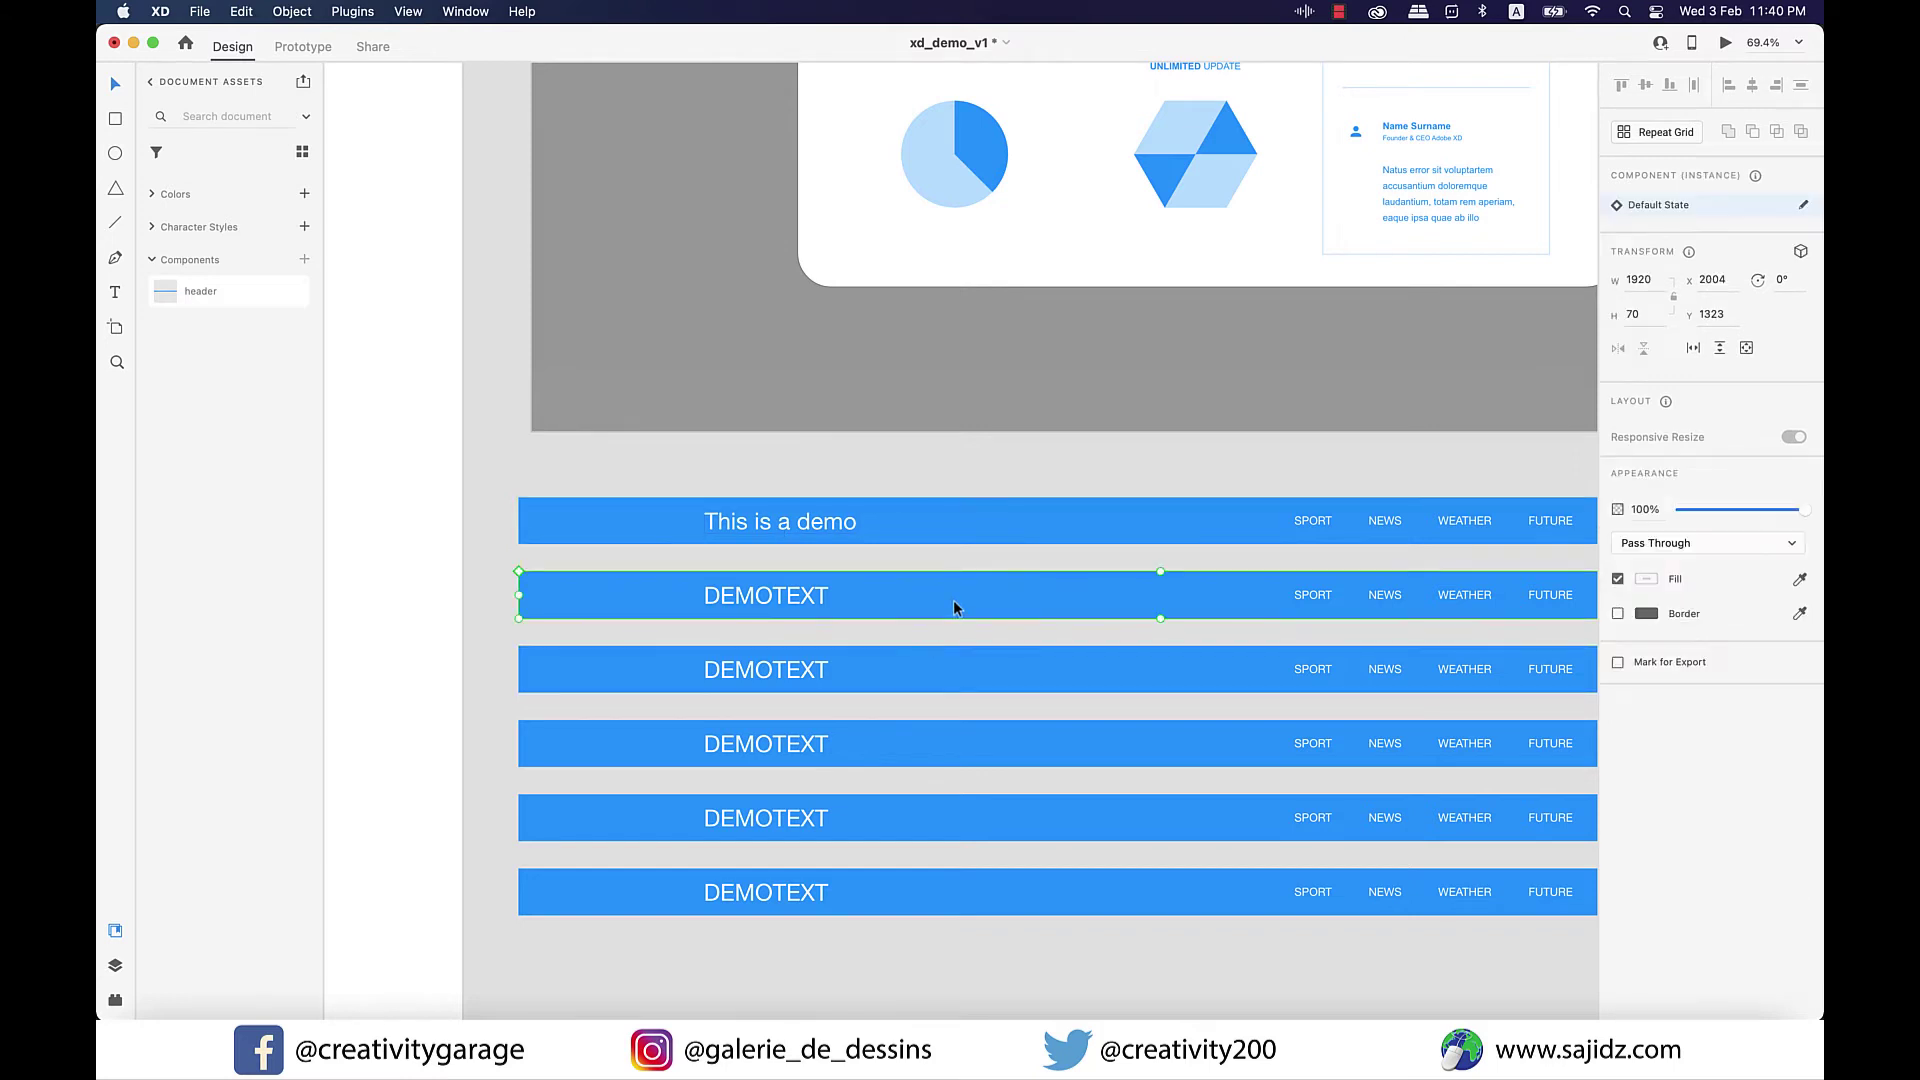
{"action": "left_click", "coordinate": [1643, 579]}
{"action": "left_click", "coordinate": [1488, 612]}
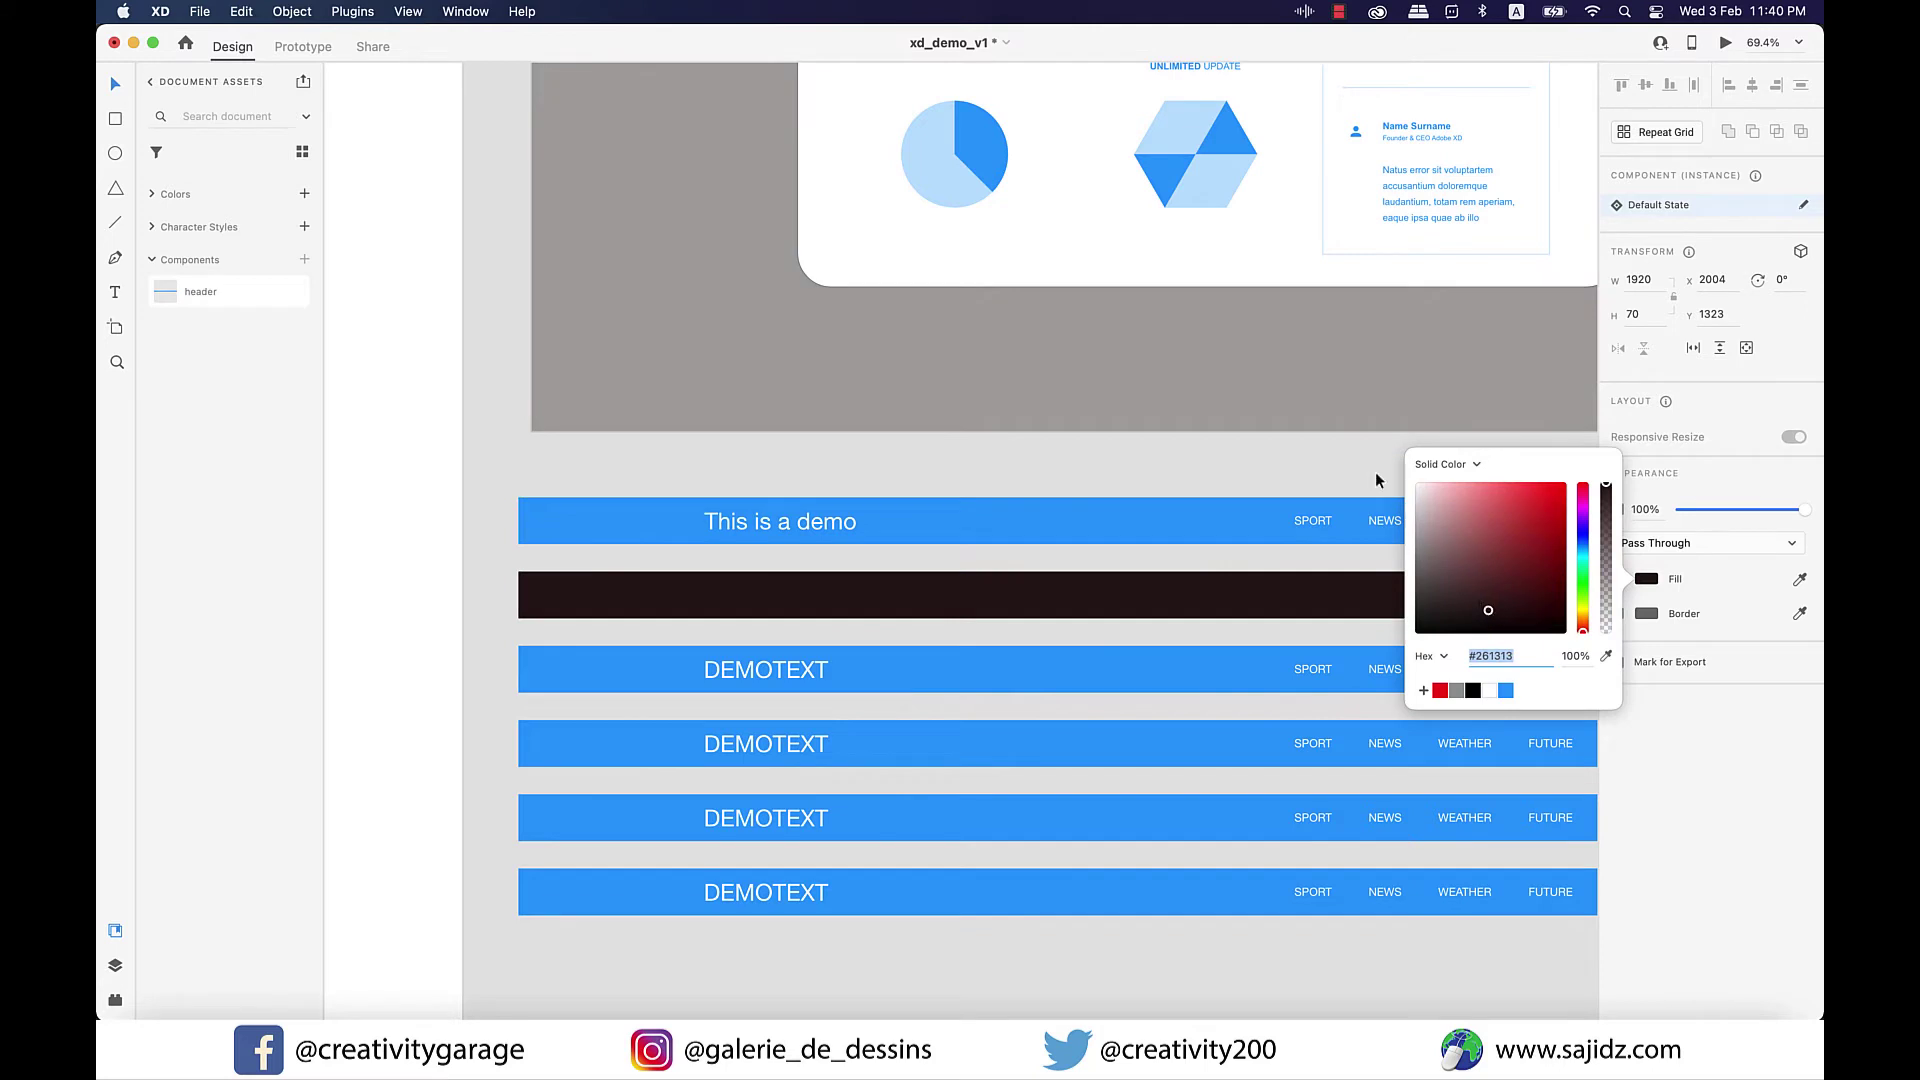
{"action": "left_click", "coordinate": [1290, 374]}
{"action": "left_click", "coordinate": [1239, 481]}
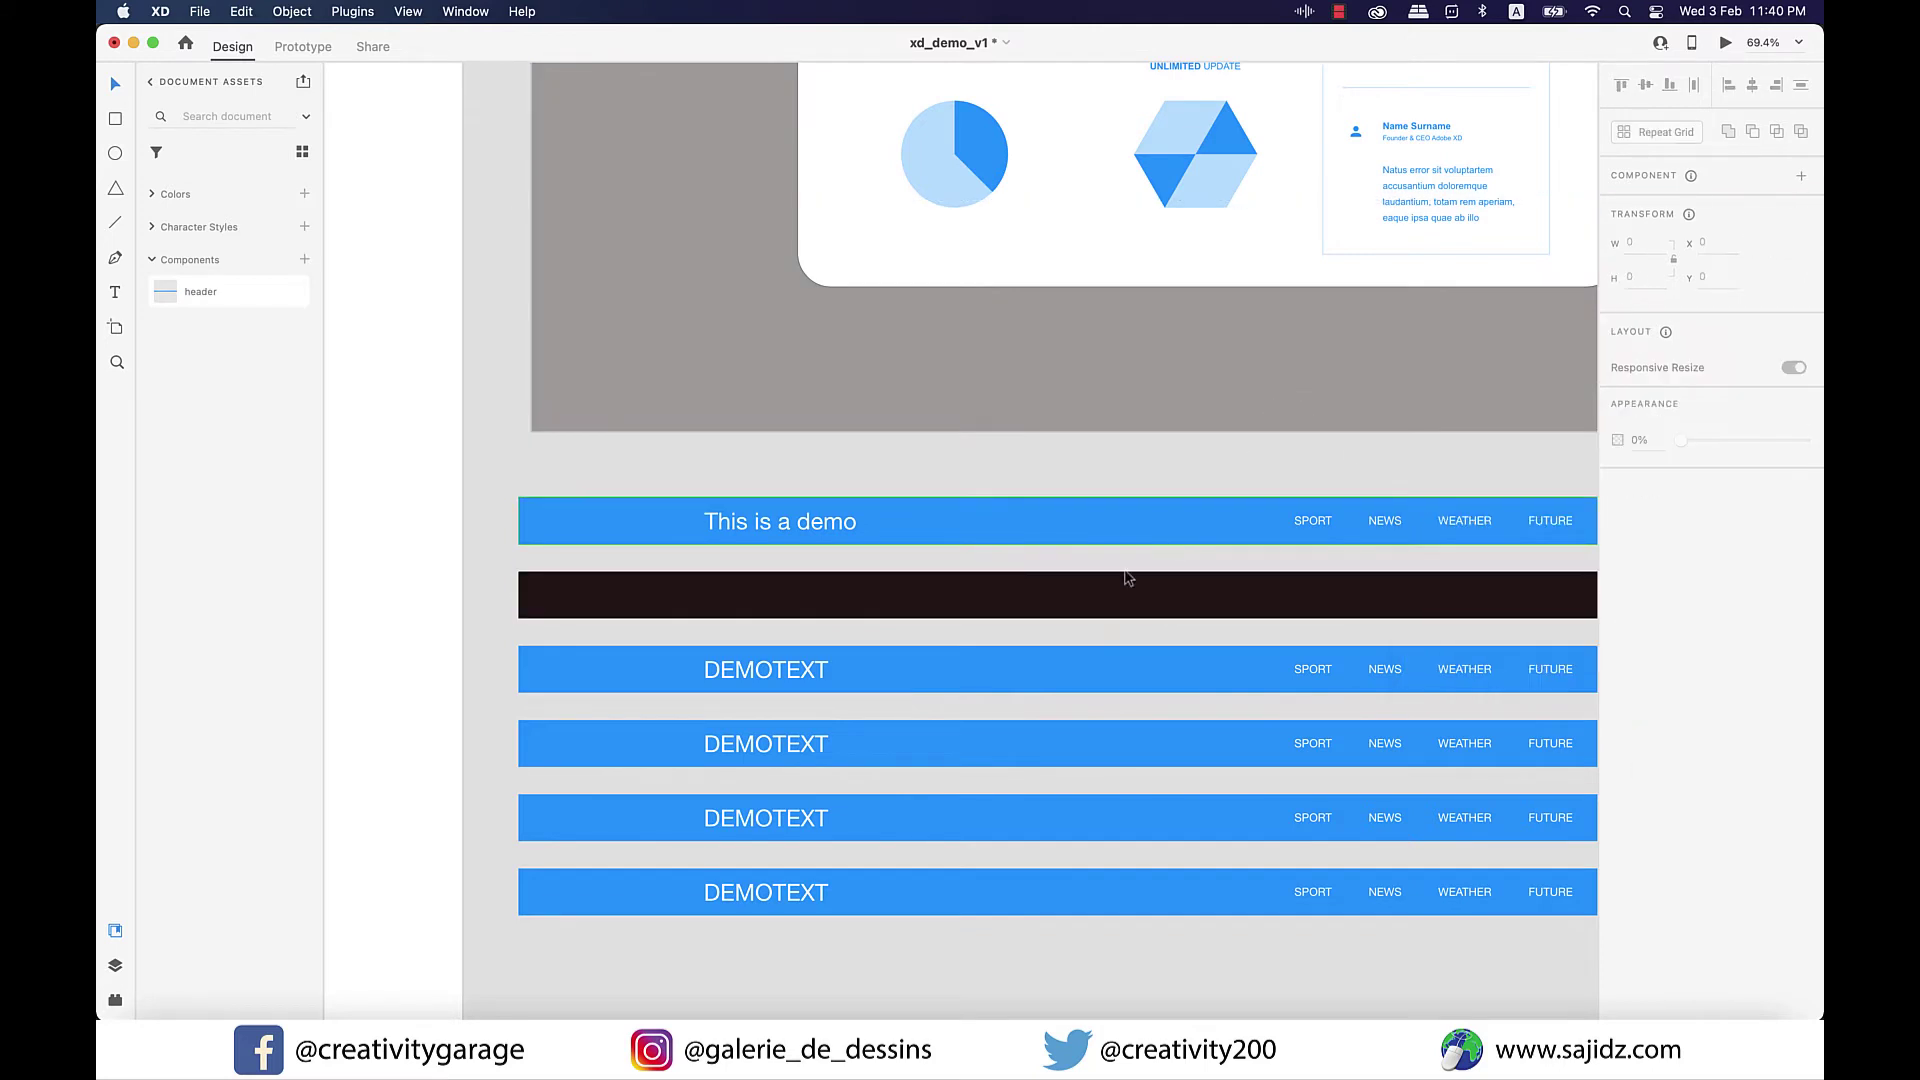
{"action": "scroll", "coordinate": [813, 833], "scroll_direction": "down", "scroll_amount": 5}
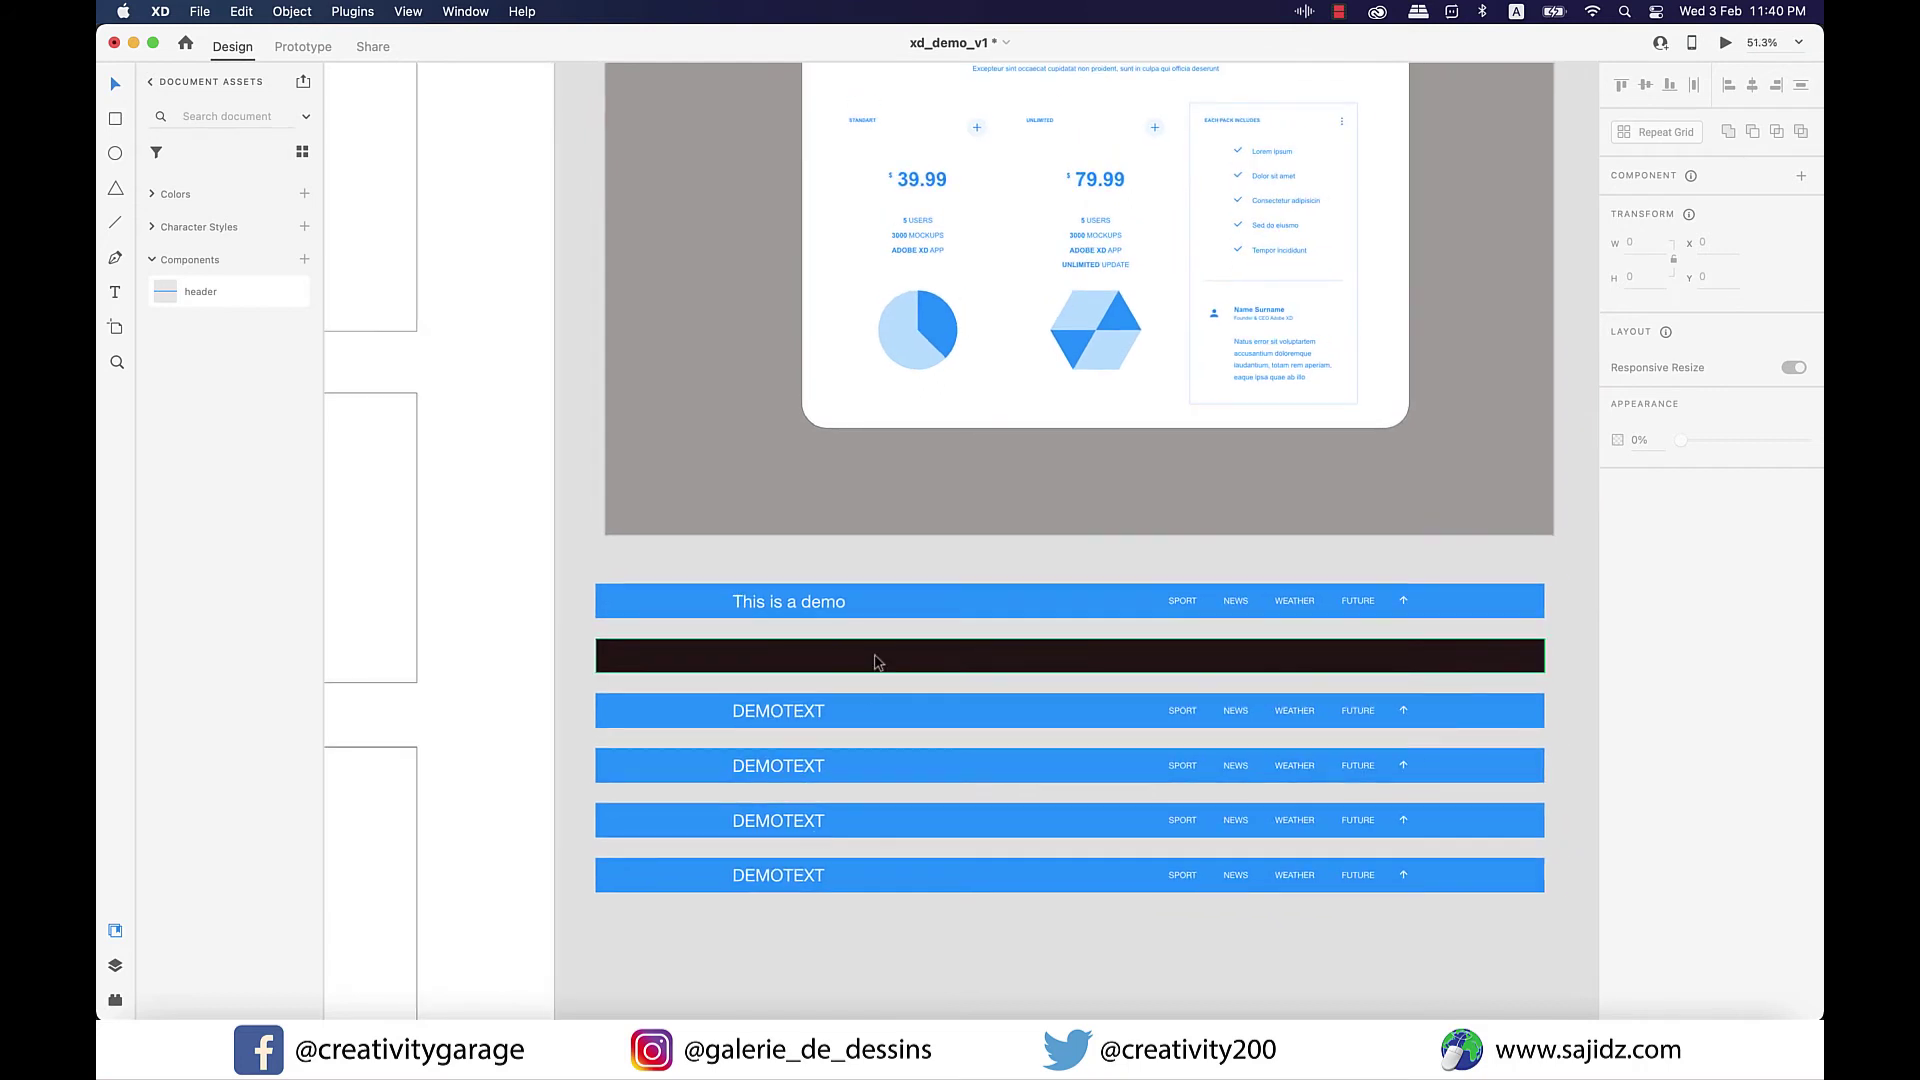
{"action": "scroll", "coordinate": [875, 662], "scroll_direction": "down", "scroll_amount": 4}
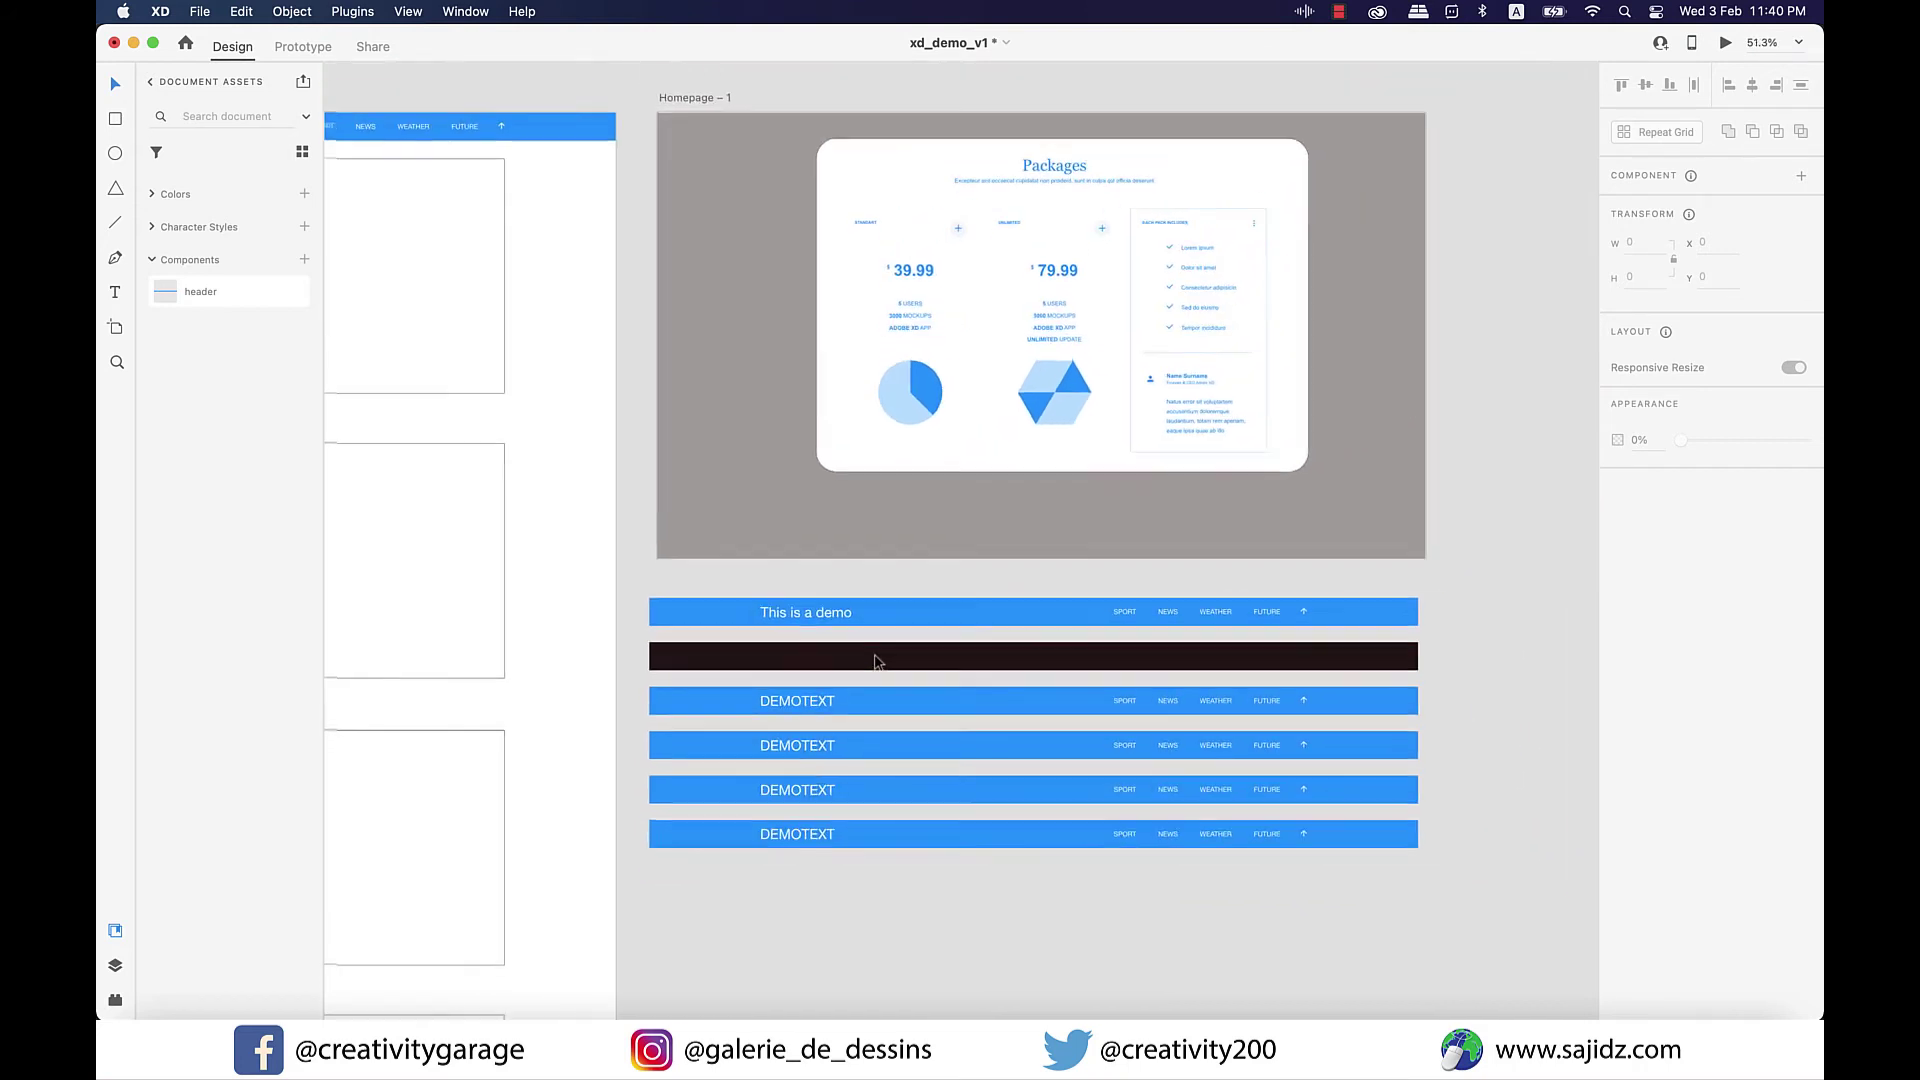
{"action": "scroll", "coordinate": [874, 661], "scroll_direction": "left", "scroll_amount": 3}
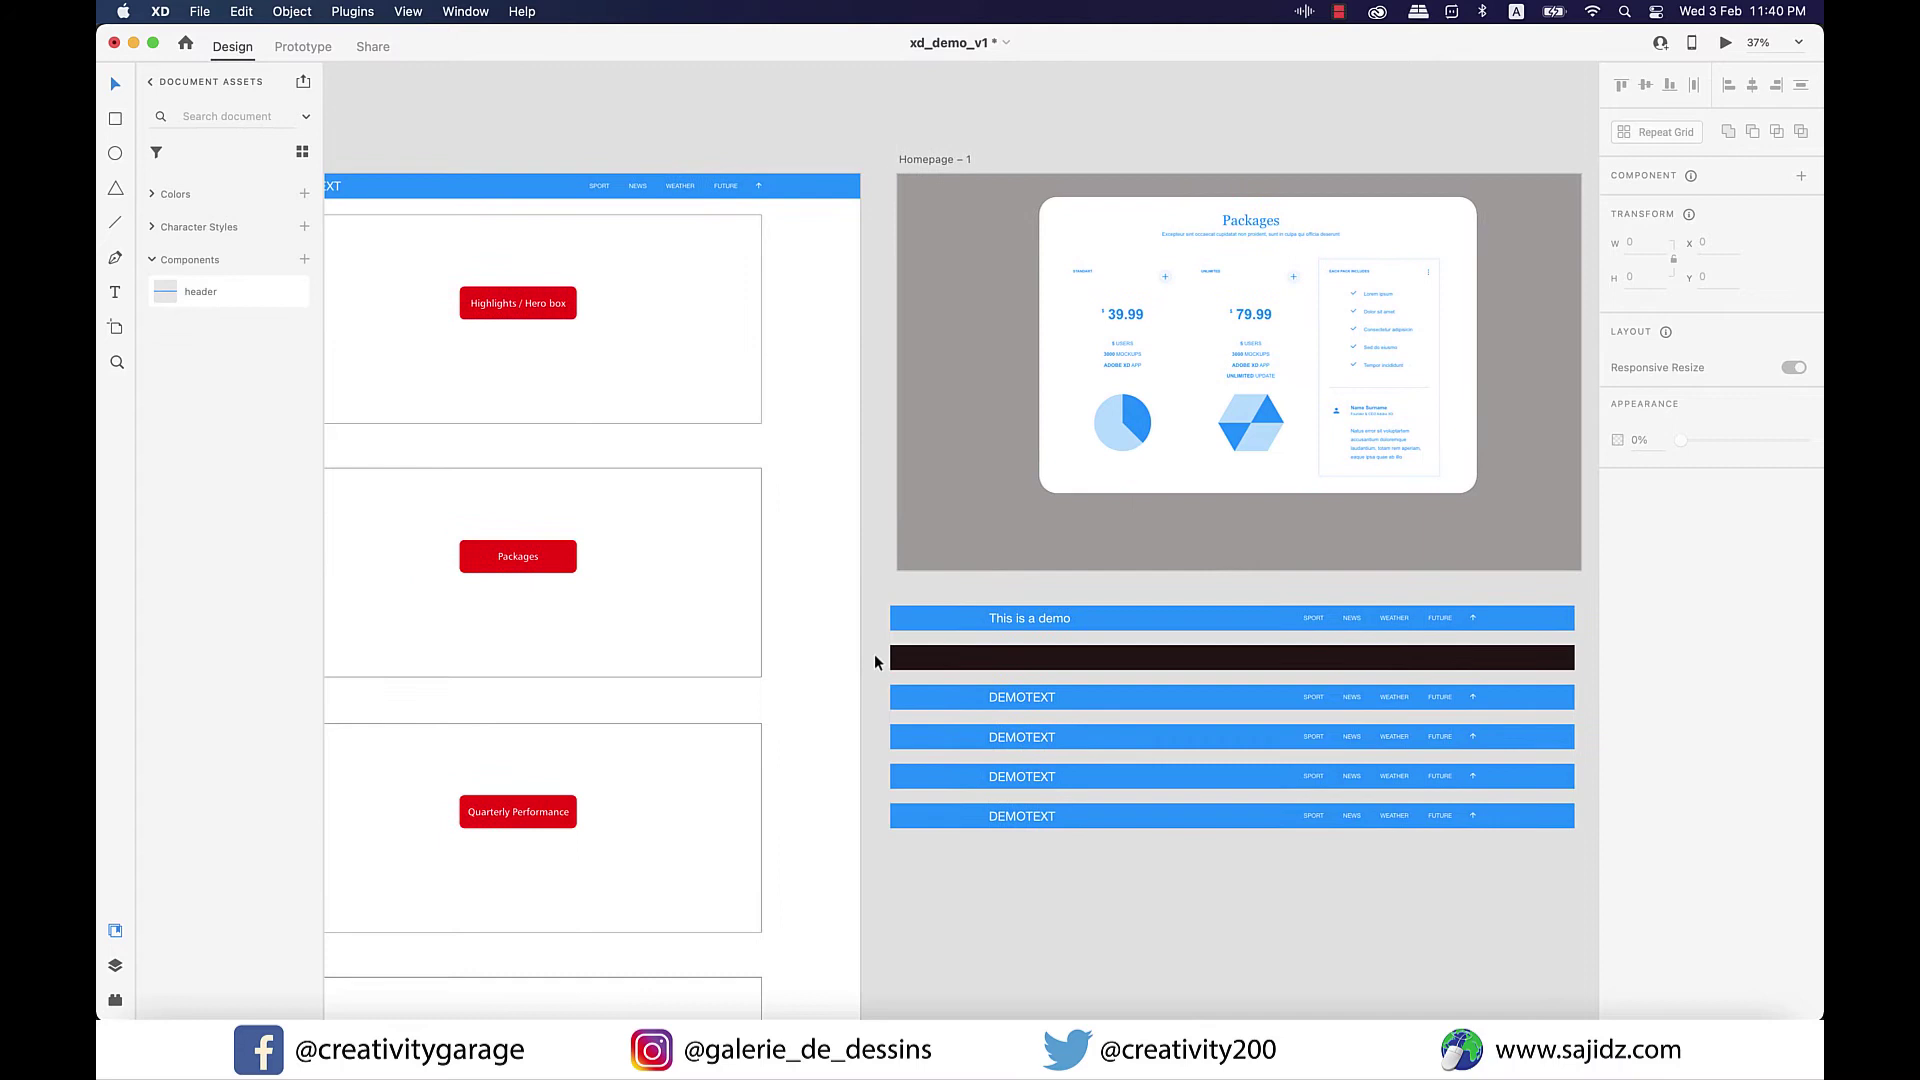
{"action": "scroll", "coordinate": [1242, 658], "scroll_direction": "left", "scroll_amount": 2}
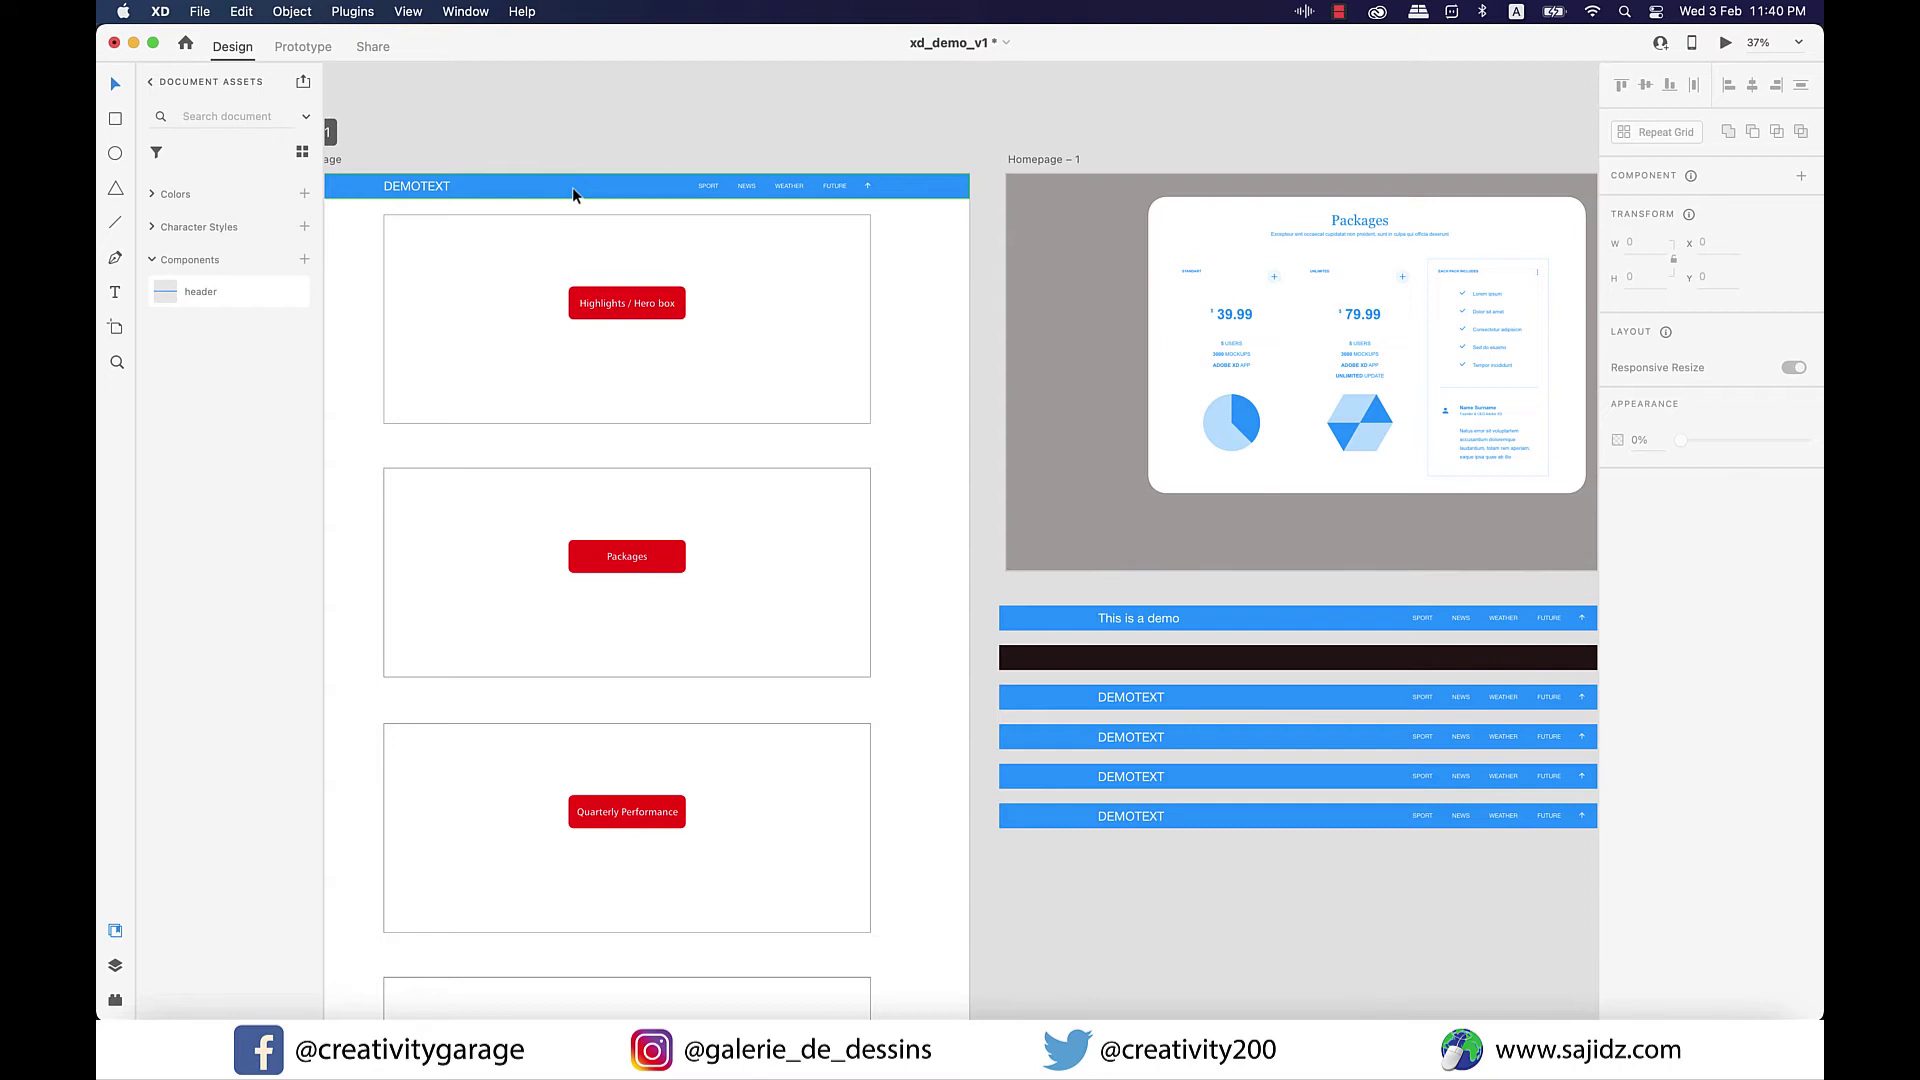
Set the main header component's fill to grey #95989A
{"action": "left_click", "coordinate": [543, 190]}
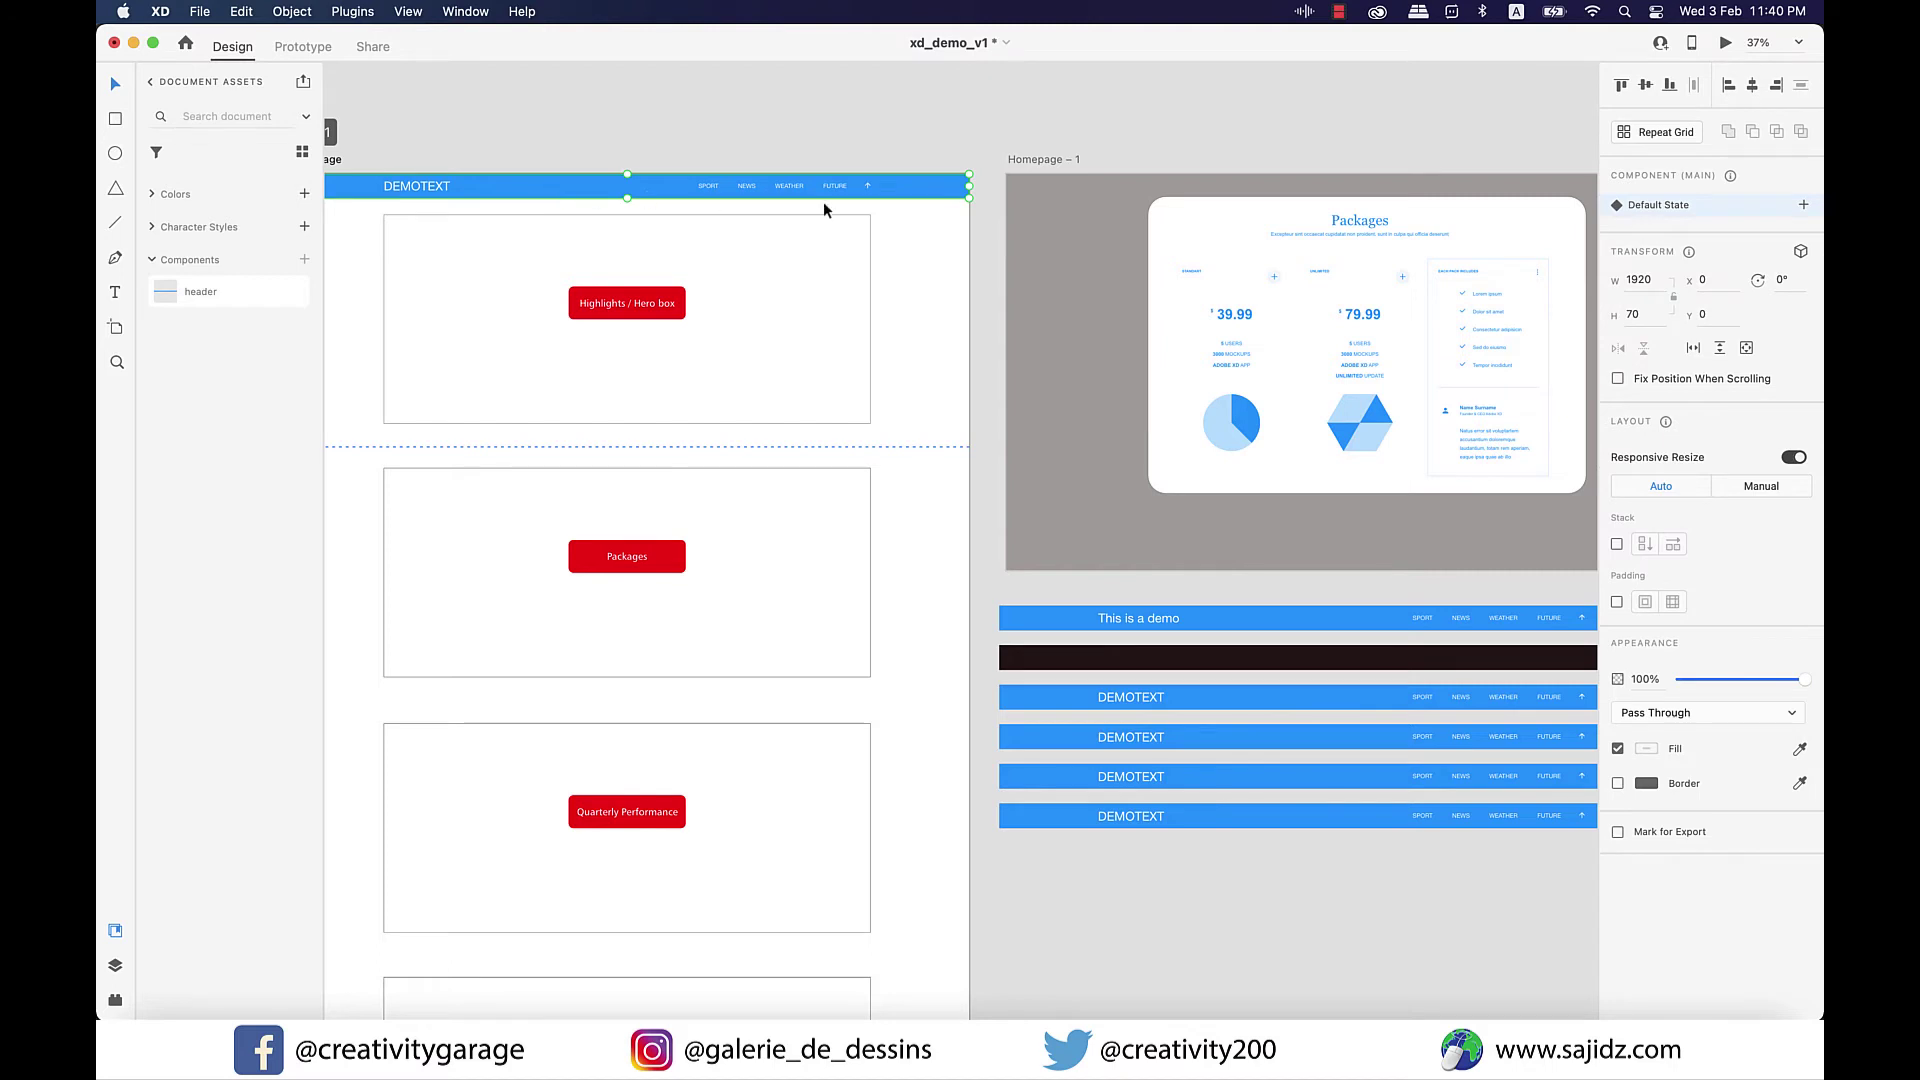
{"action": "scroll", "coordinate": [823, 203], "scroll_direction": "right", "scroll_amount": 3}
{"action": "left_click", "coordinate": [1647, 750]}
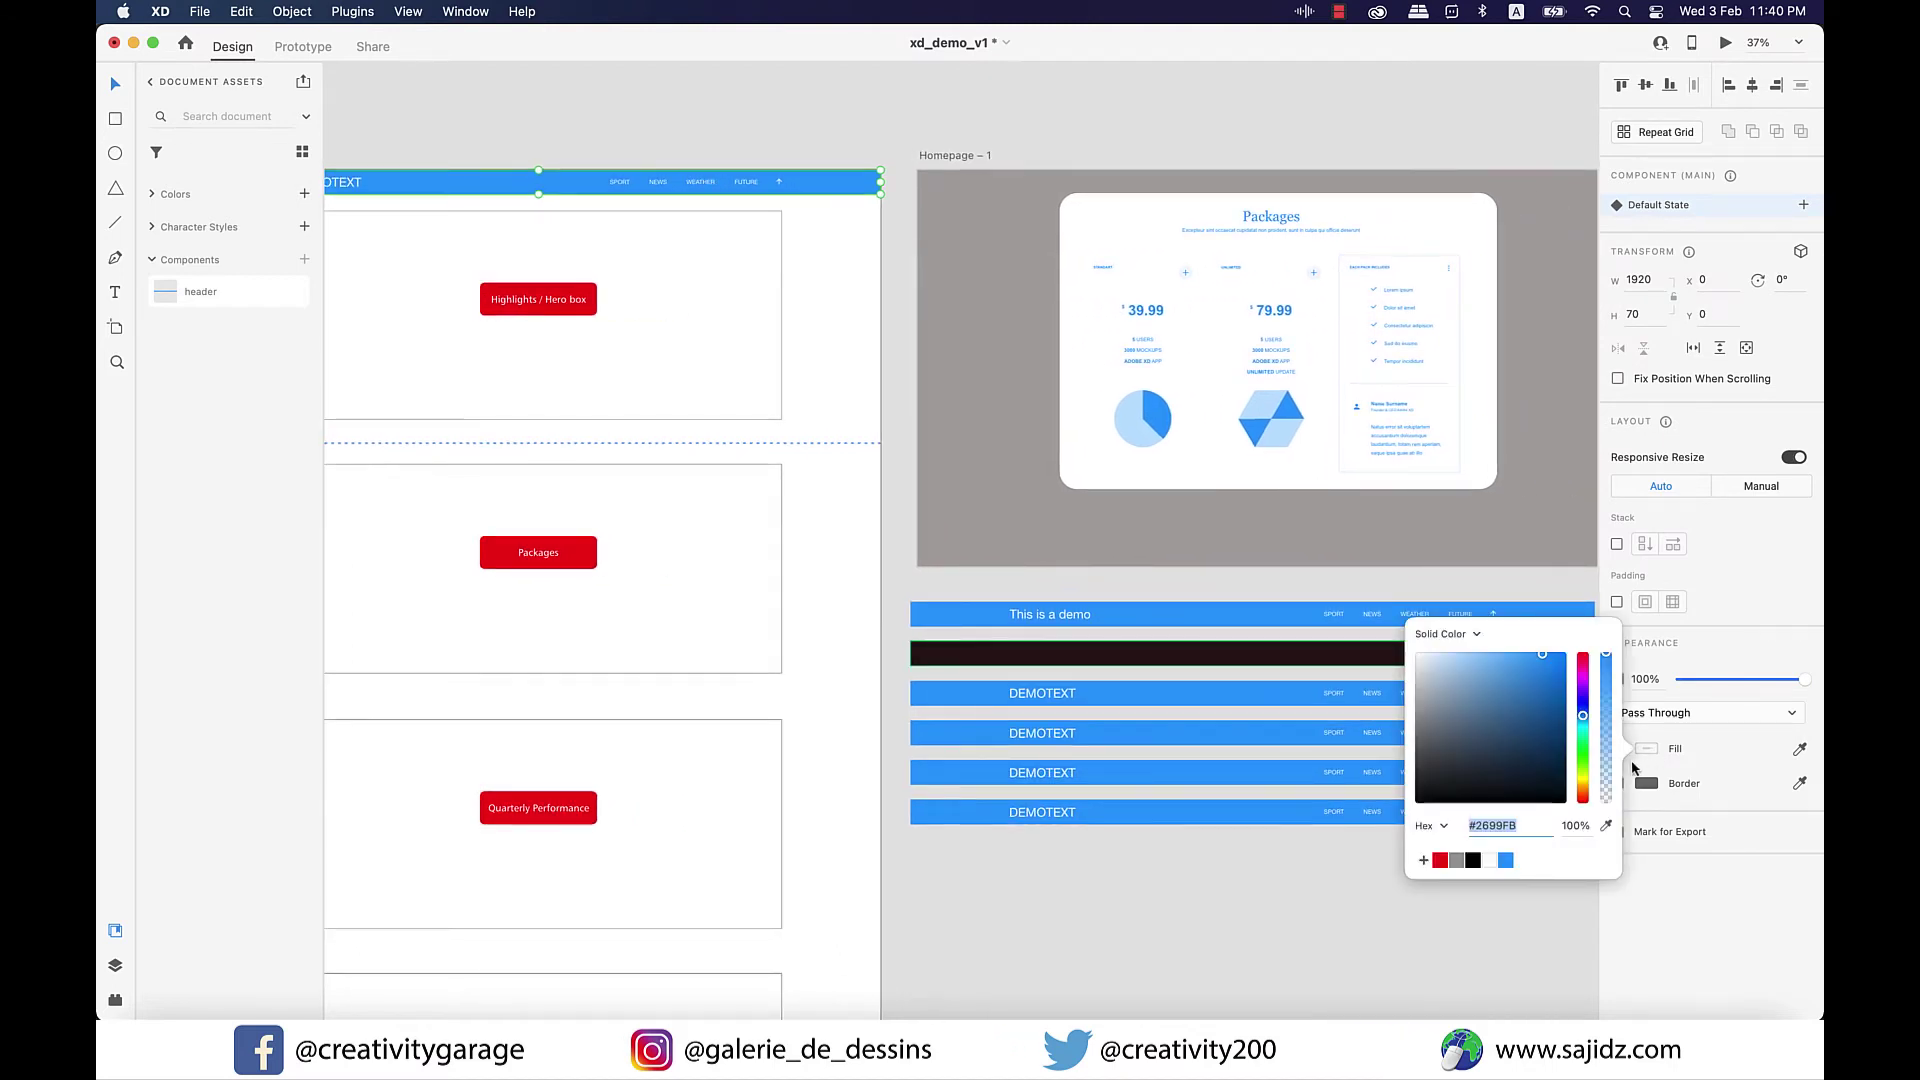
{"action": "left_click", "coordinate": [1457, 861]}
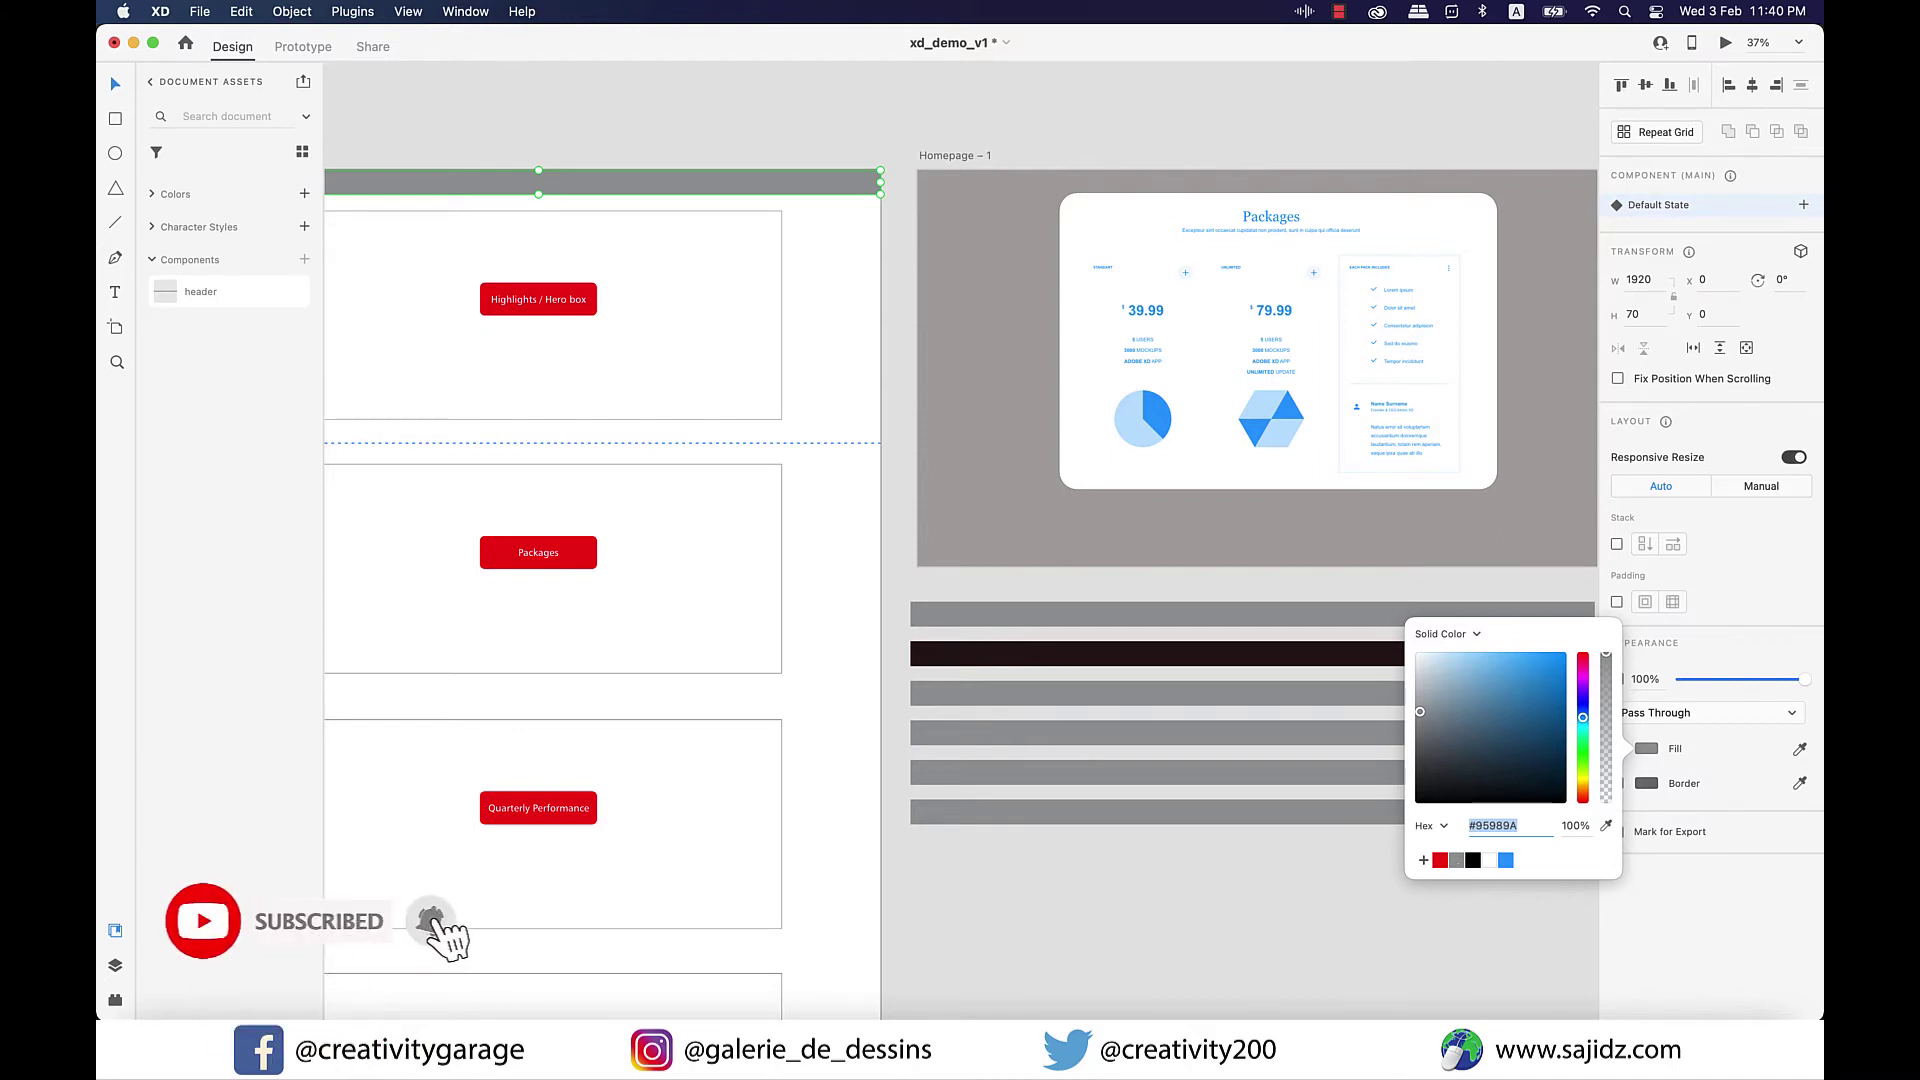
{"action": "left_click", "coordinate": [1397, 895]}
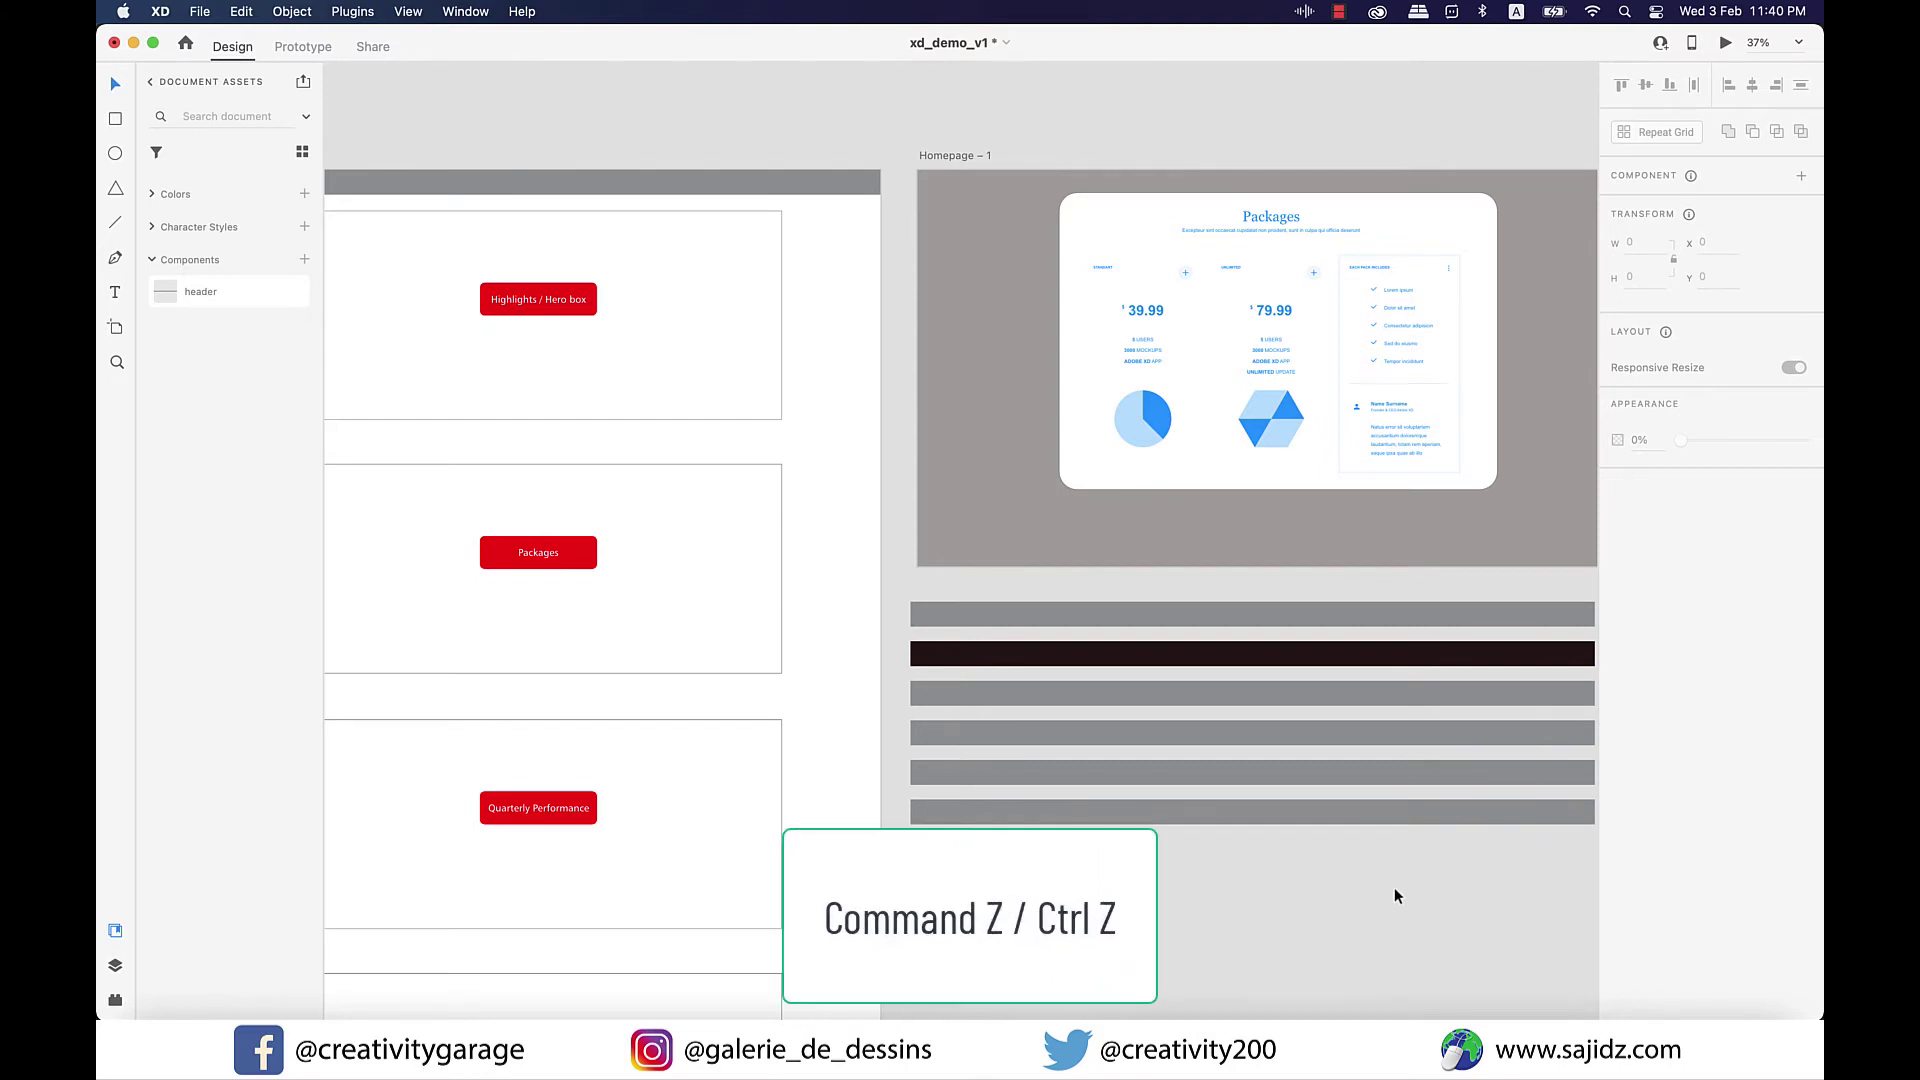
Undo the grey fill, then rename the main header's FUTURE link to TEST
{"action": "key", "text": "super+z"}
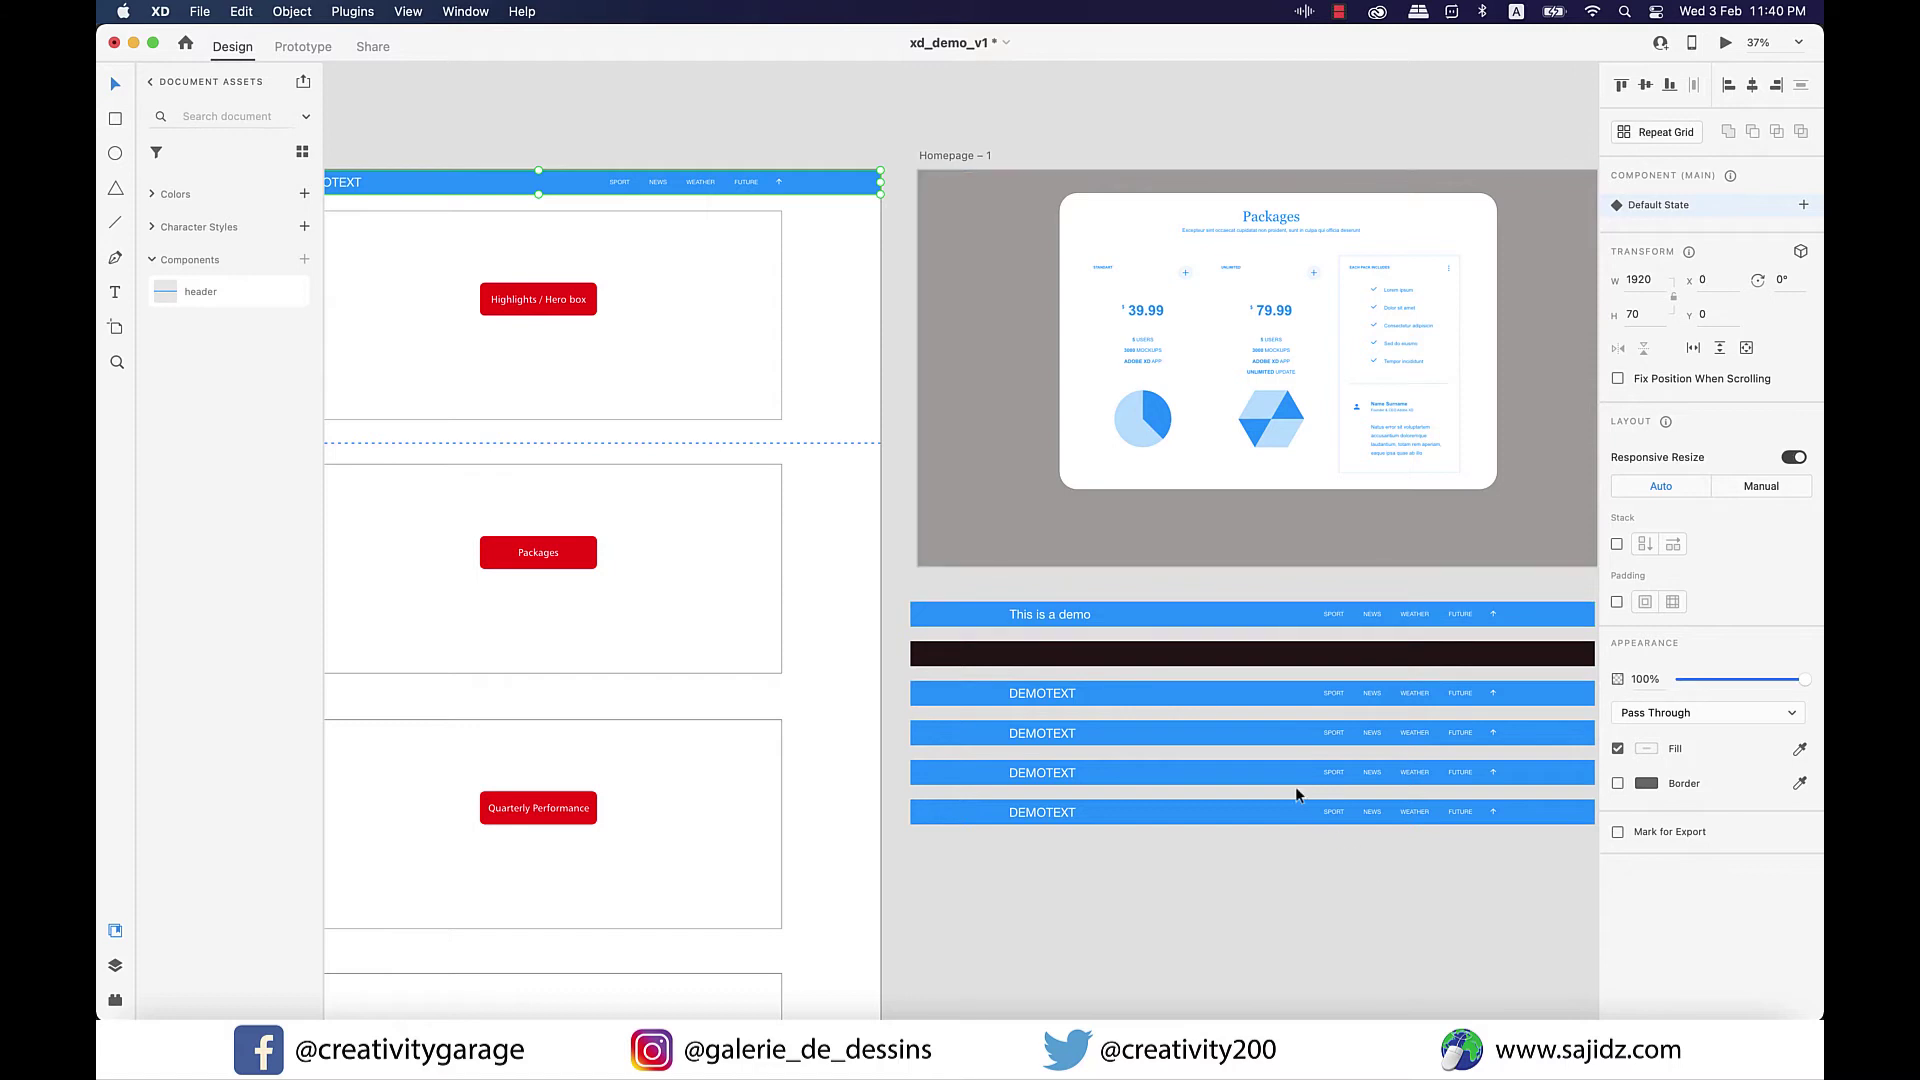
{"action": "scroll", "coordinate": [751, 188], "scroll_direction": "up", "scroll_amount": 5}
{"action": "double_click", "coordinate": [737, 177]}
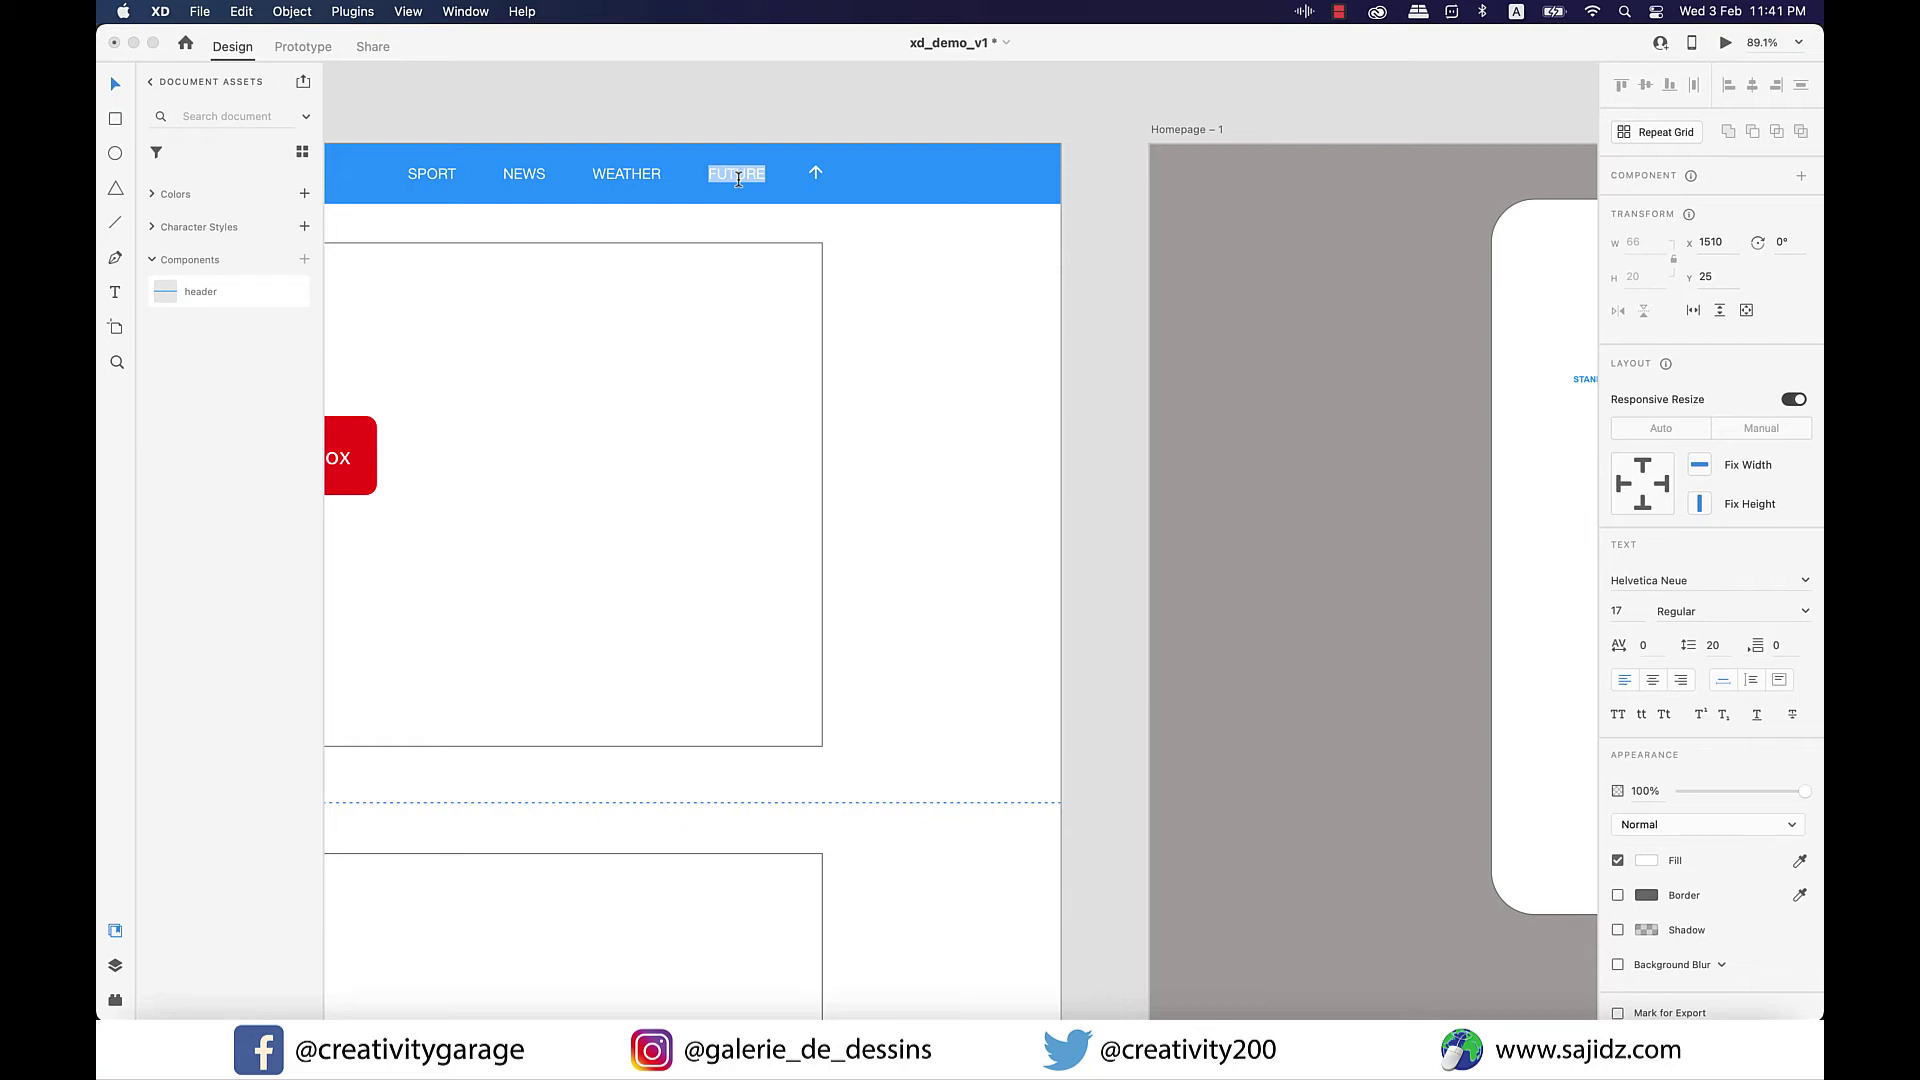
{"action": "type", "text": "TEST"}
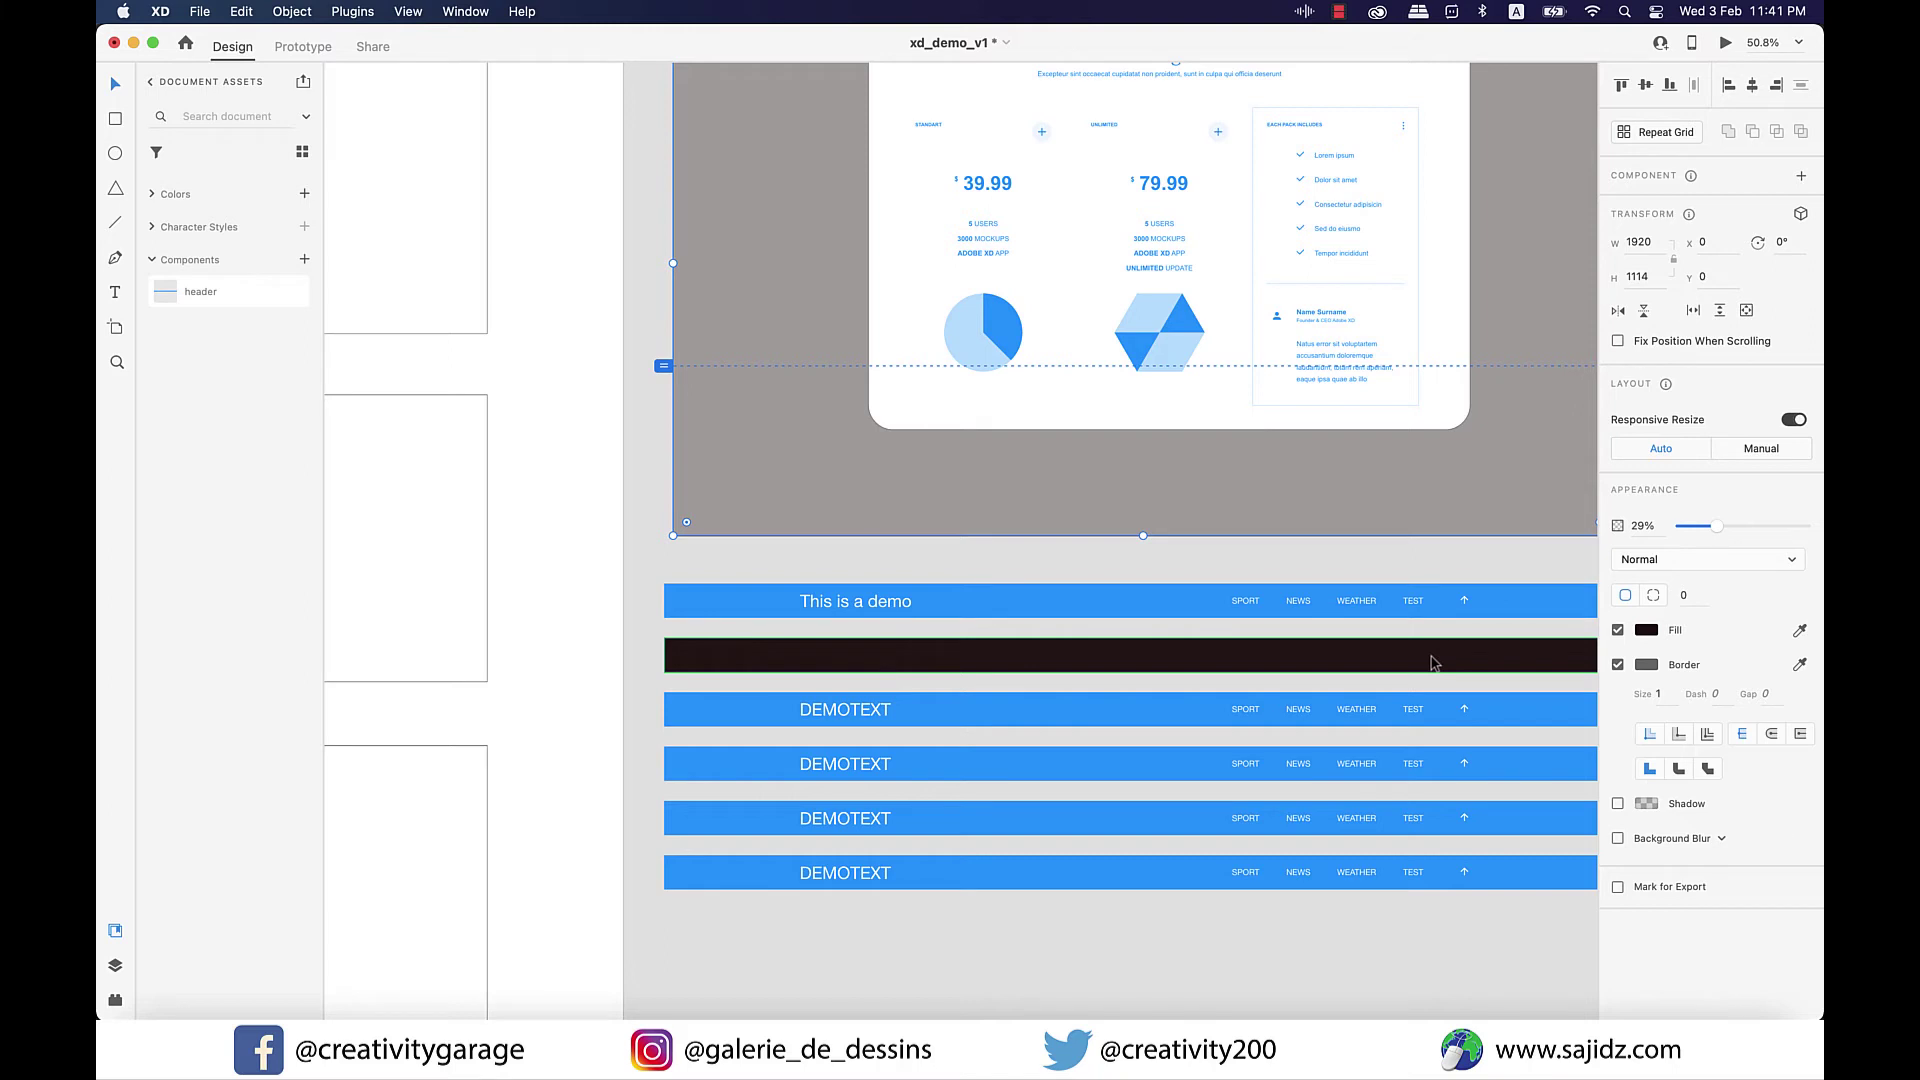
Change the third header copy's title to 'Highlights'
{"action": "double_click", "coordinate": [1050, 716]}
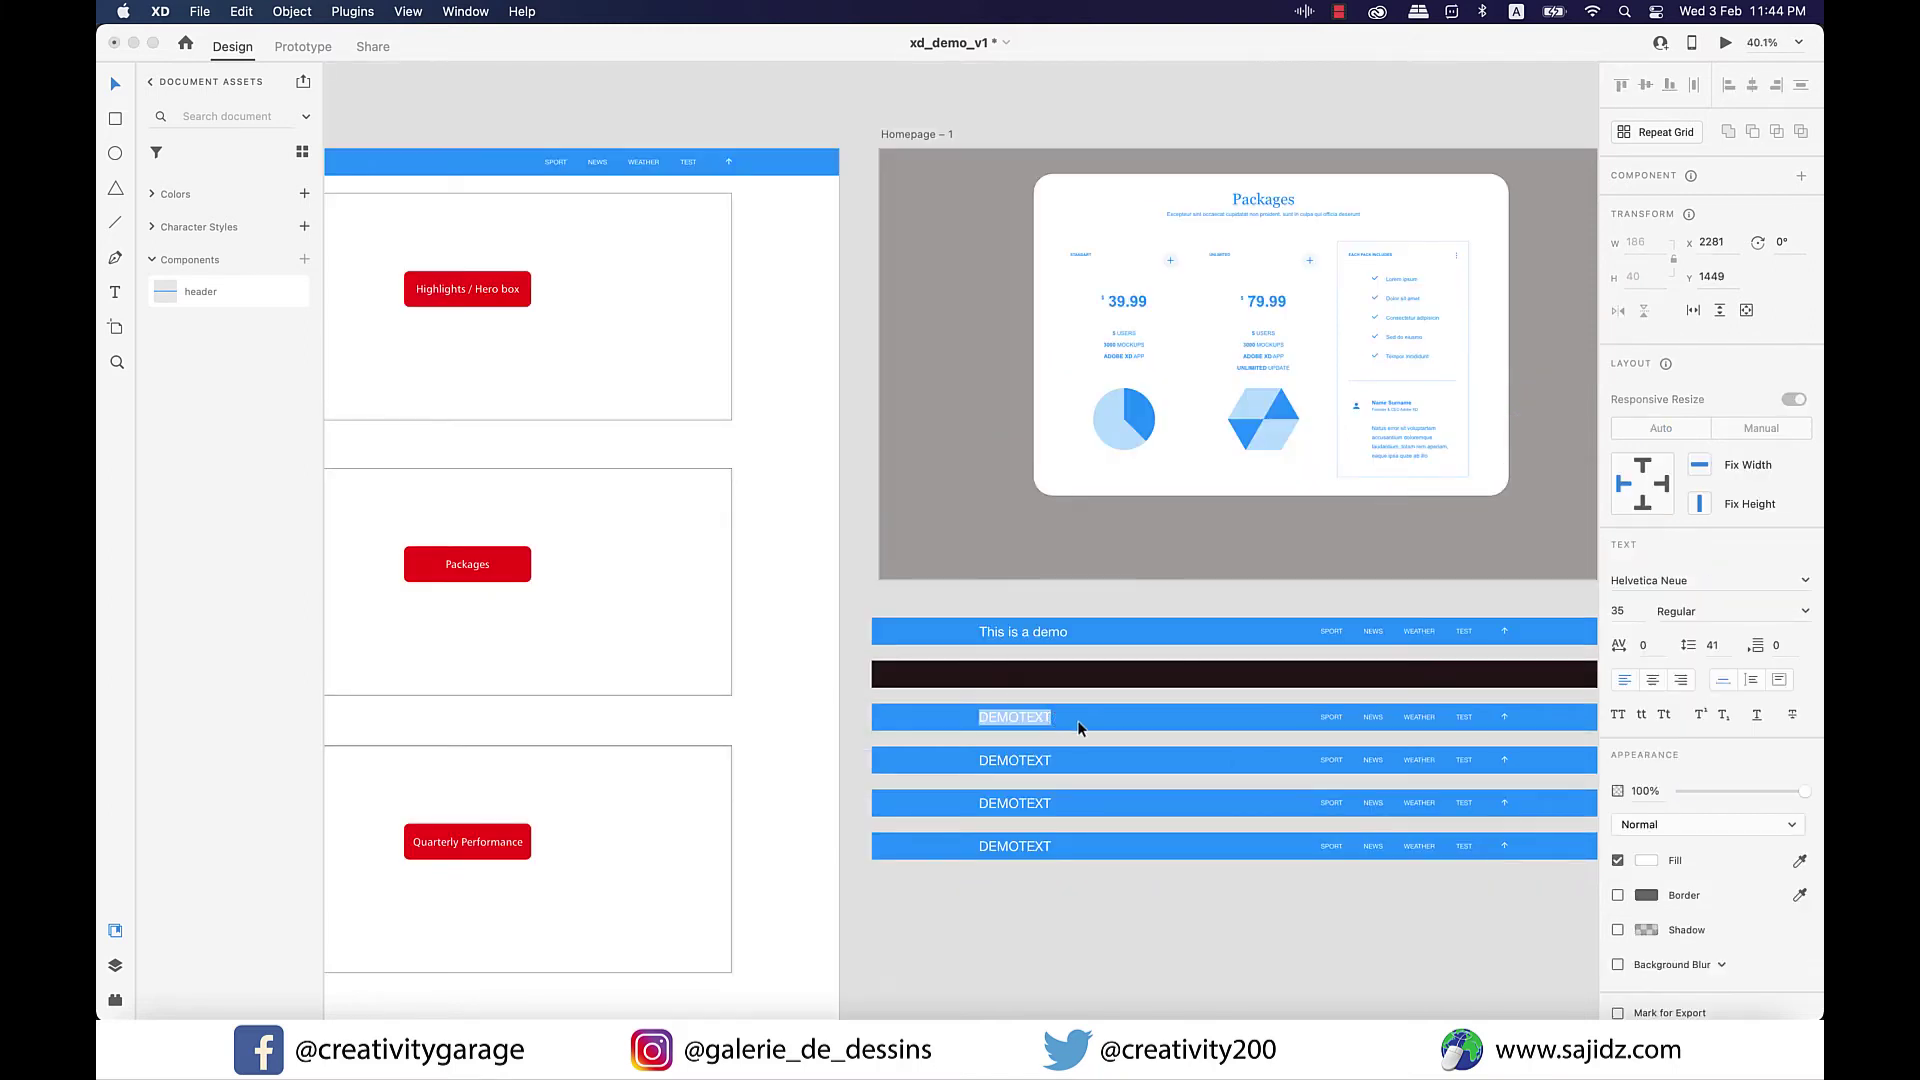
{"action": "type", "text": "h"}
{"action": "type", "text": "Highlights"}
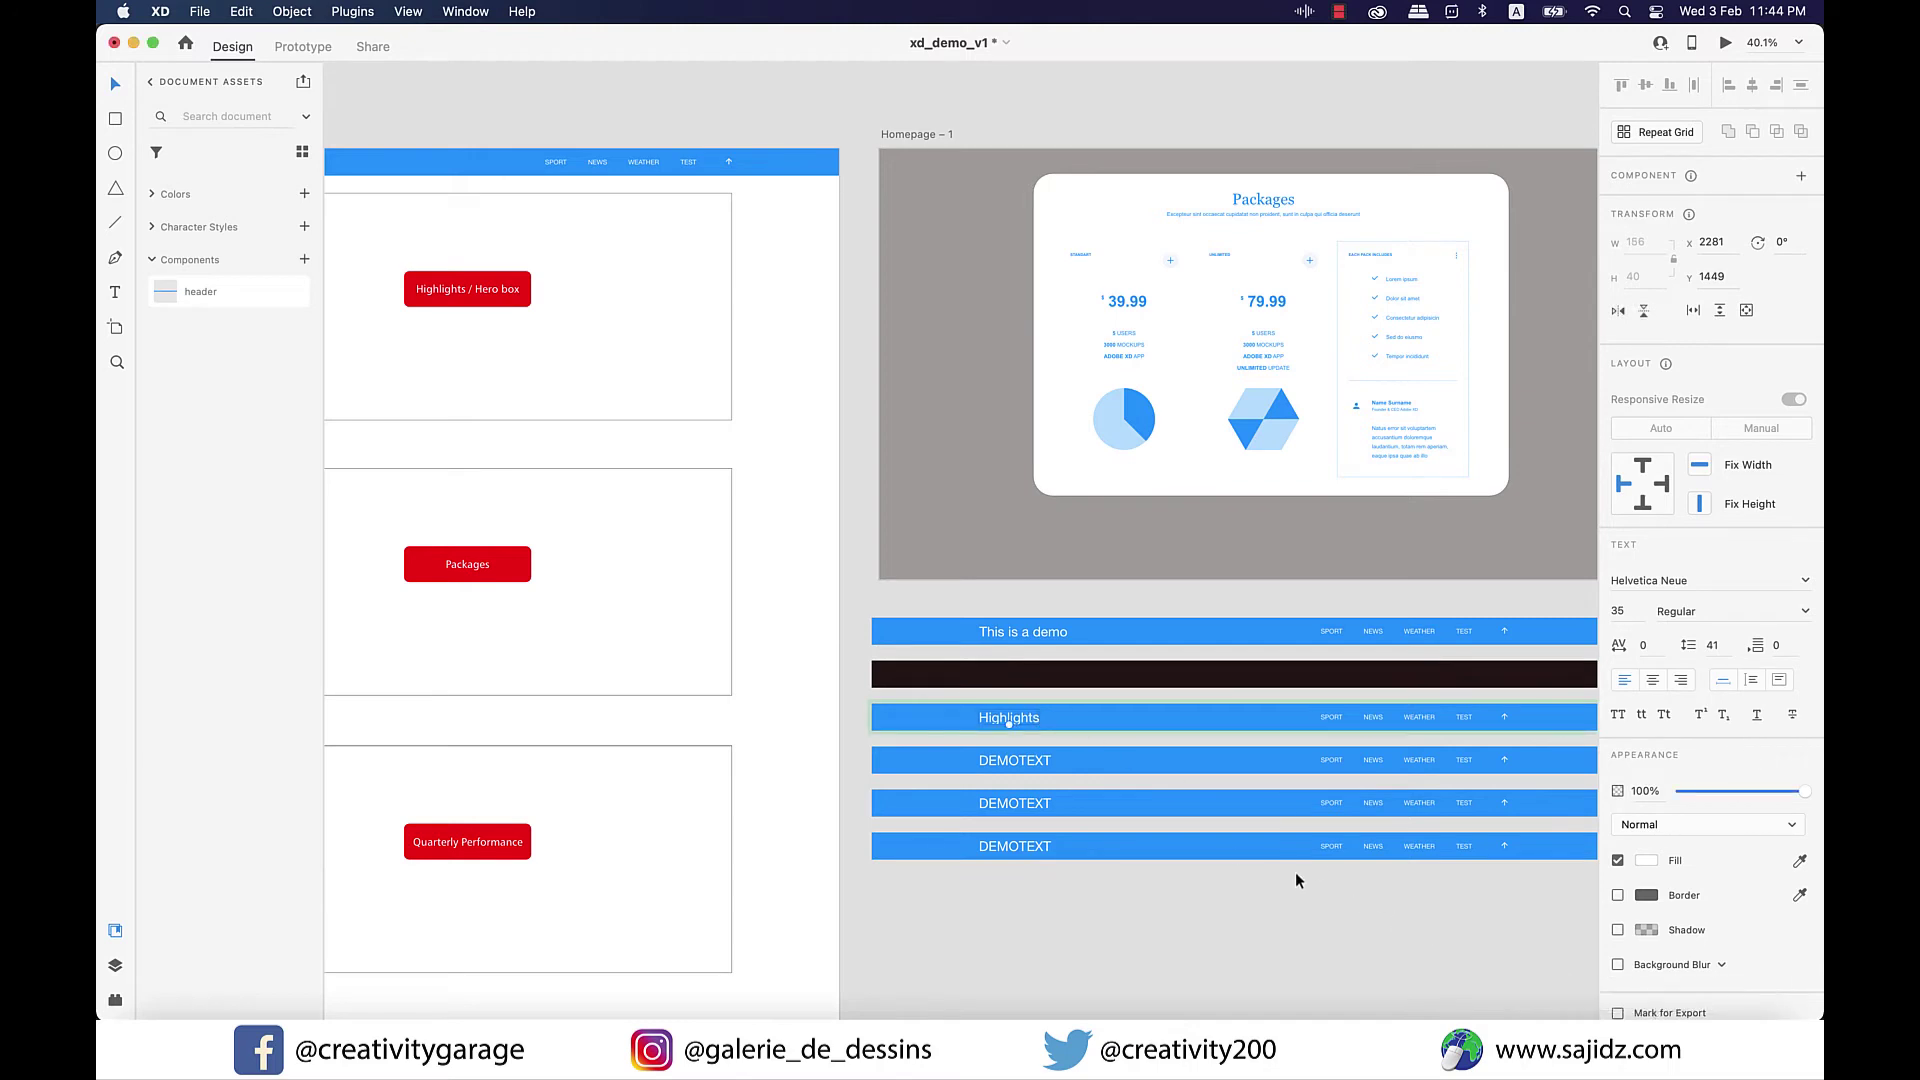
{"action": "left_click", "coordinate": [1040, 762]}
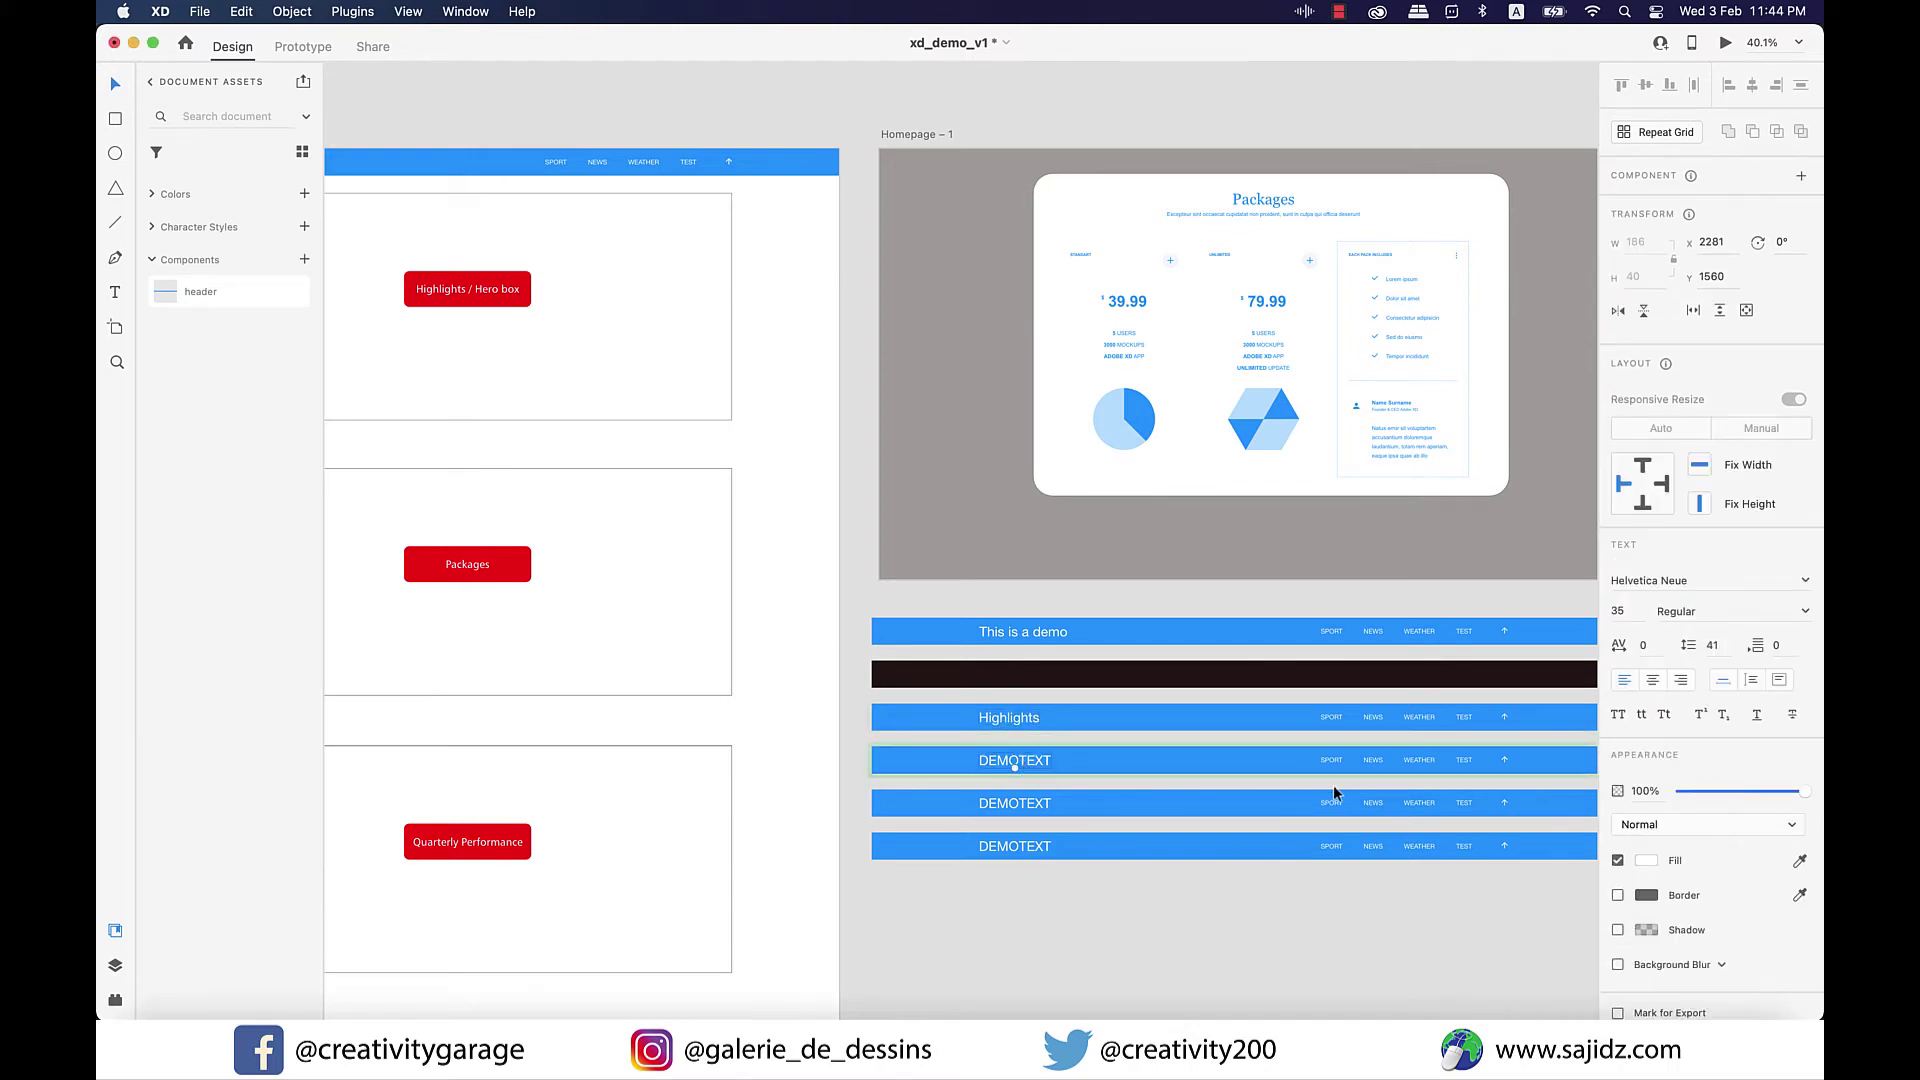
Round the left corners of the fourth header copy's bar
{"action": "scroll", "coordinate": [1296, 747], "scroll_direction": "right", "scroll_amount": 3}
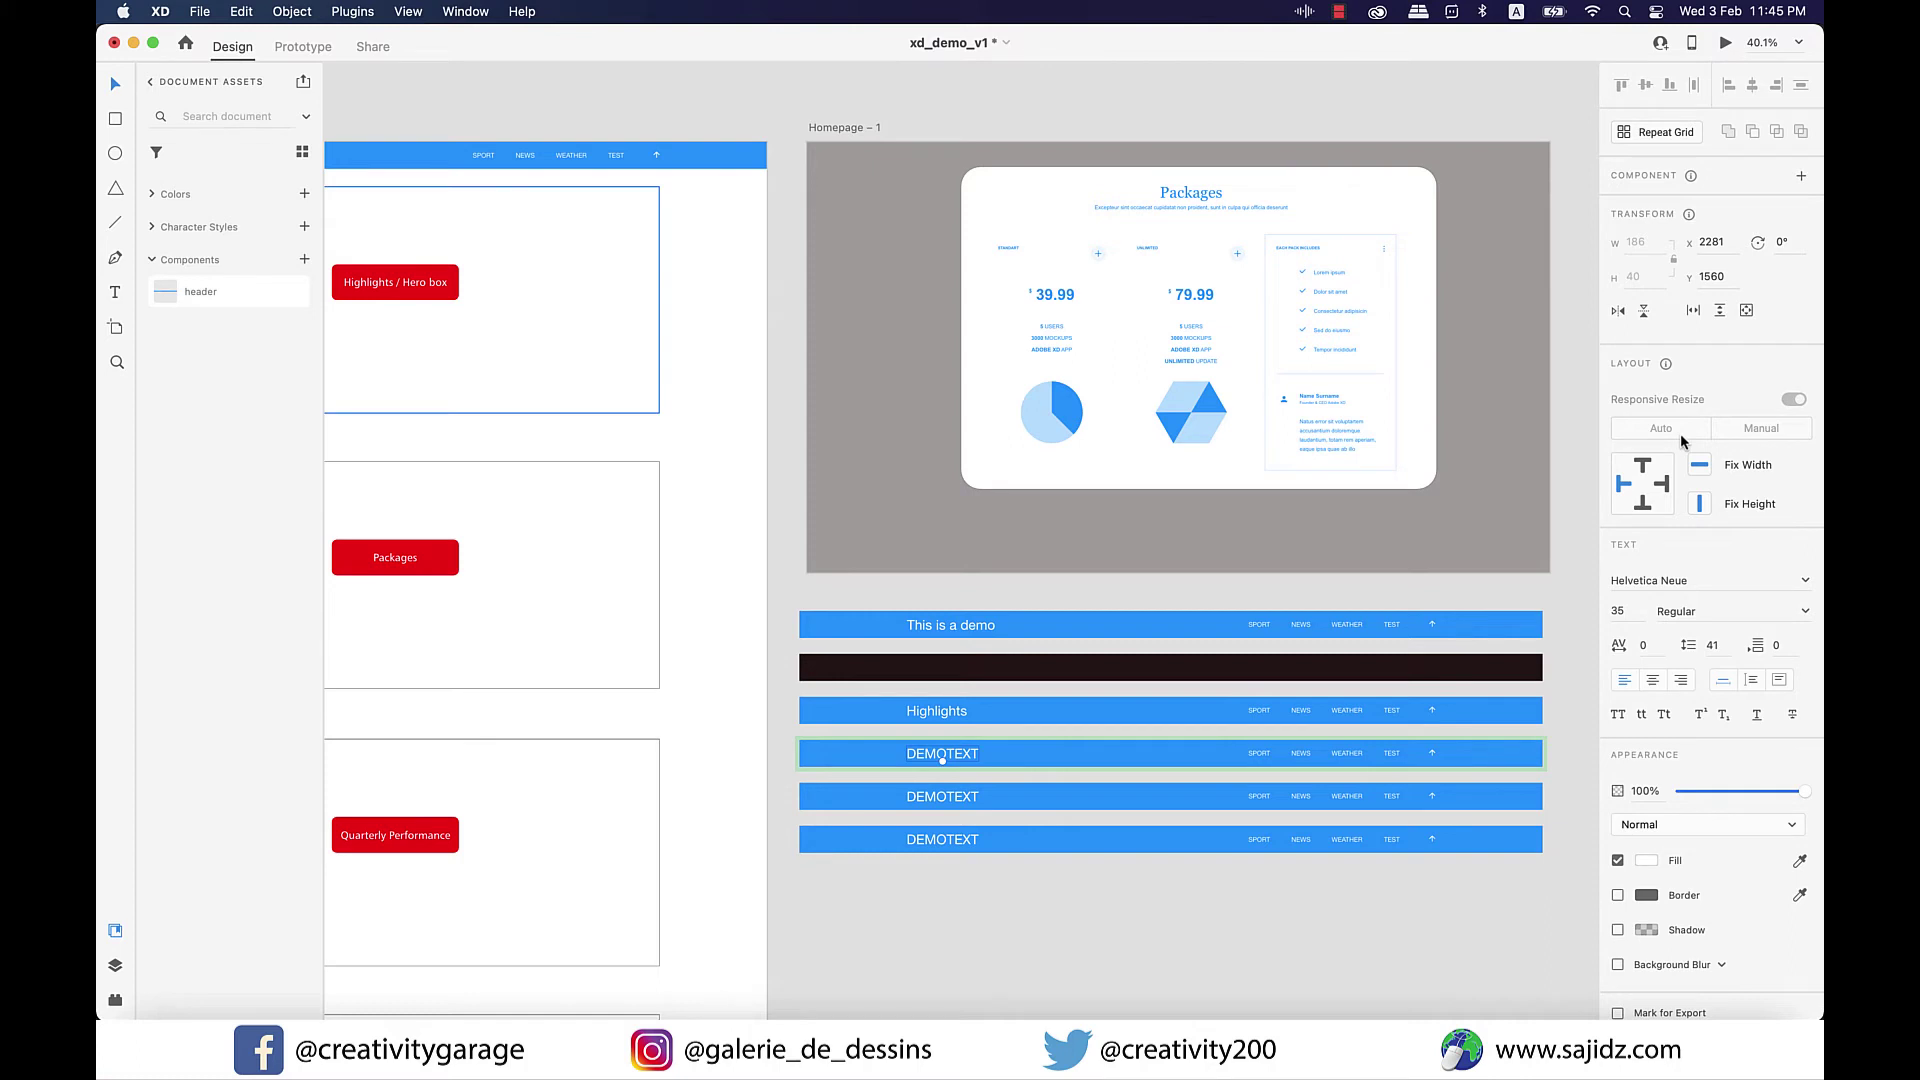
{"action": "scroll", "coordinate": [1384, 687], "scroll_direction": "up", "scroll_amount": 5}
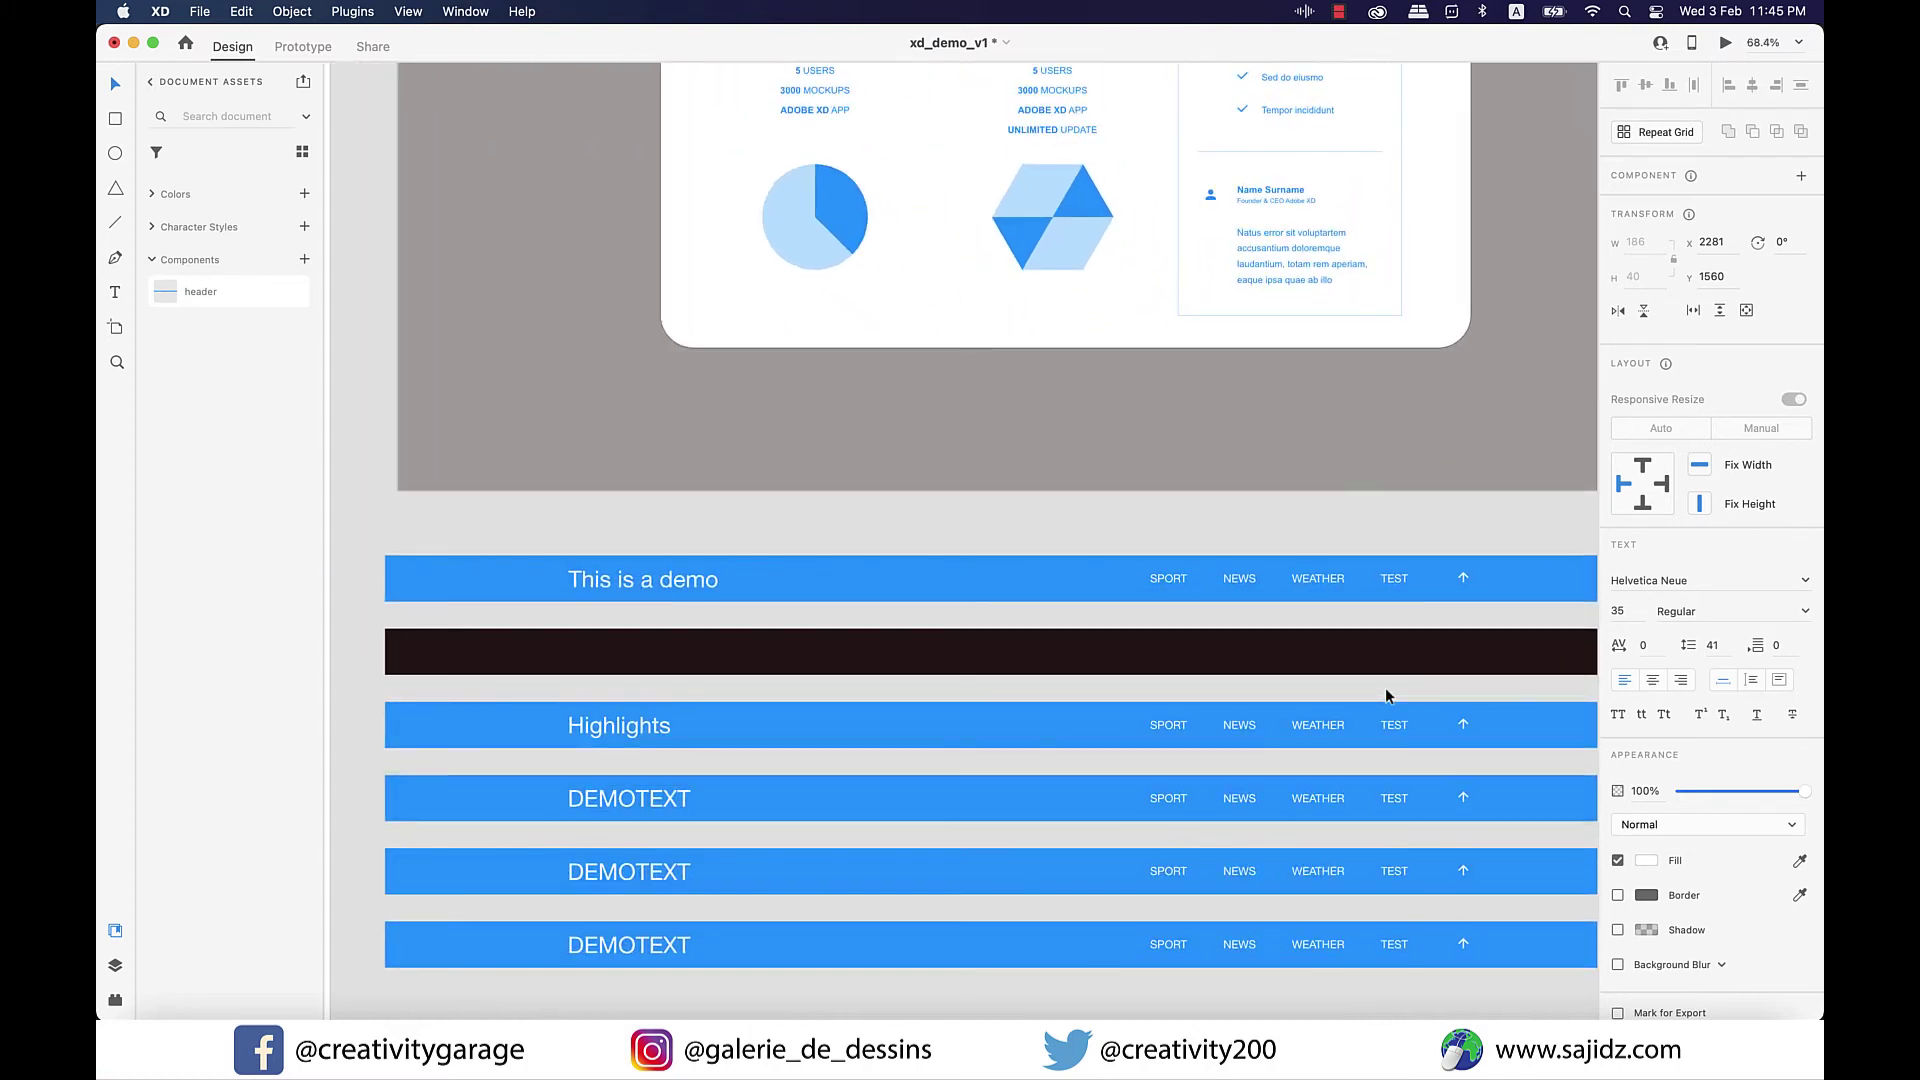
{"action": "left_click", "coordinate": [401, 795]}
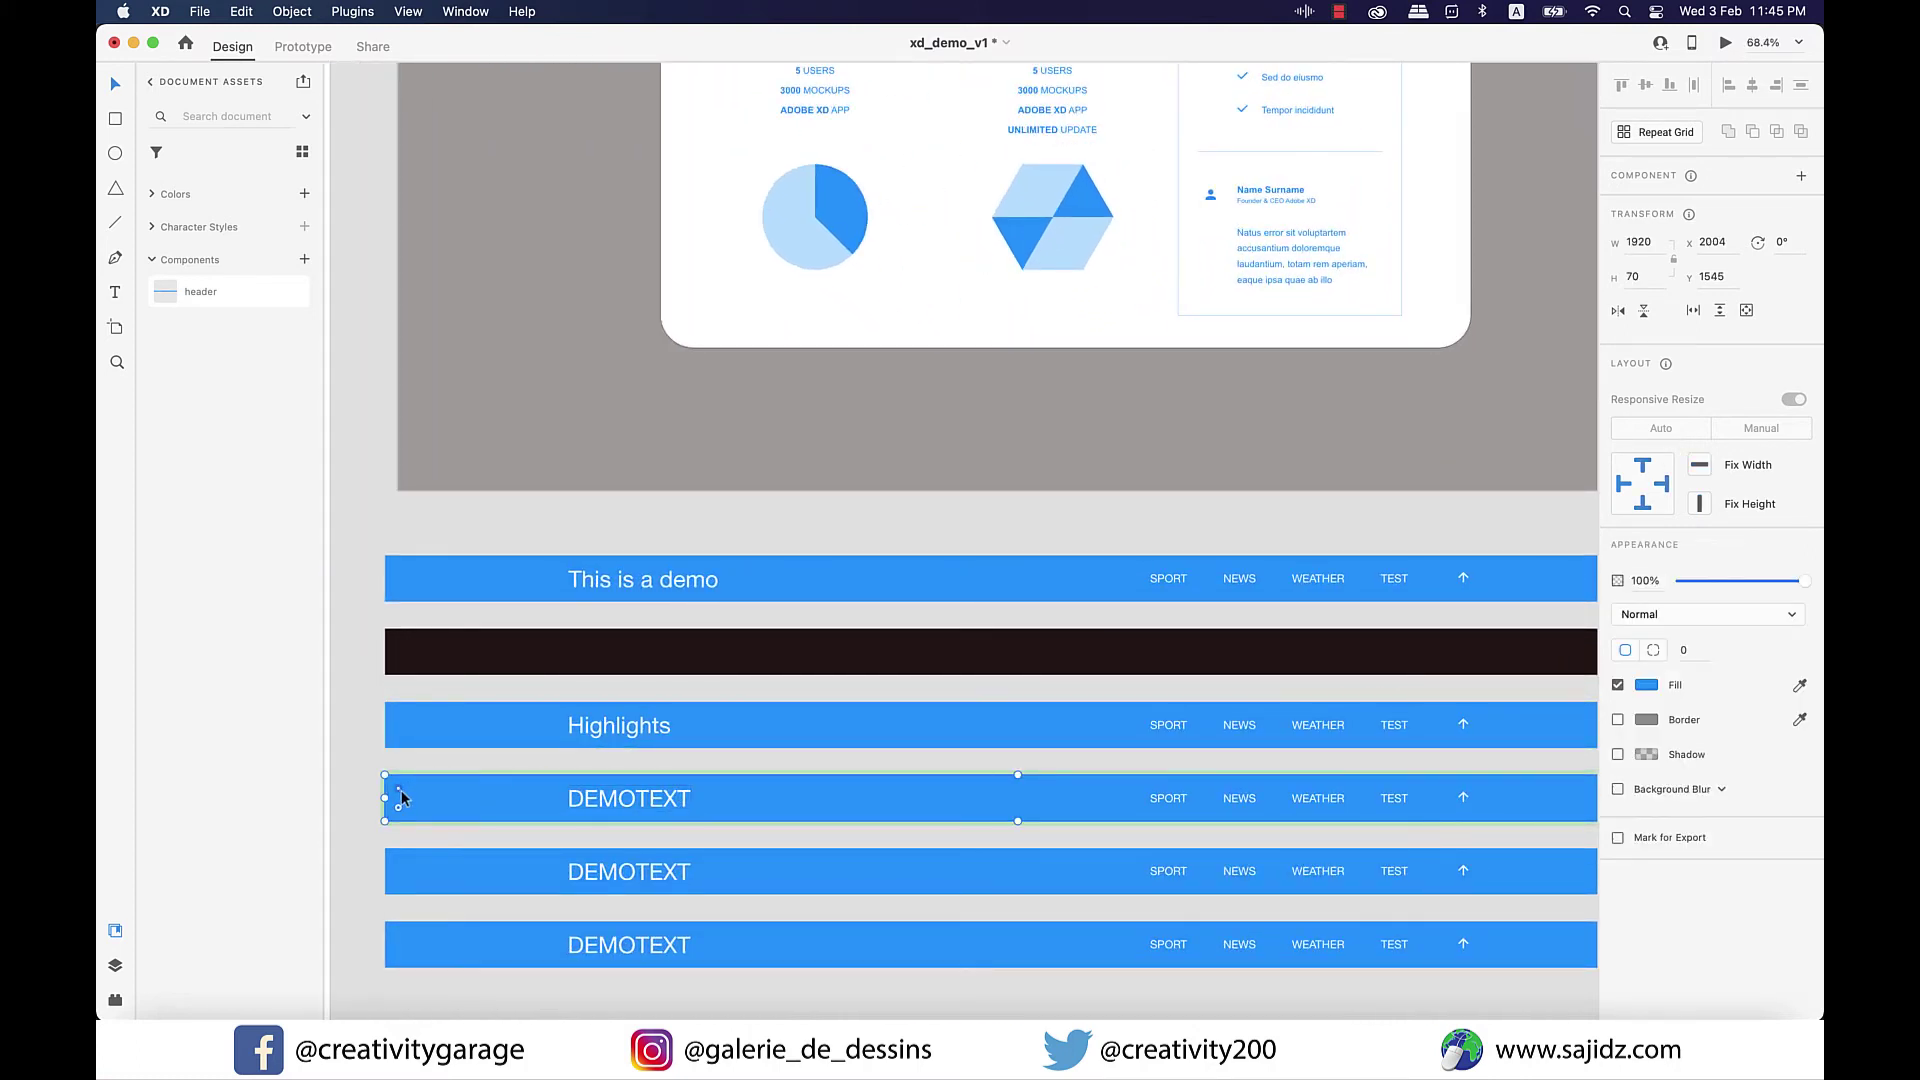
{"action": "left_click_drag", "start_coordinate": [401, 797], "coordinate": [415, 797]}
{"action": "left_click", "coordinate": [531, 836]}
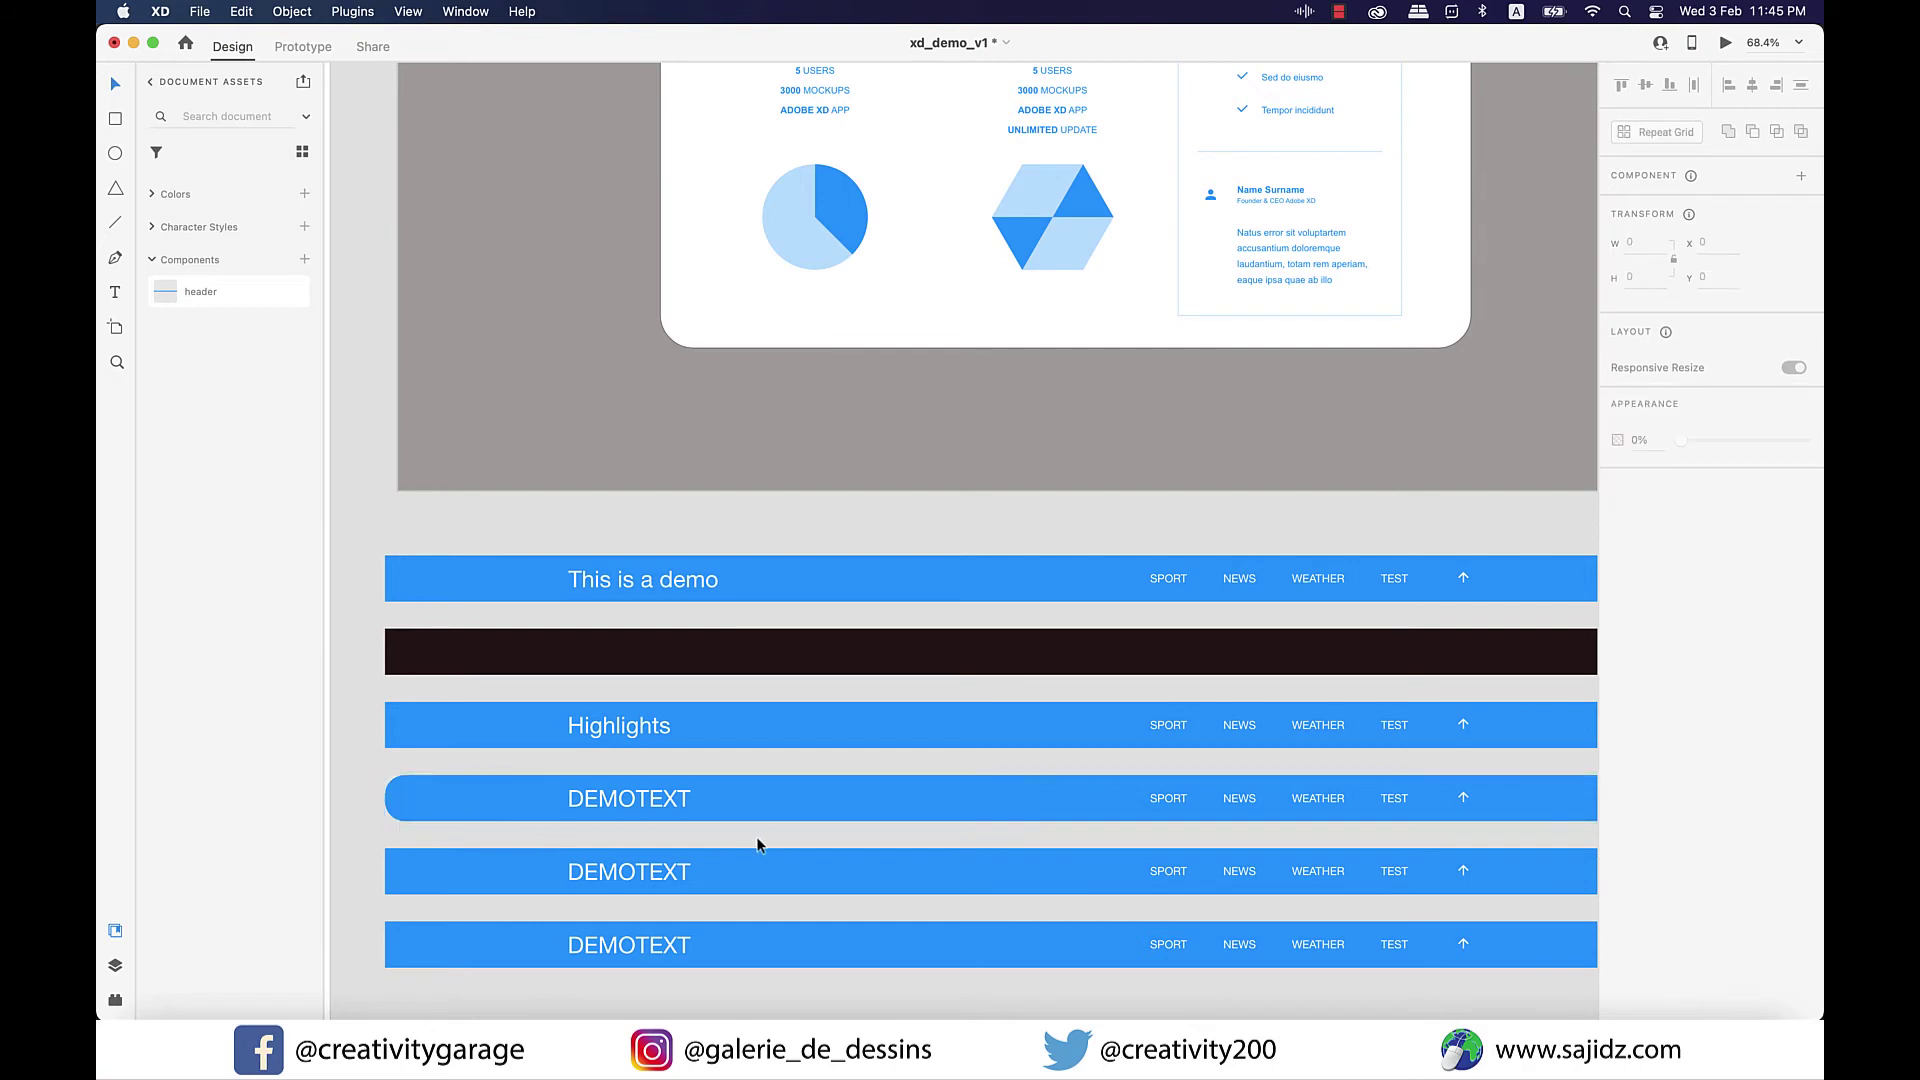
{"action": "scroll", "coordinate": [769, 844], "scroll_direction": "down", "scroll_amount": 5}
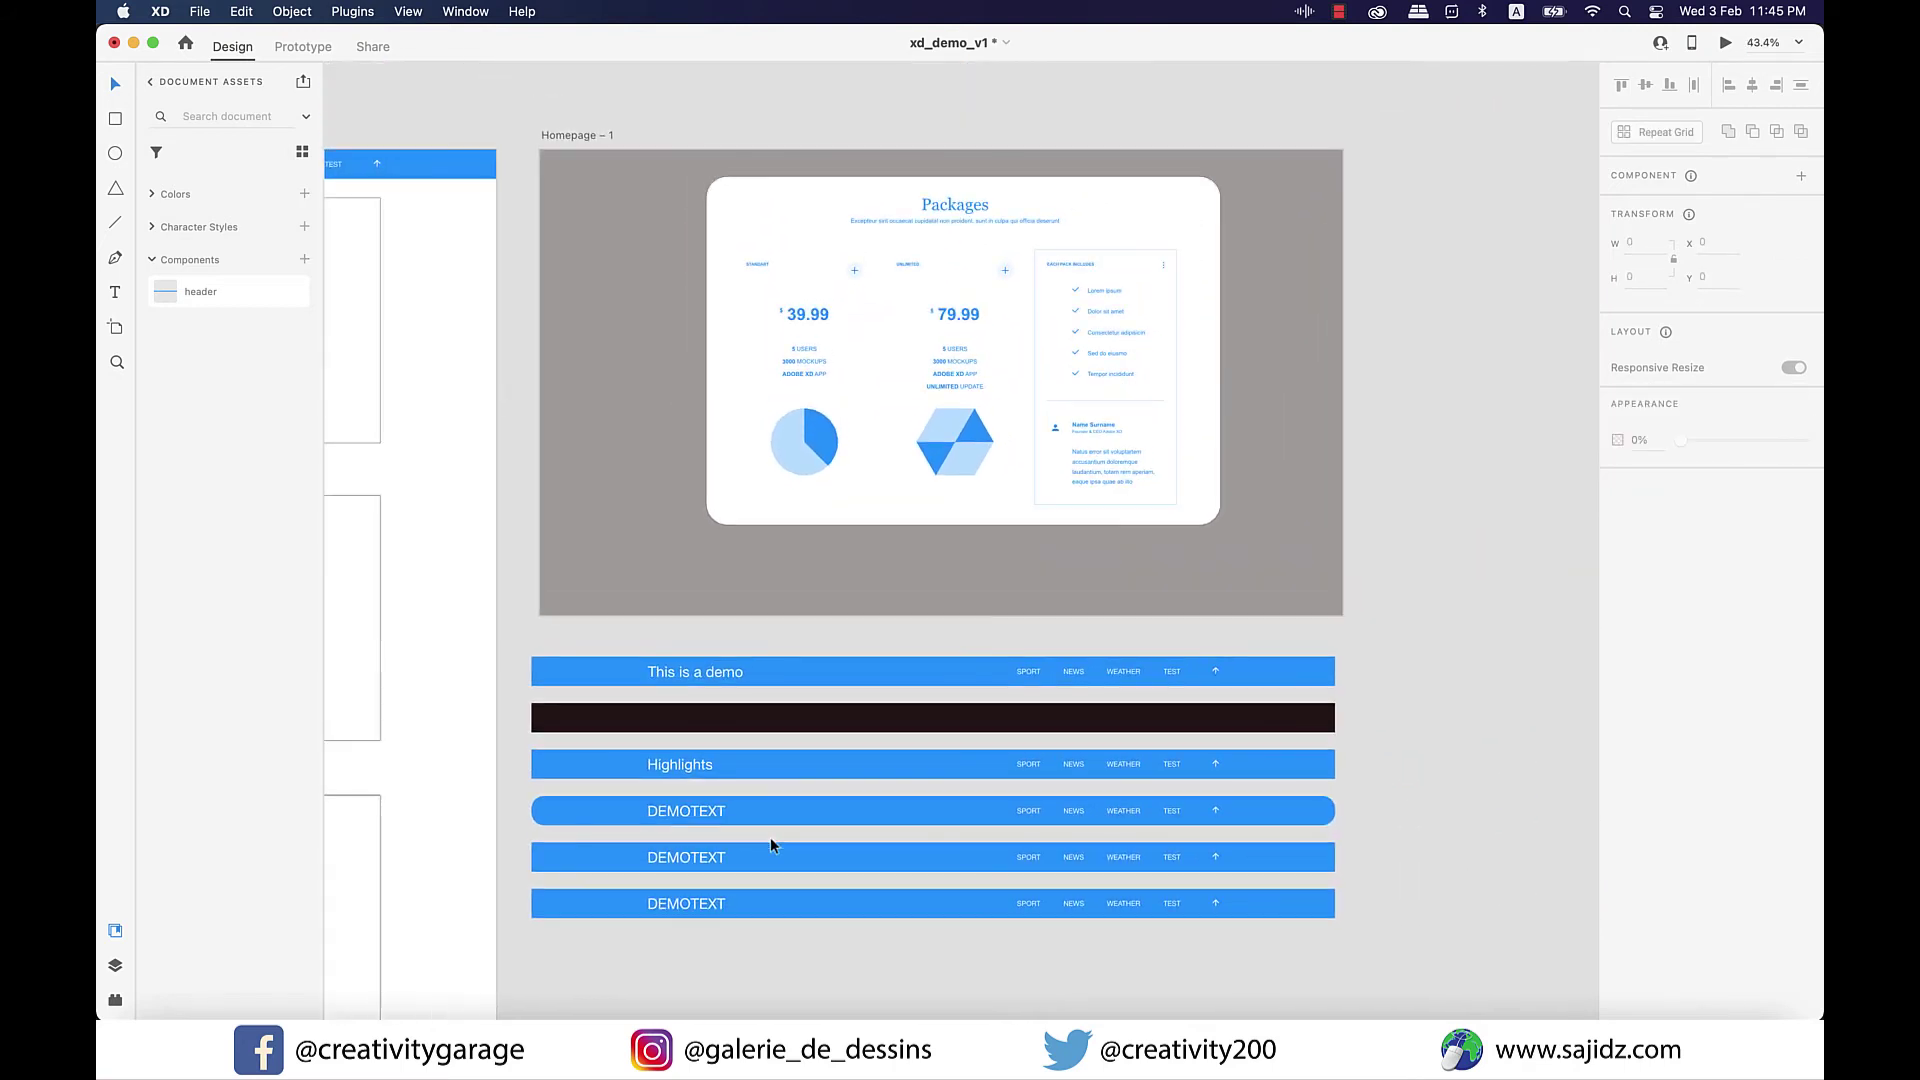
{"action": "scroll", "coordinate": [653, 808], "scroll_direction": "up", "scroll_amount": 2}
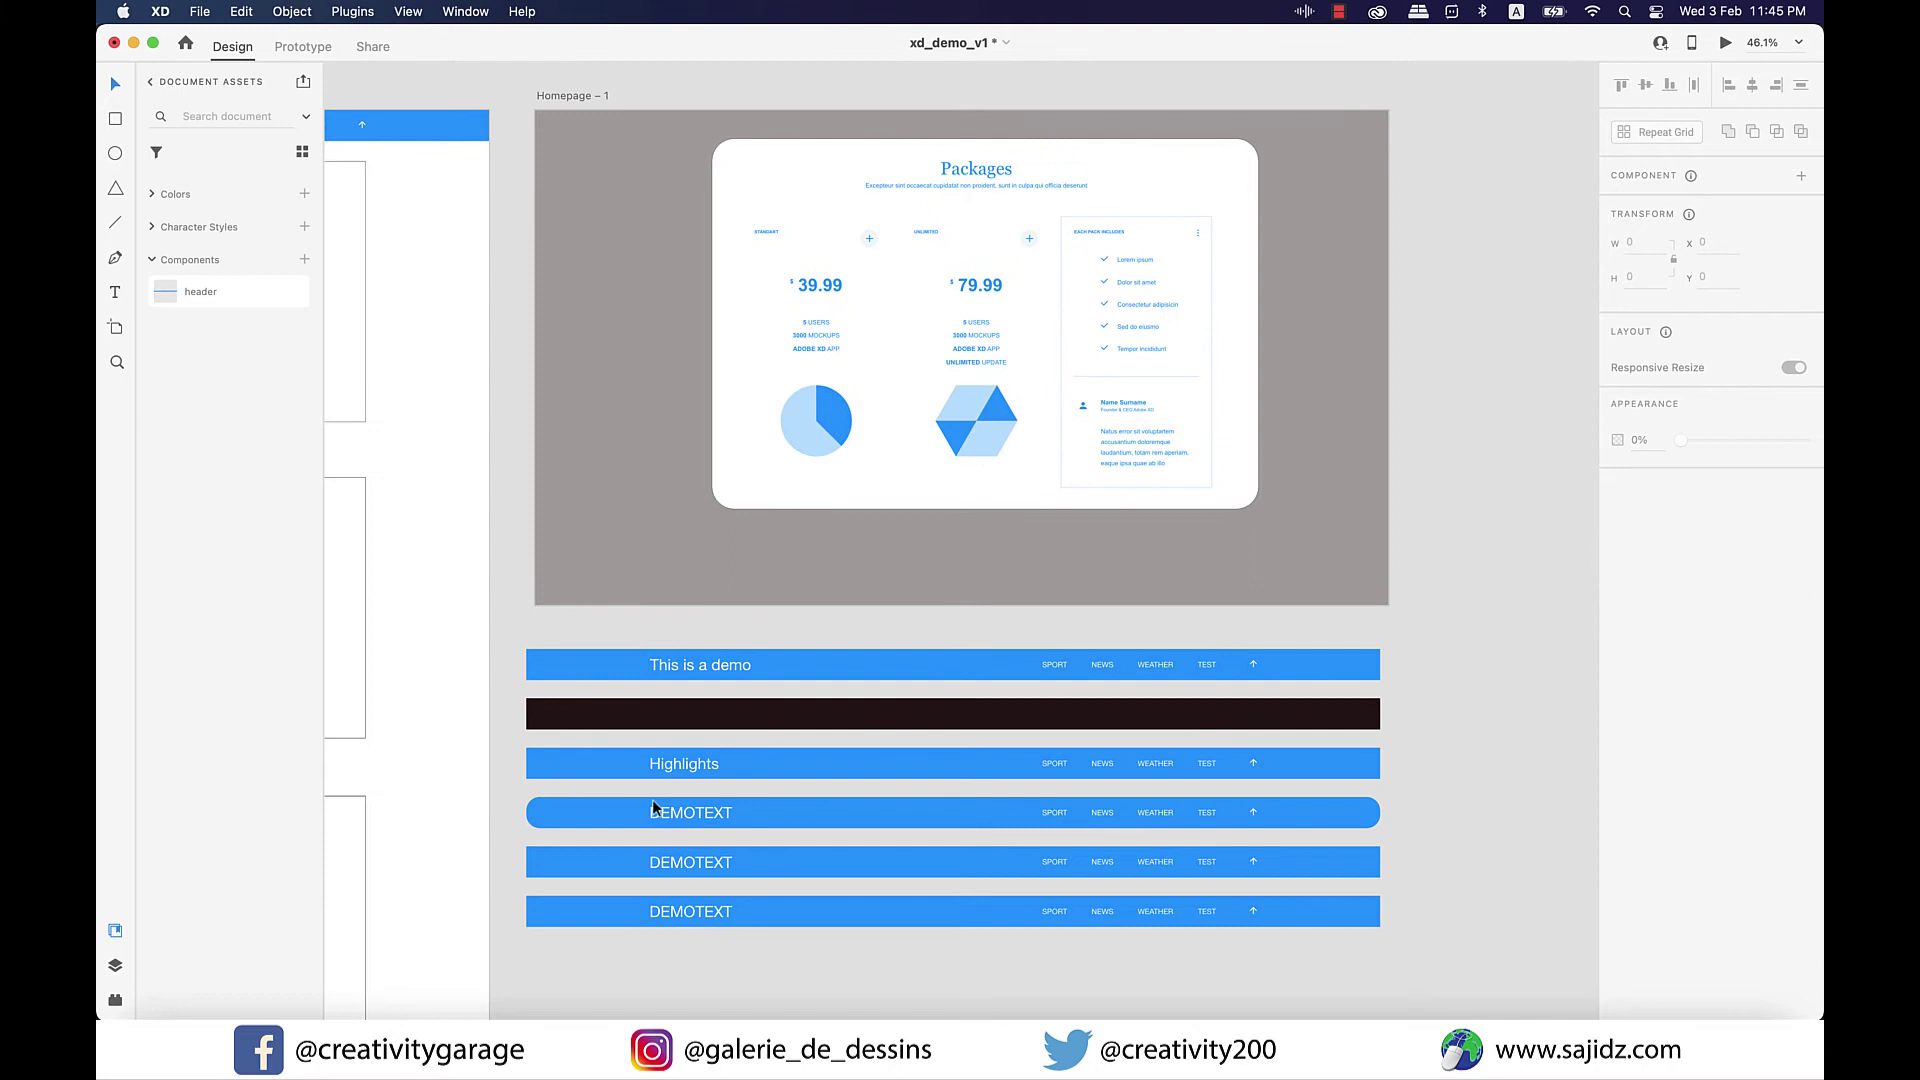
{"action": "scroll", "coordinate": [653, 808], "scroll_direction": "left", "scroll_amount": 10}
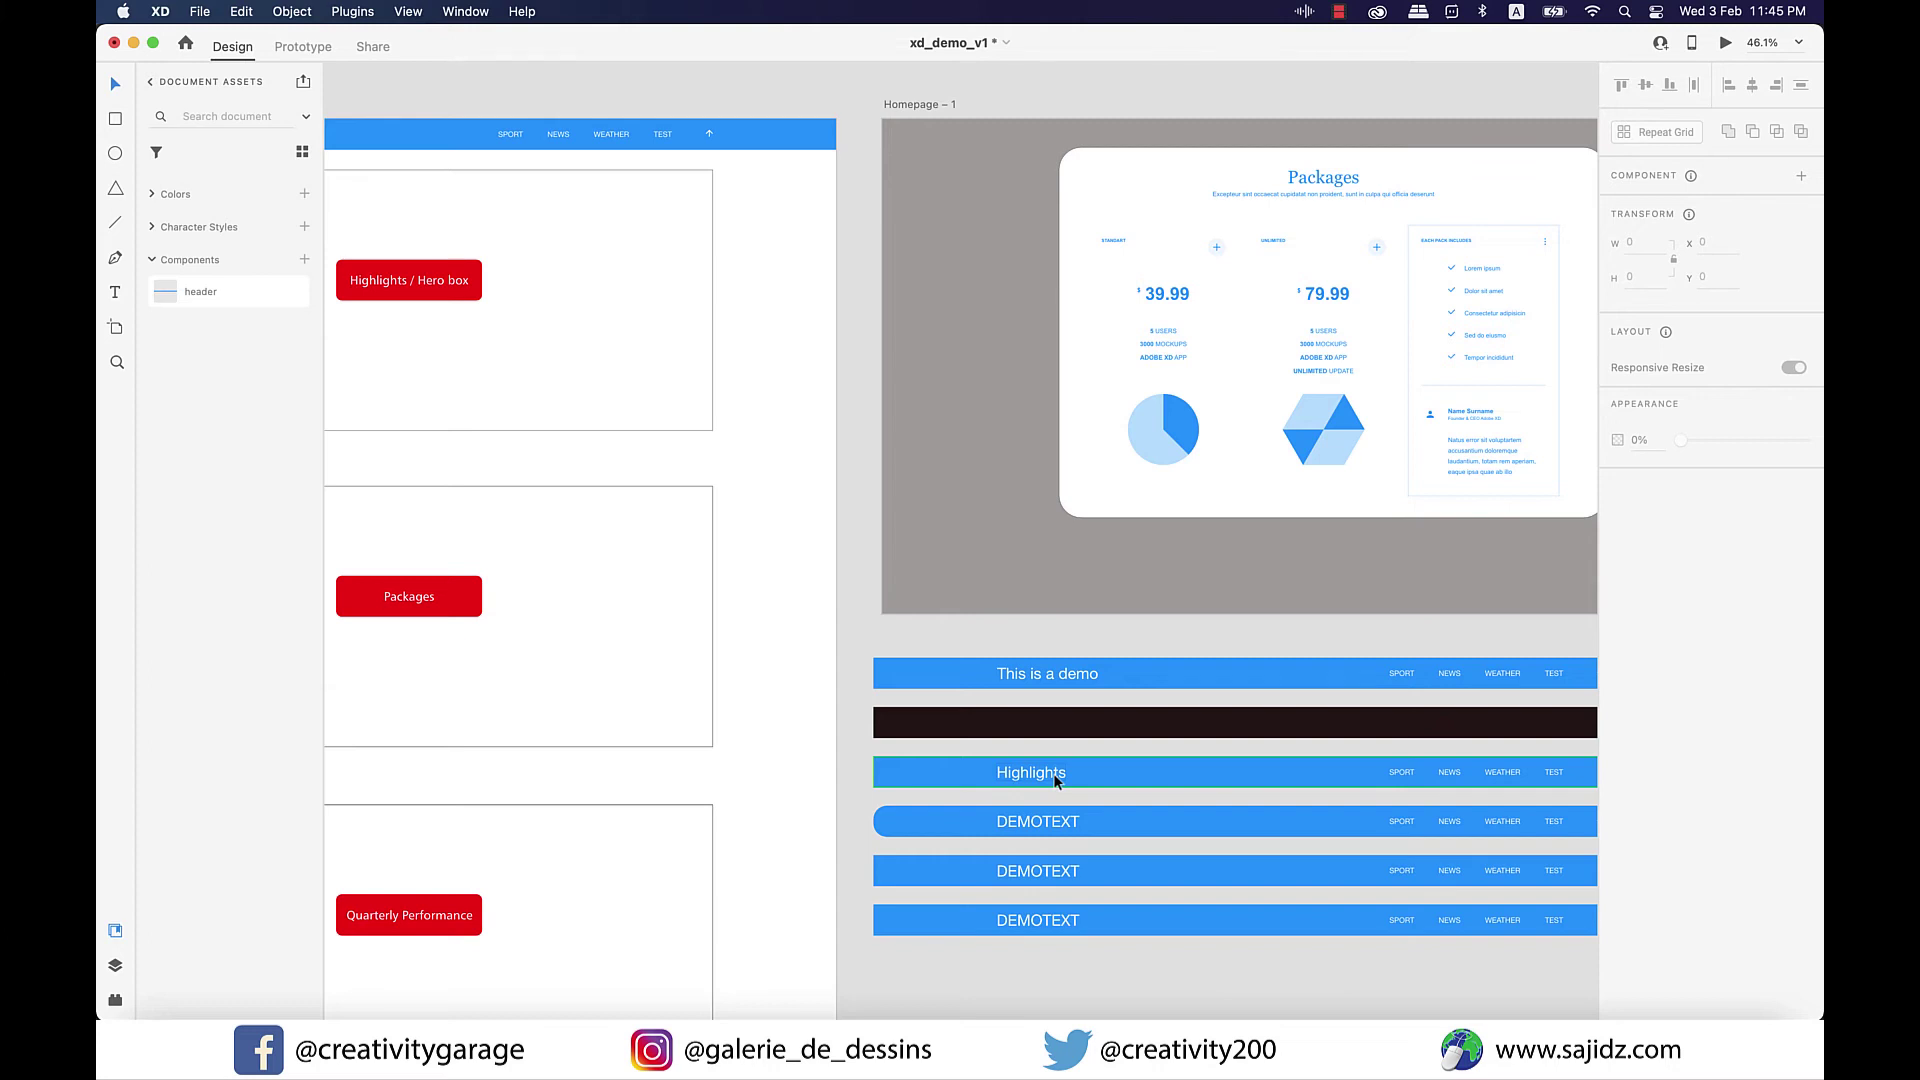
Reset the dark second header copy to Main State, restoring the blue DEMOTEXT bar
{"action": "left_click", "coordinate": [1008, 728]}
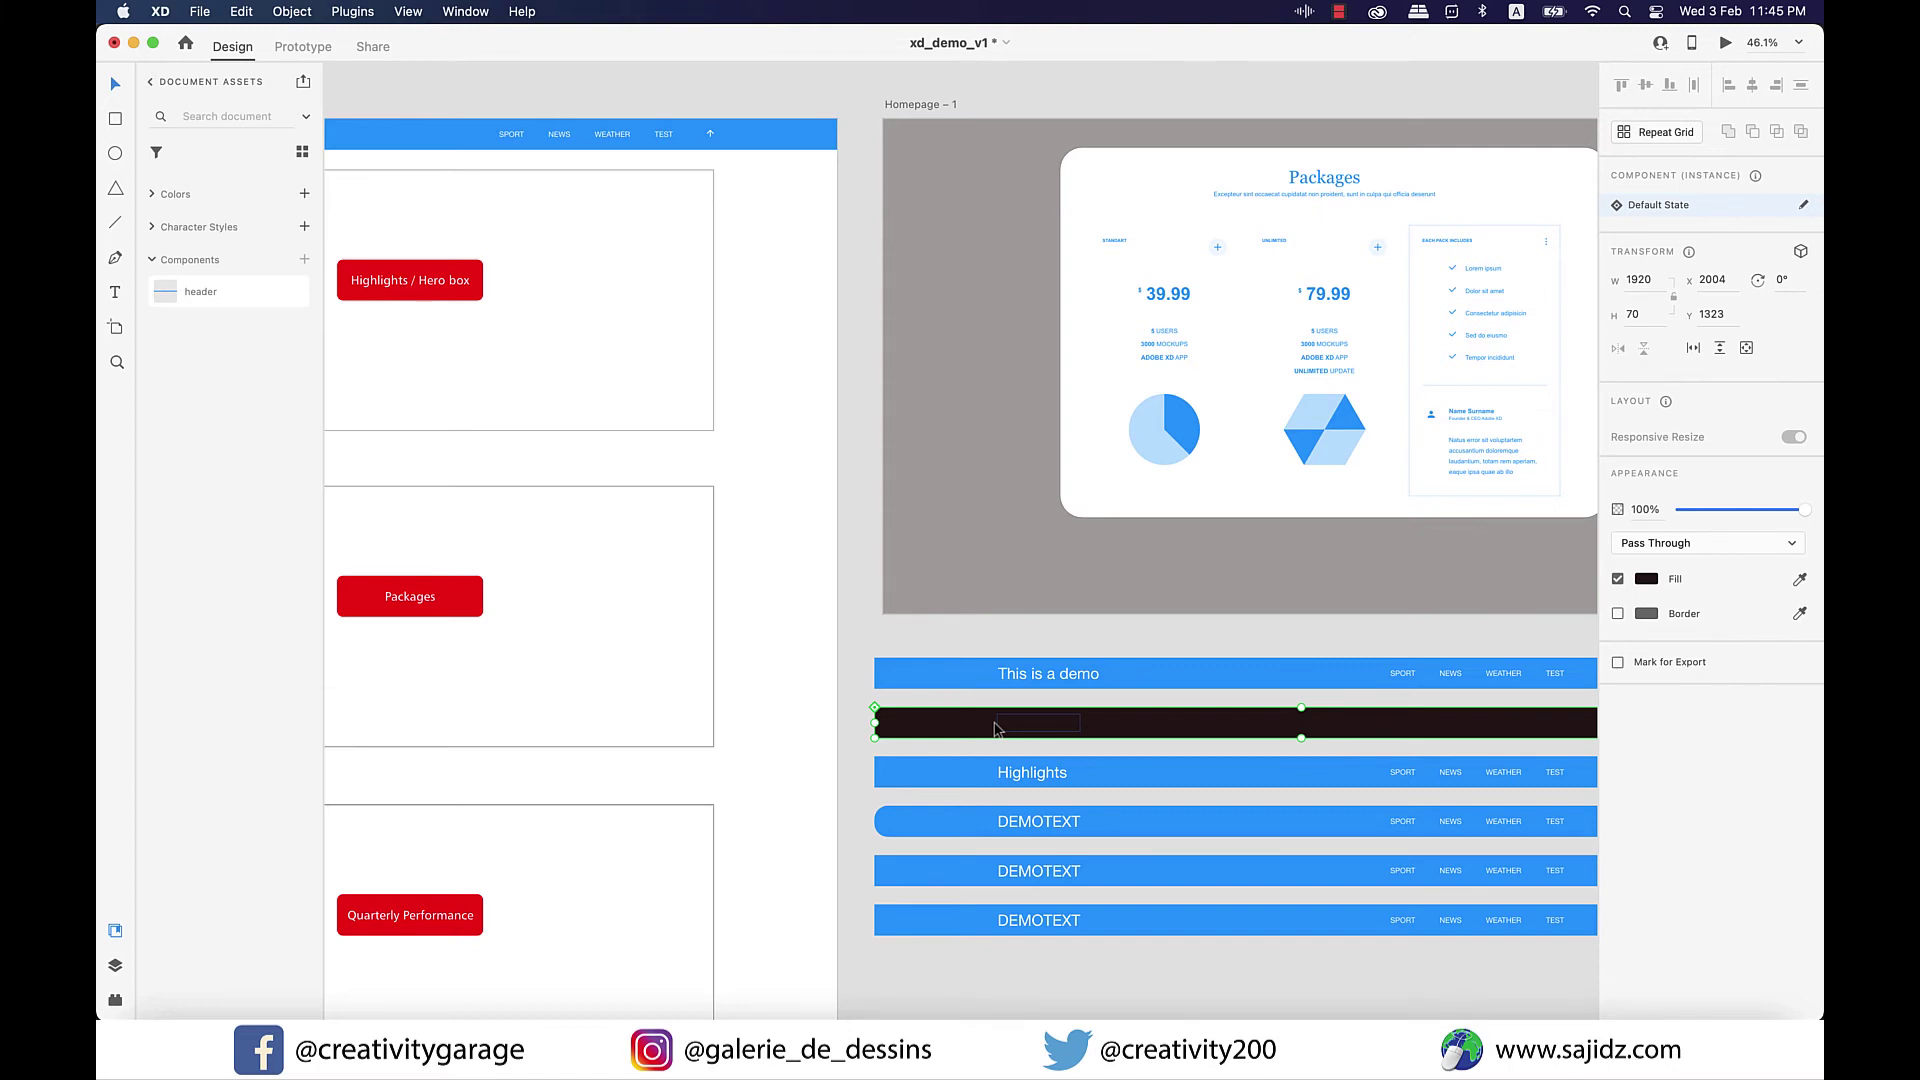
{"action": "right_click", "coordinate": [995, 728]}
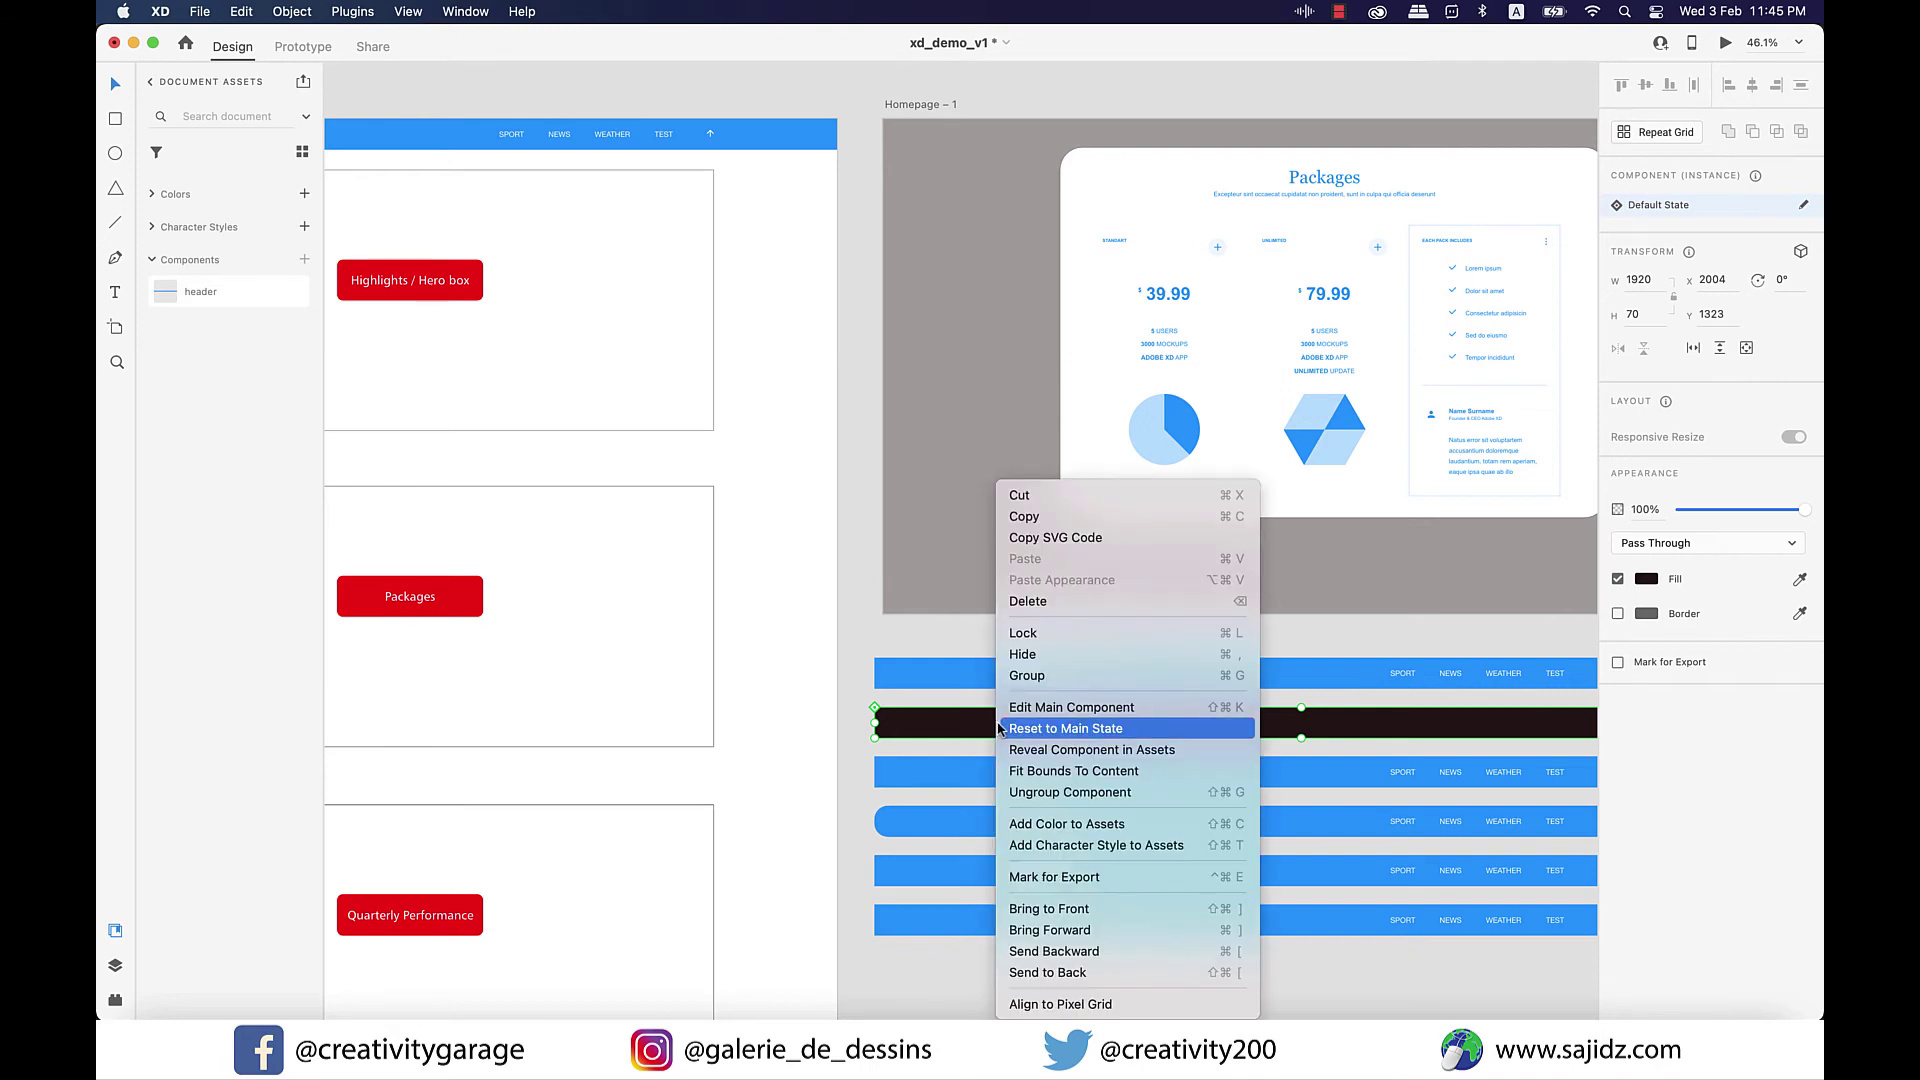
{"action": "left_click", "coordinate": [1086, 734]}
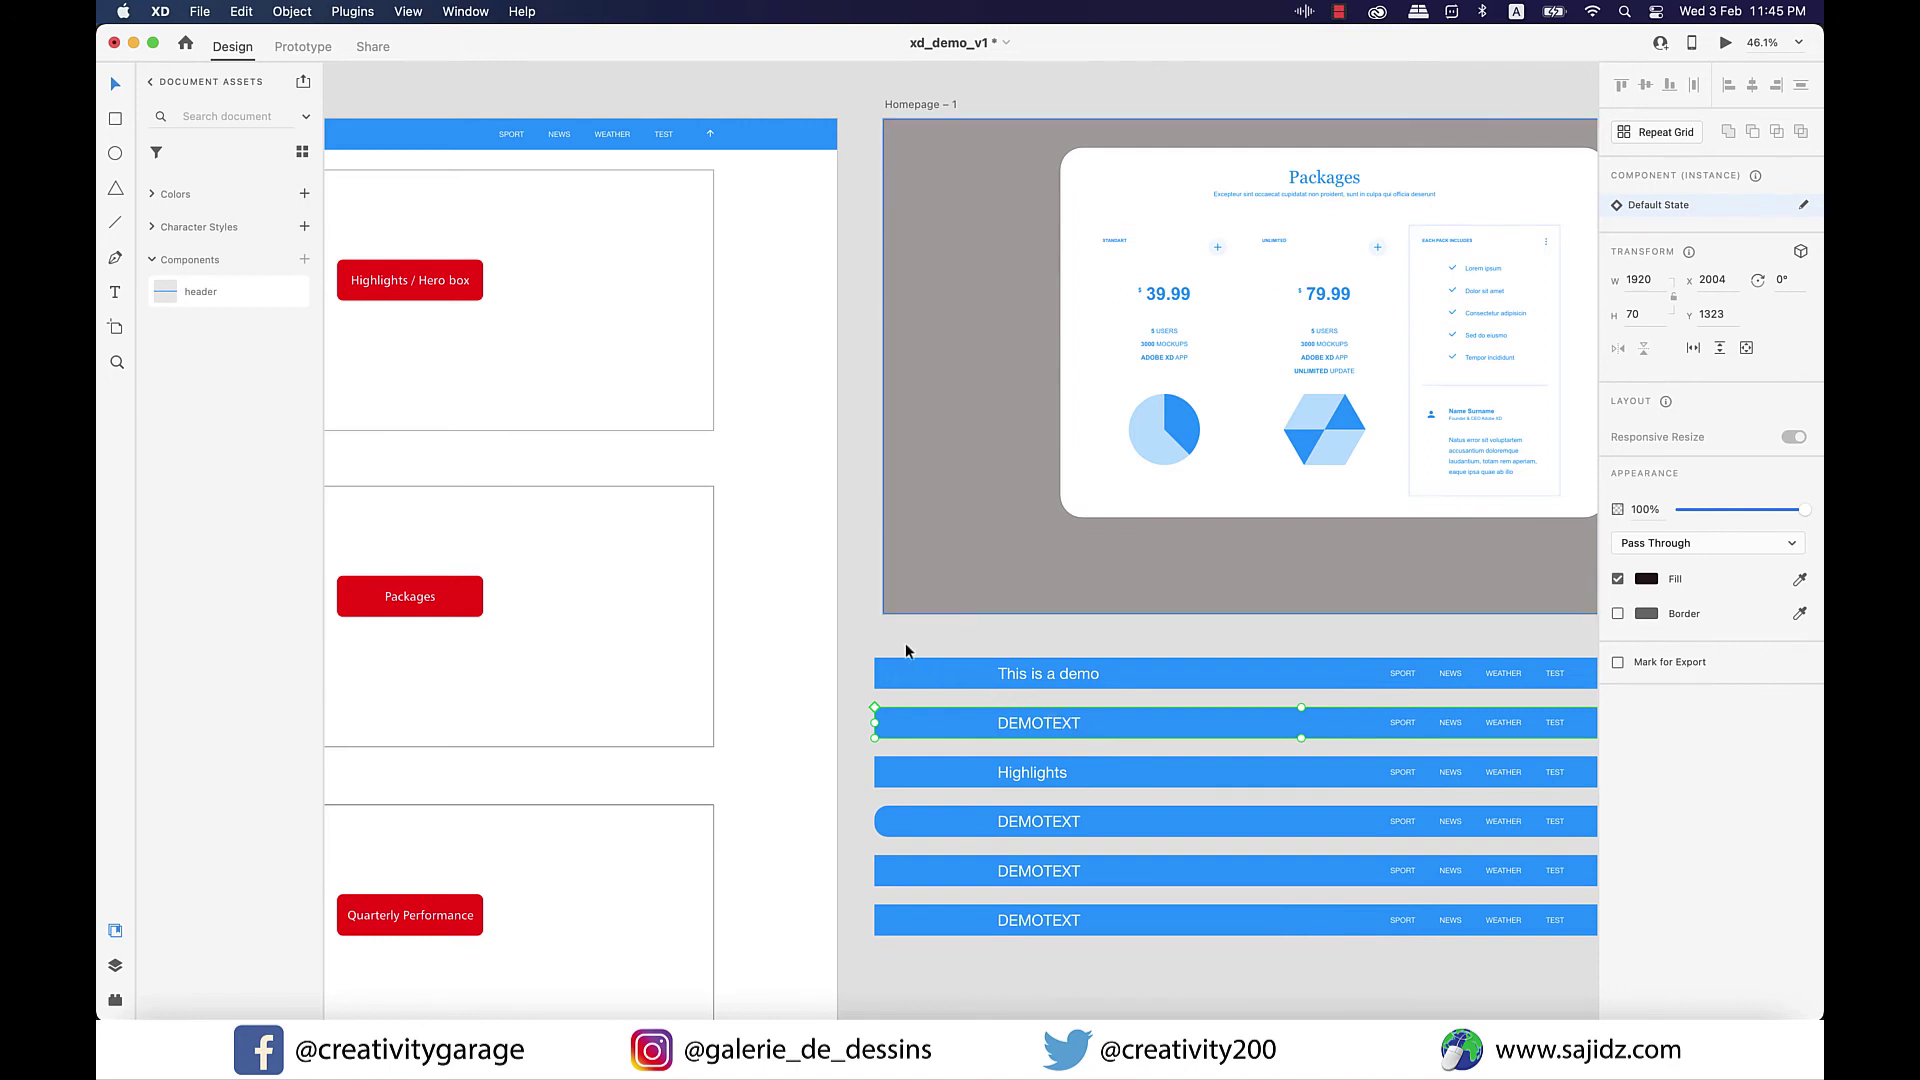
{"action": "left_click", "coordinate": [874, 627]}
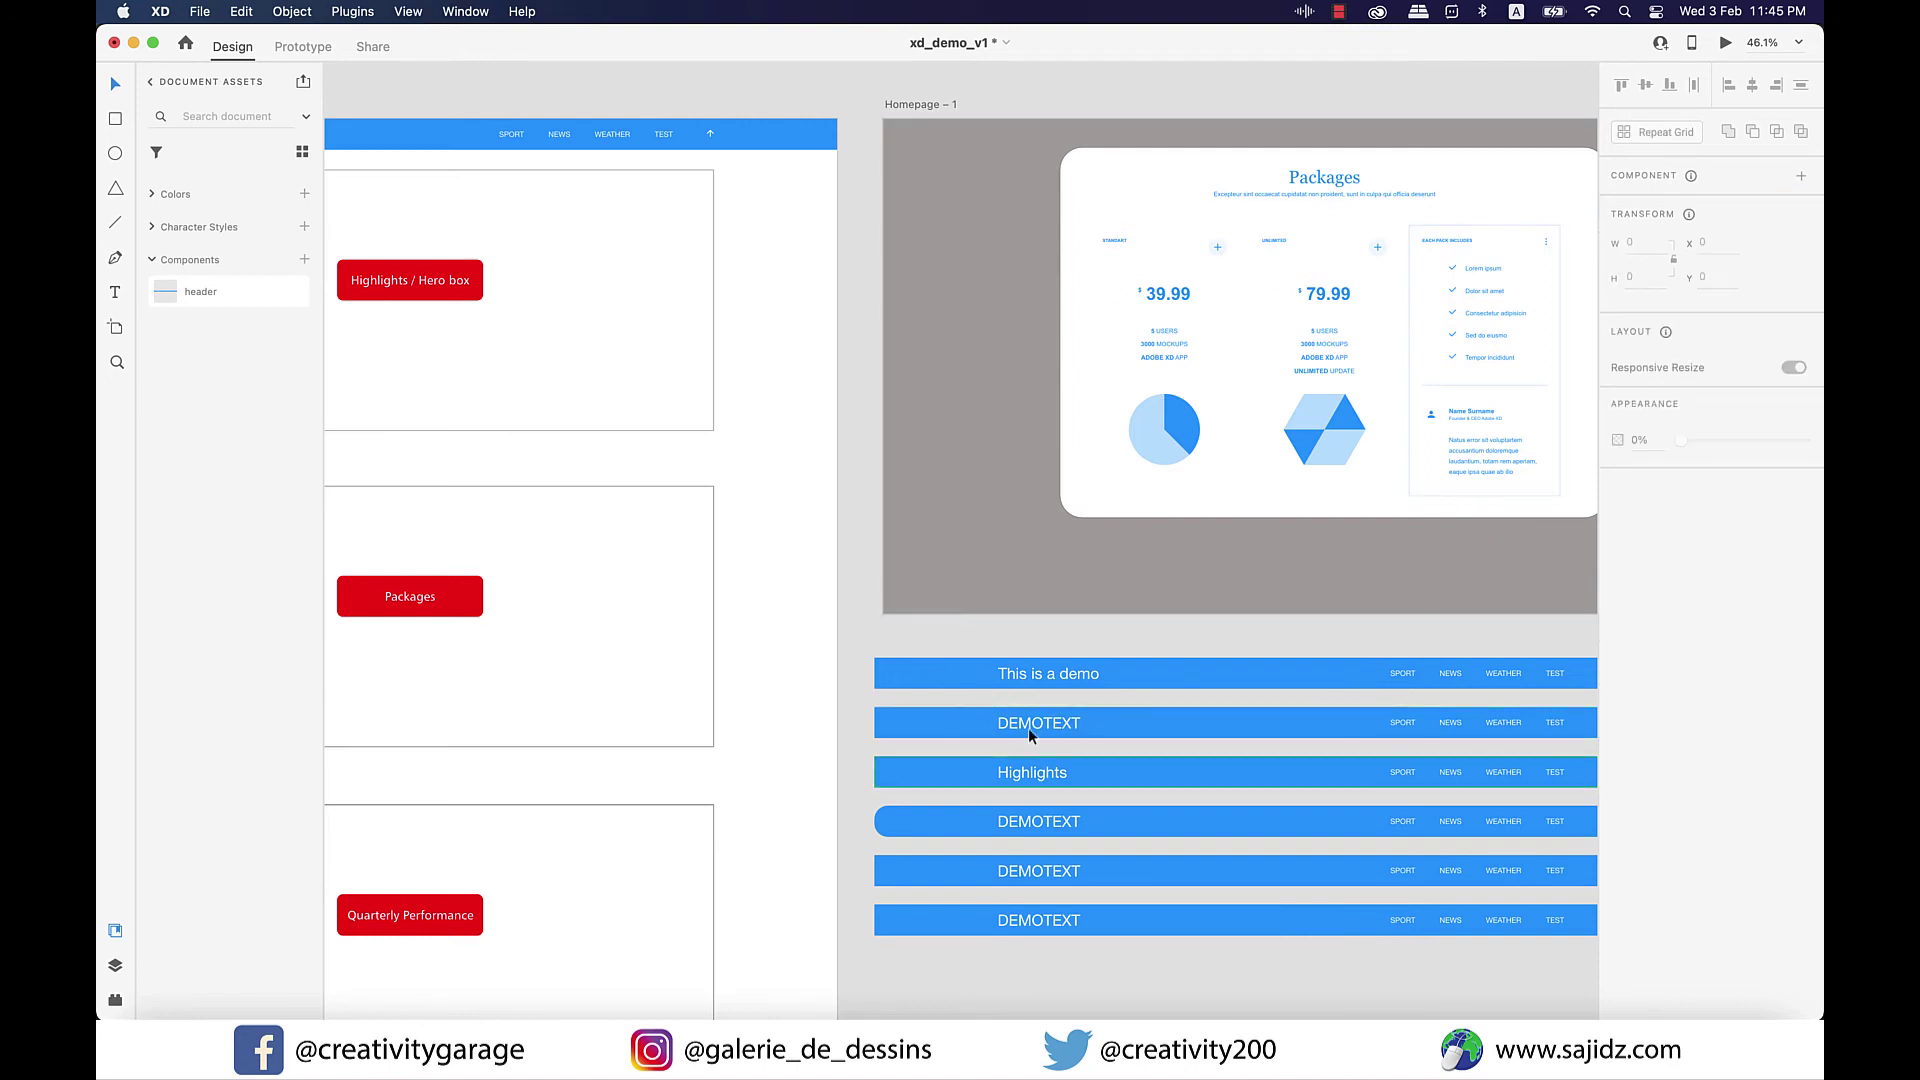
{"action": "left_click", "coordinate": [1103, 782]}
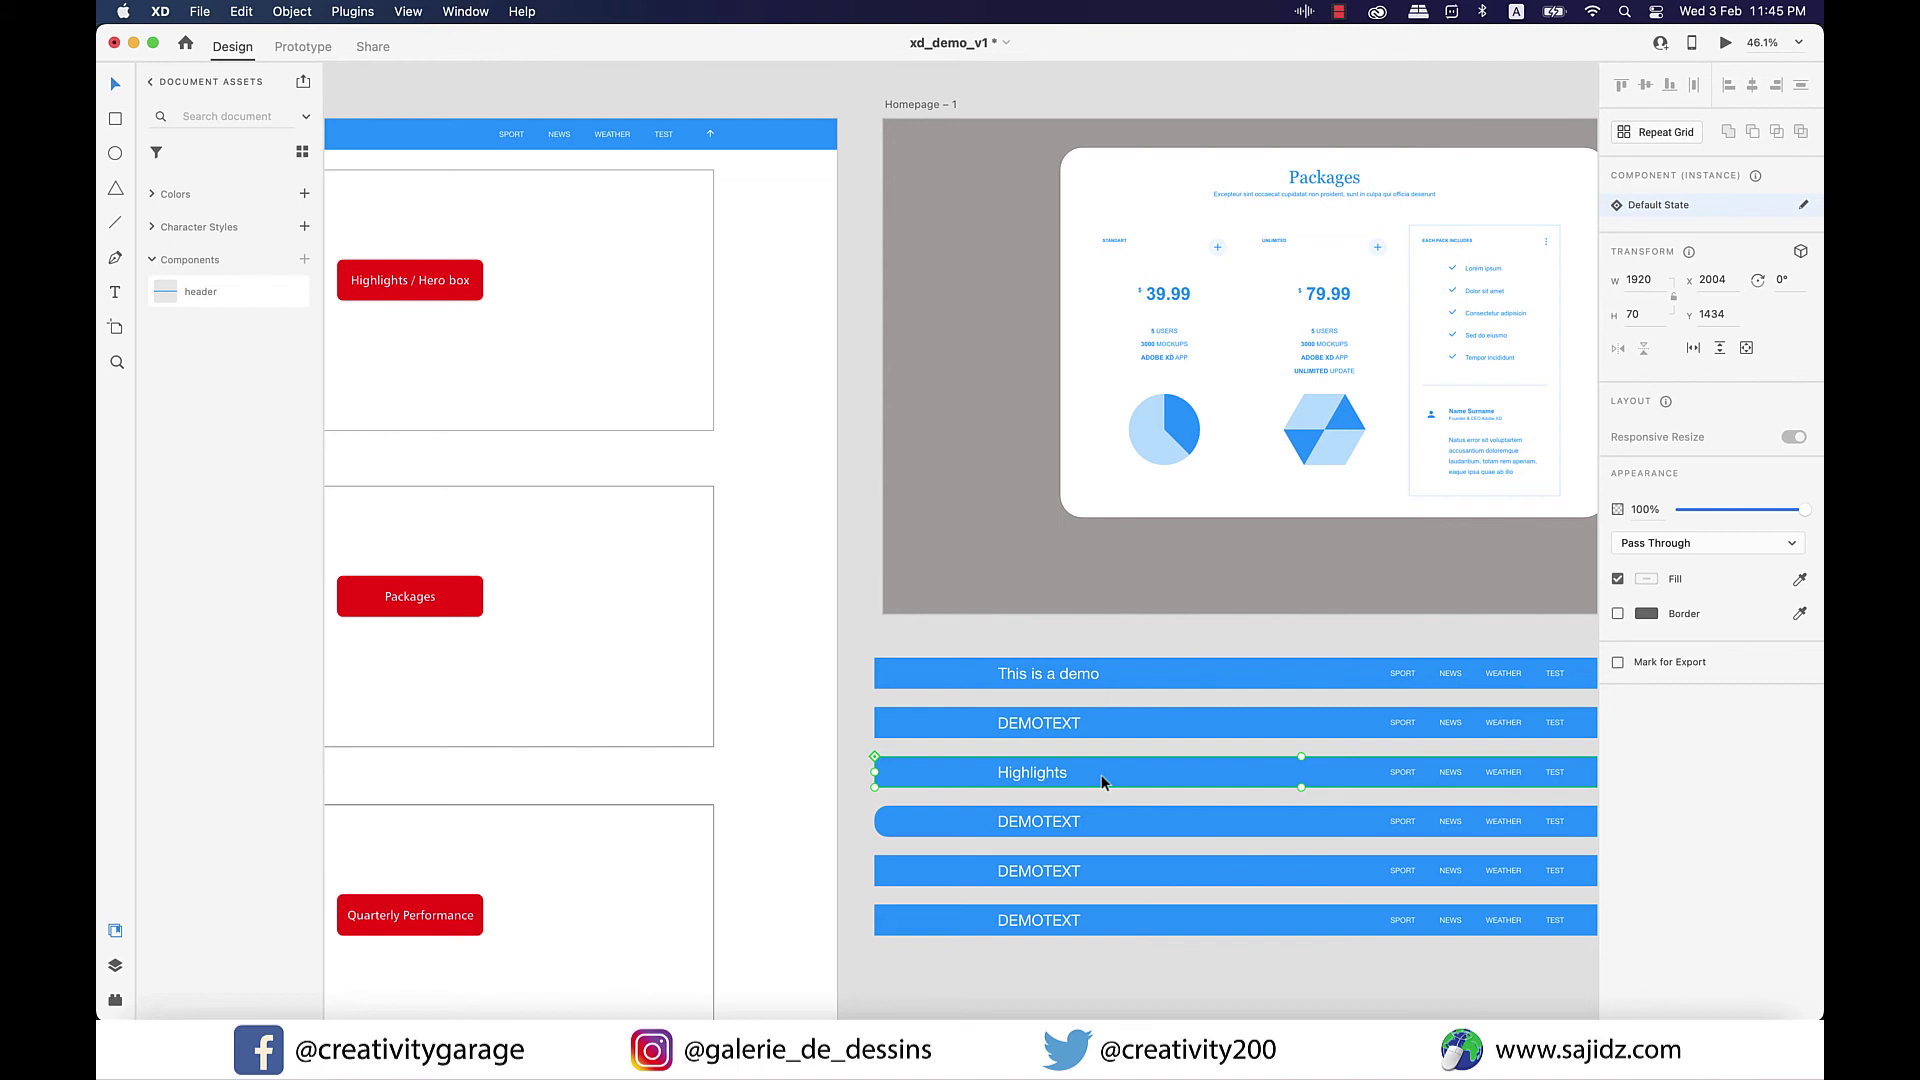
{"action": "right_click", "coordinate": [1096, 781]}
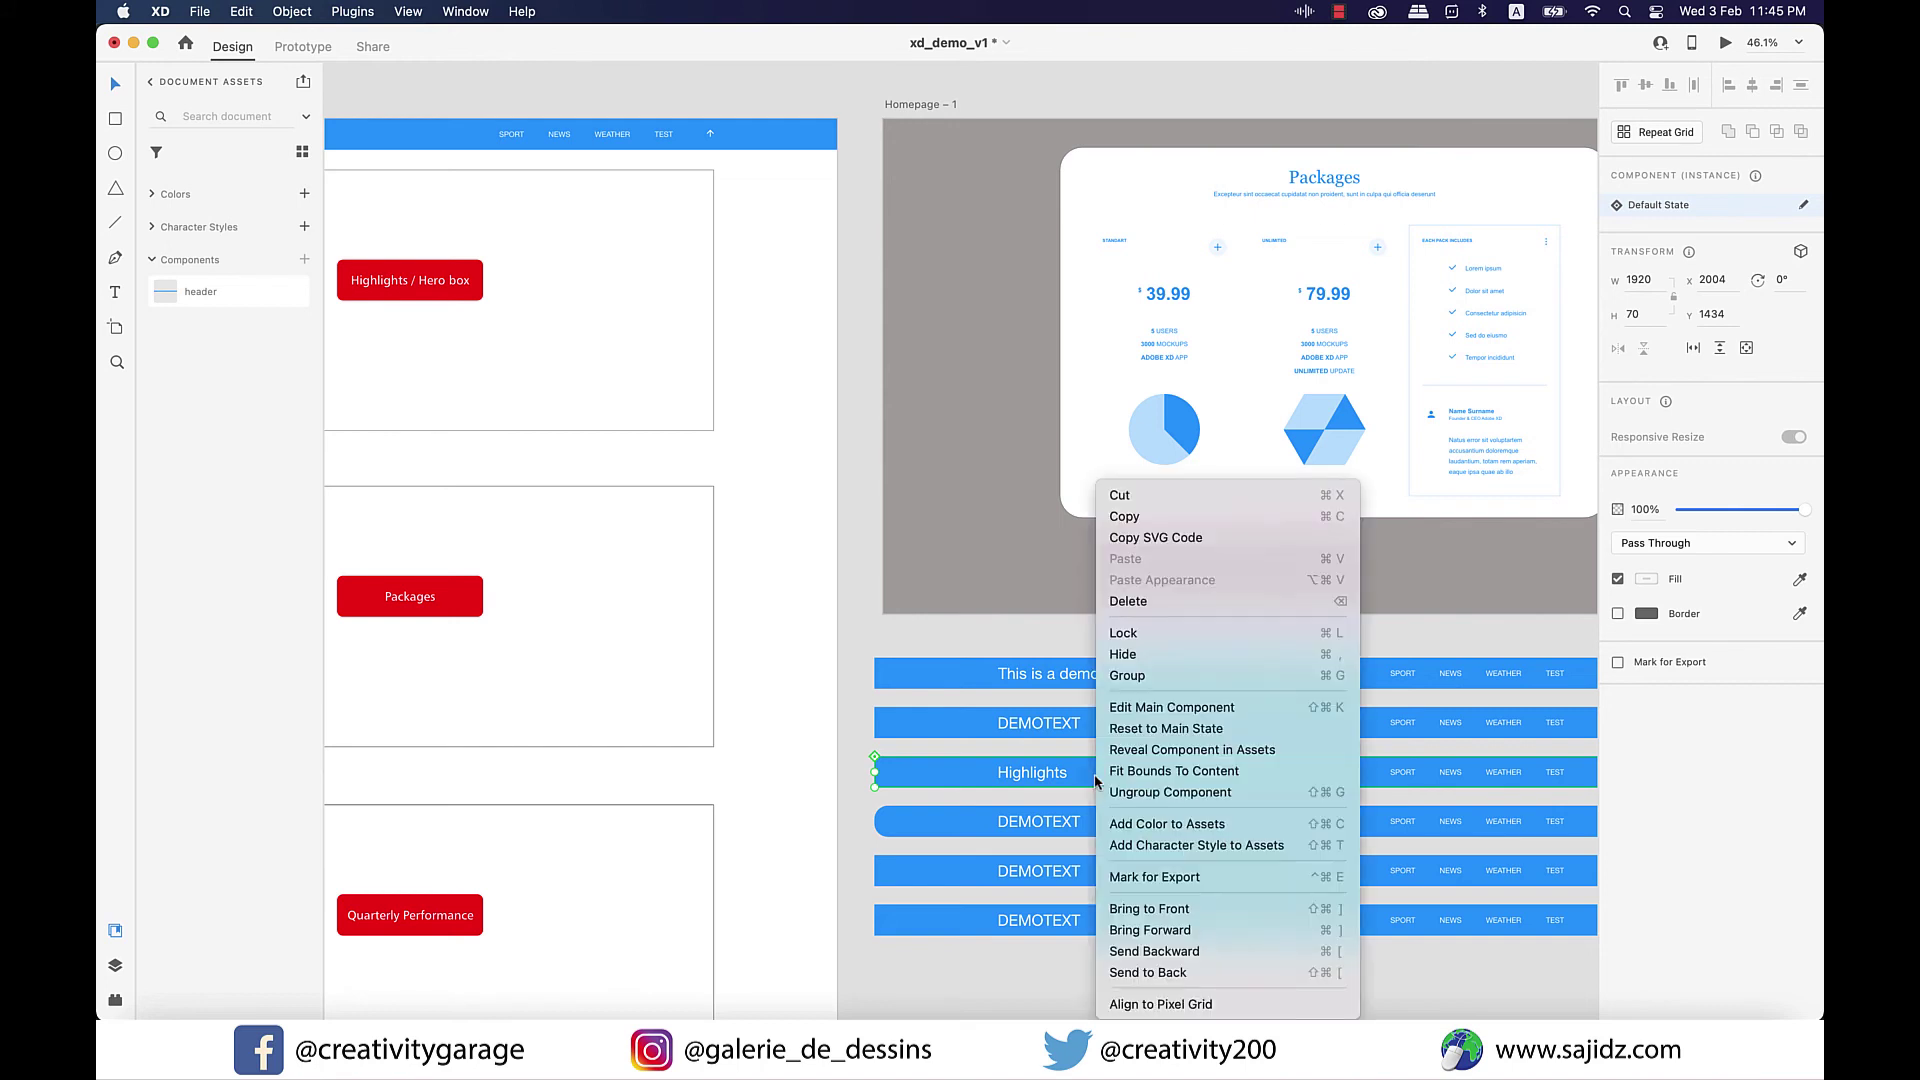
{"action": "left_click", "coordinate": [1244, 758]}
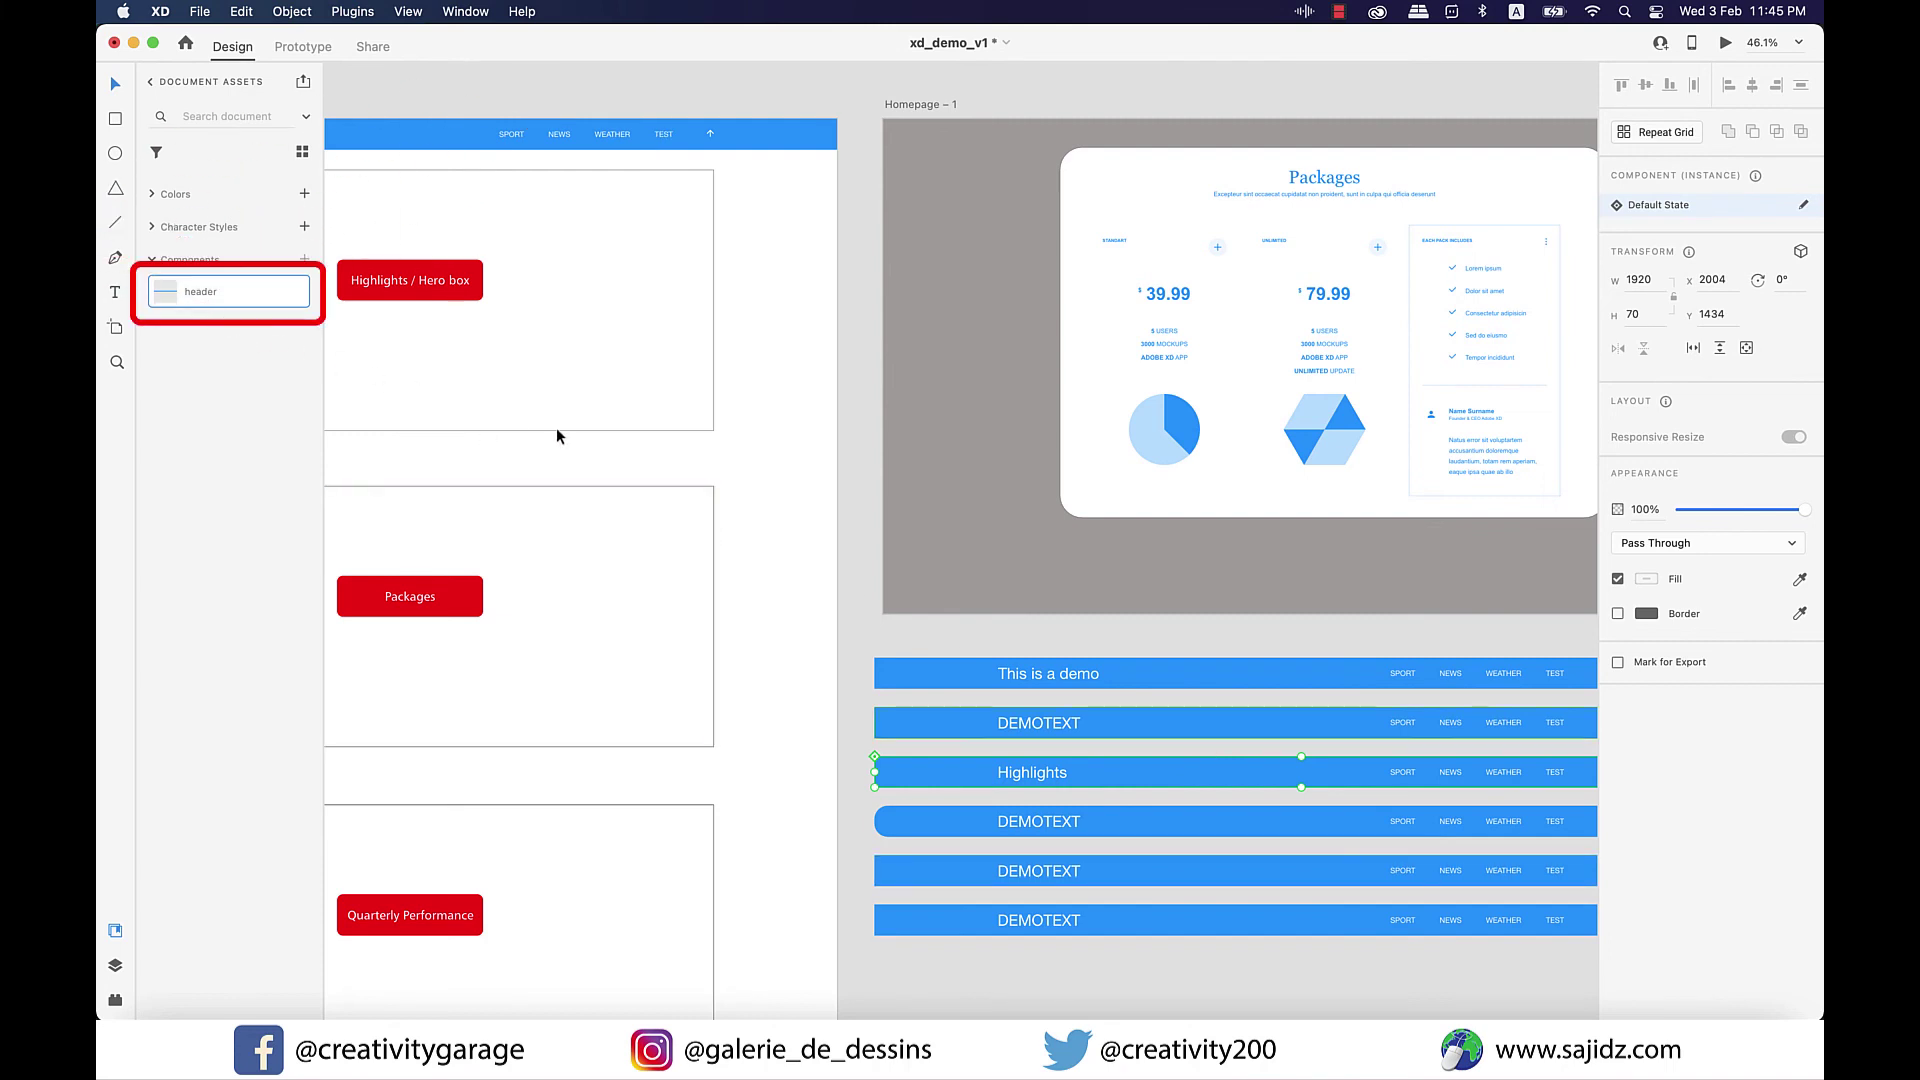
{"action": "left_click", "coordinate": [1139, 623]}
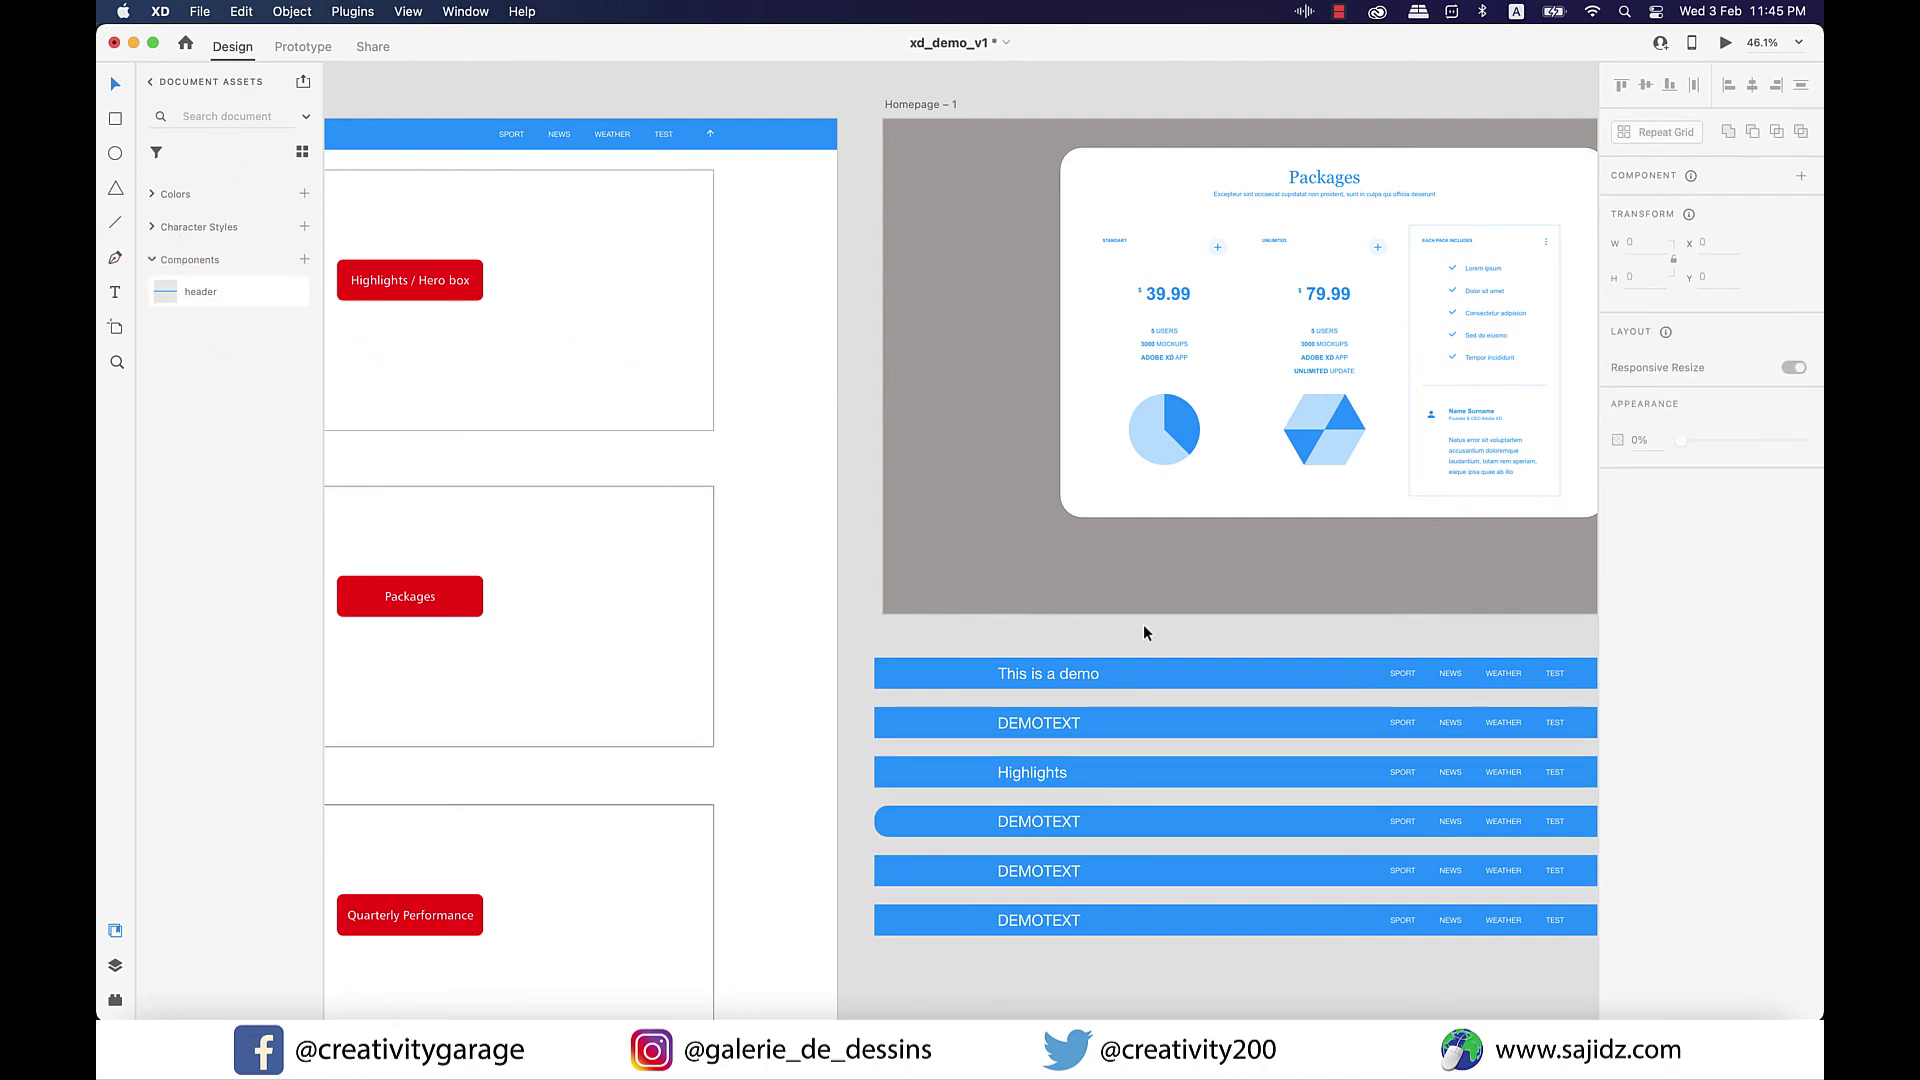
From the rounded fourth header copy, use Edit Main Component to reach the Homepage header
{"action": "left_click", "coordinate": [1136, 826]}
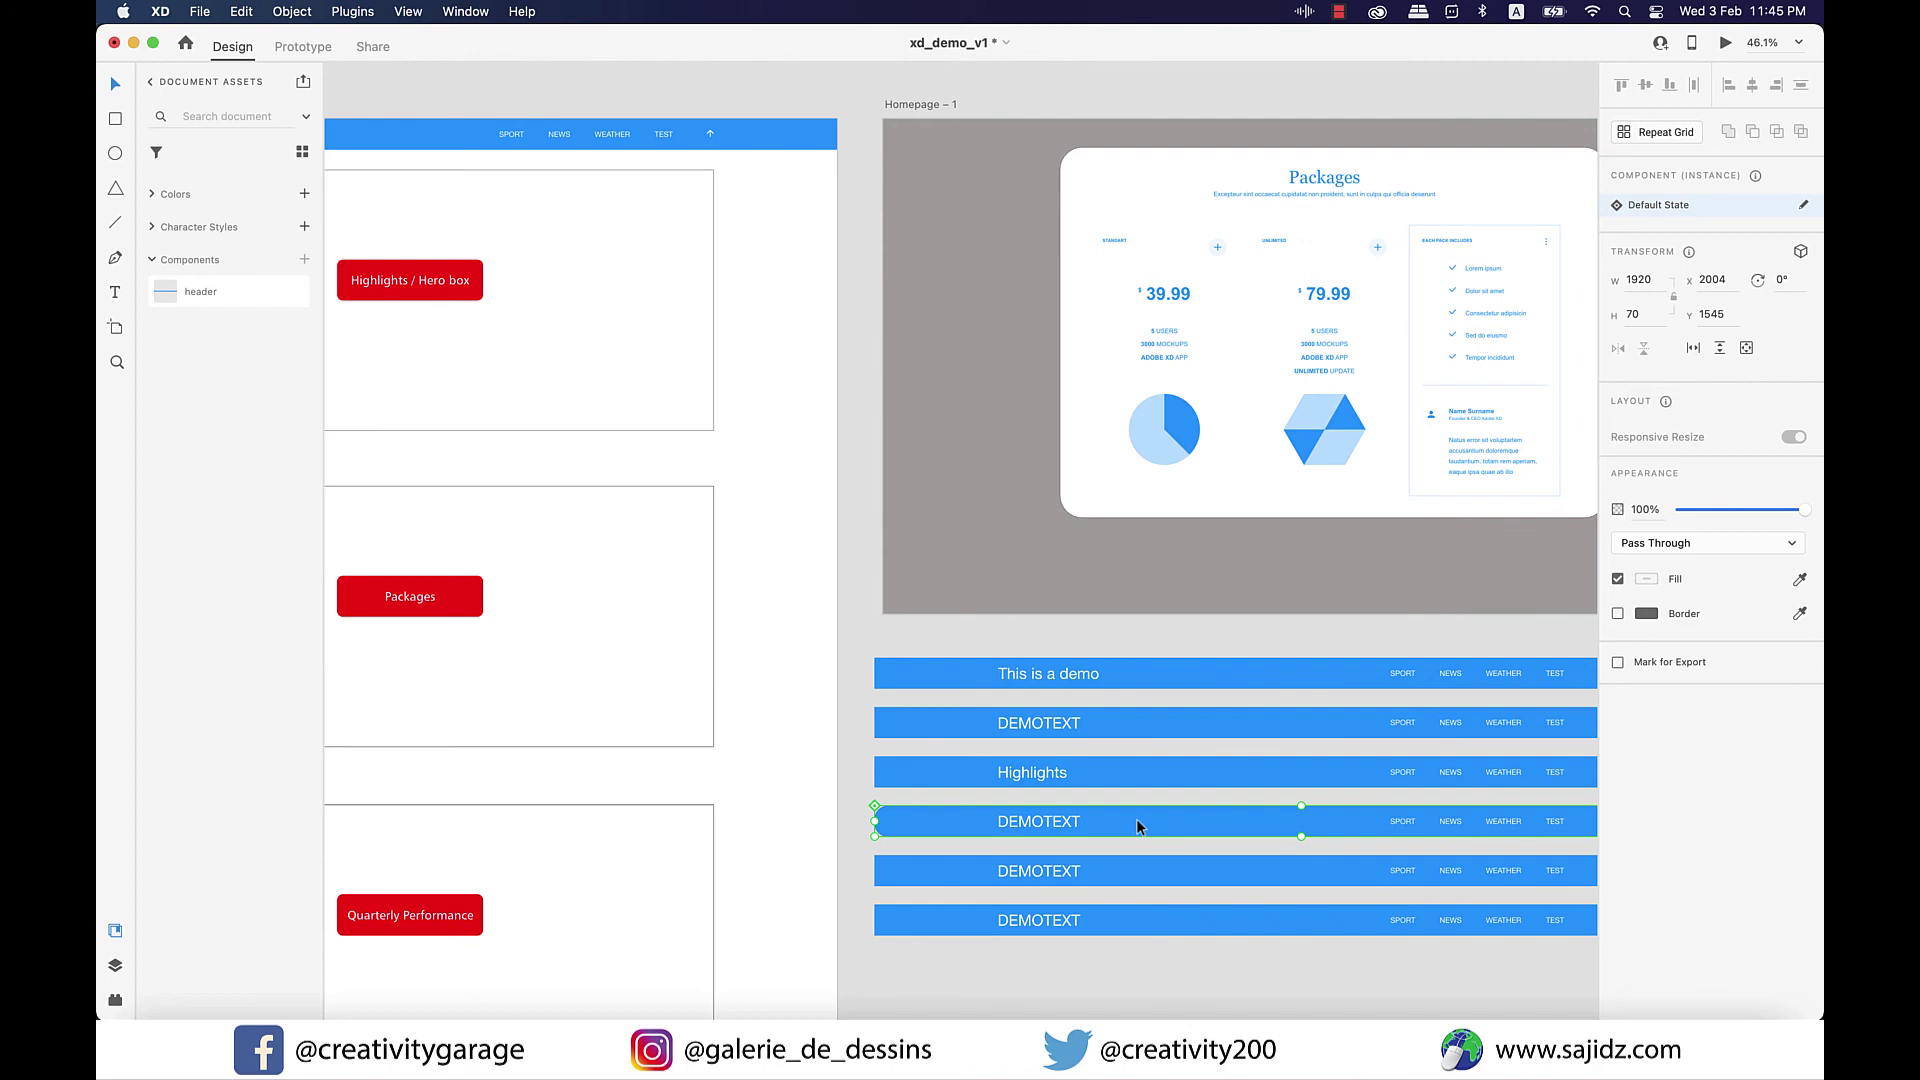
{"action": "right_click", "coordinate": [1136, 826]}
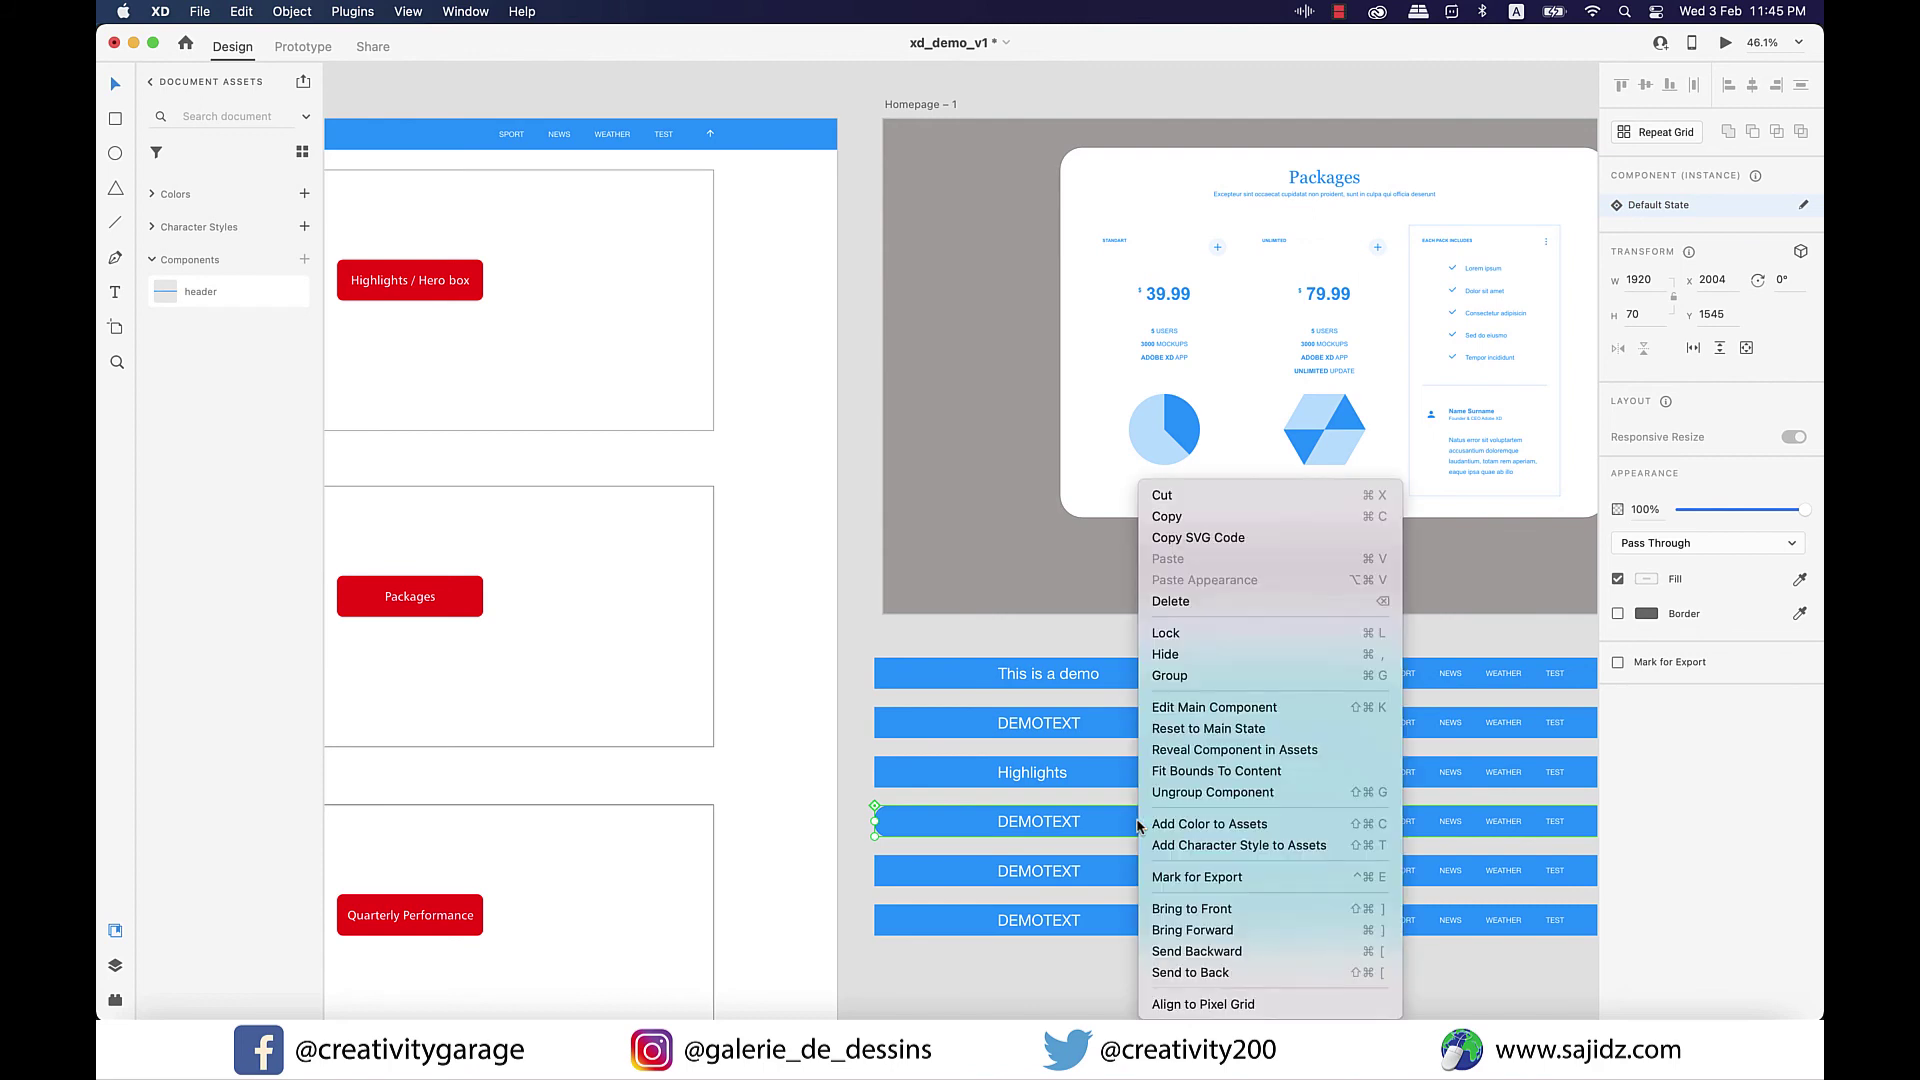
{"action": "left_click", "coordinate": [1221, 712]}
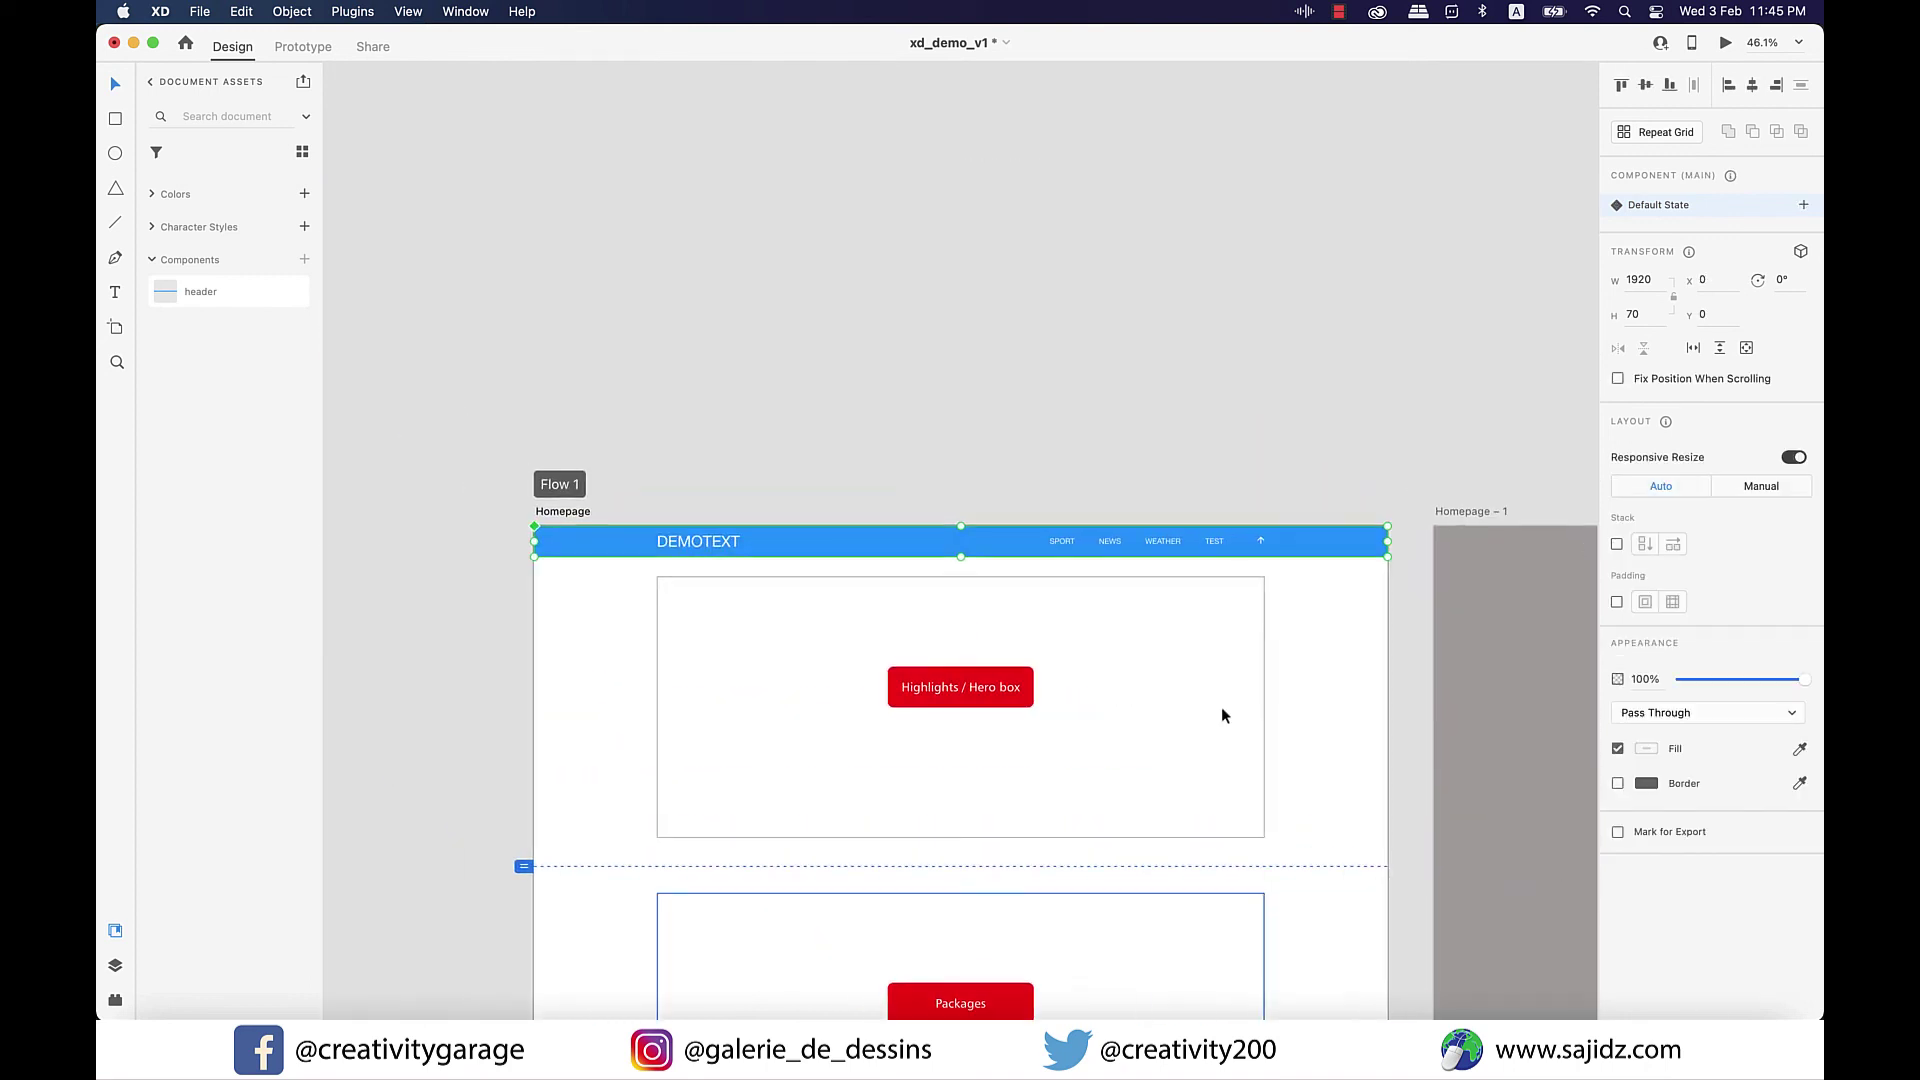